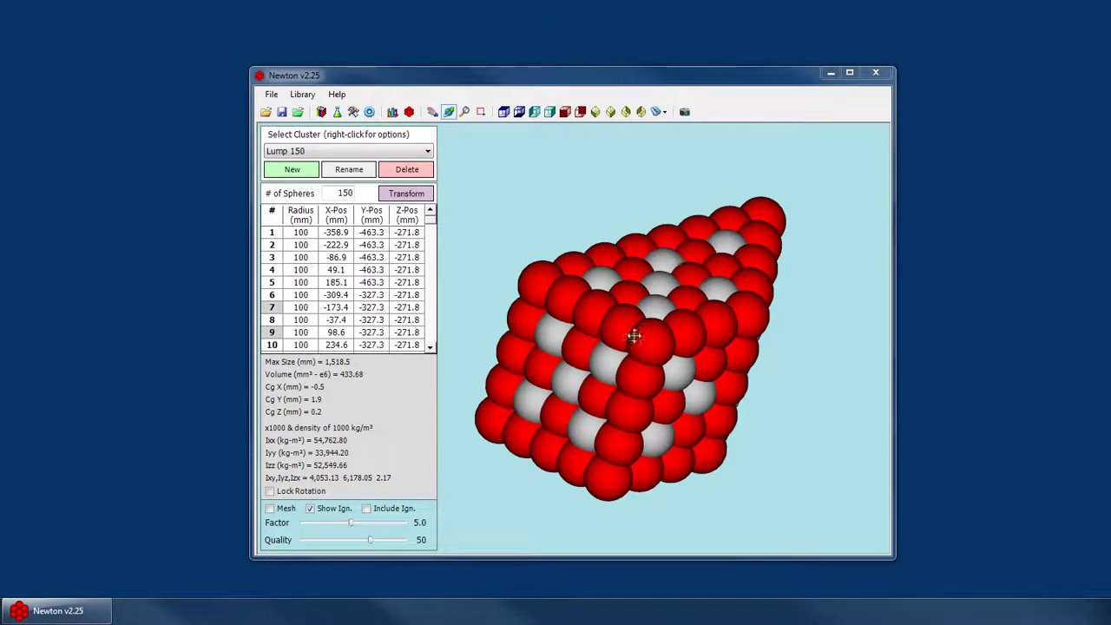
- Maximize the window and adjust the view of the Lump 150 cluster
drag(691, 327, 535, 261)
double_click(655, 75)
scroll(622, 283, down, 3)
scroll(632, 246, up, 5)
- Turn off the display of ignored spheres for Lump 150, show the cluster as a mesh and view it from another side
drag(610, 253, 521, 278)
click(74, 551)
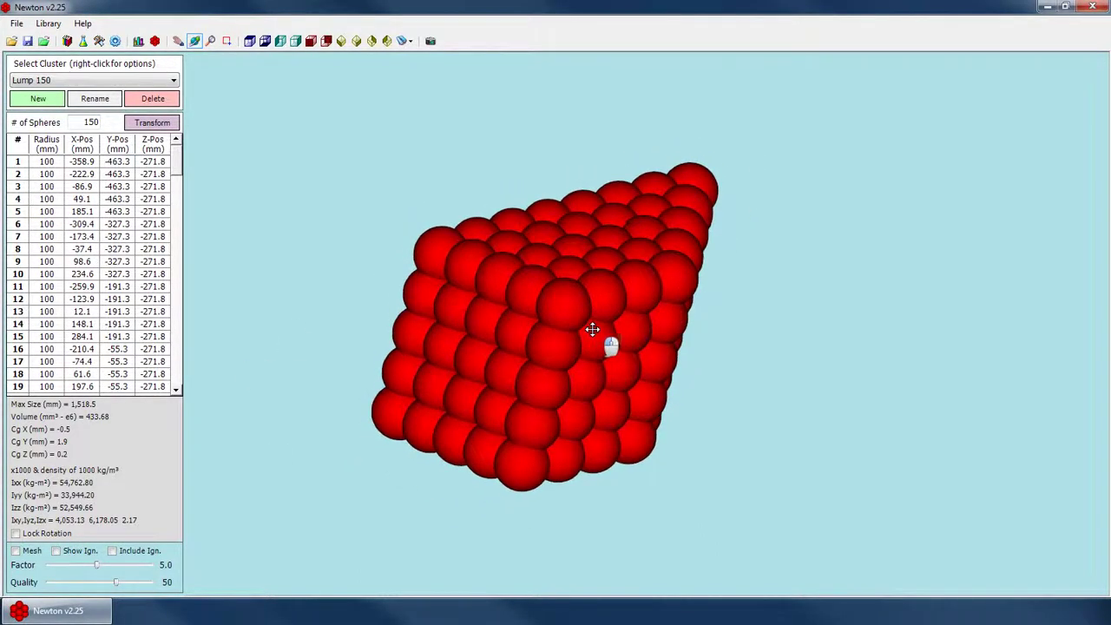
click(15, 550)
drag(610, 338, 210, 99)
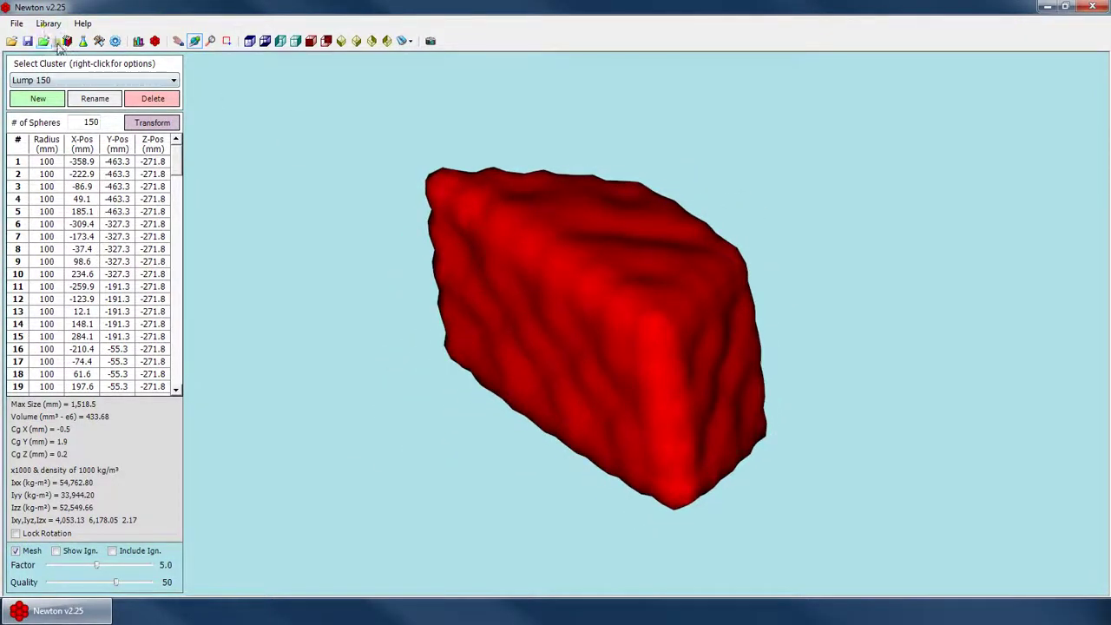
- Open the simulation results file Data_s0_e5.ucm and go to its last frame
click(44, 41)
double_click(268, 119)
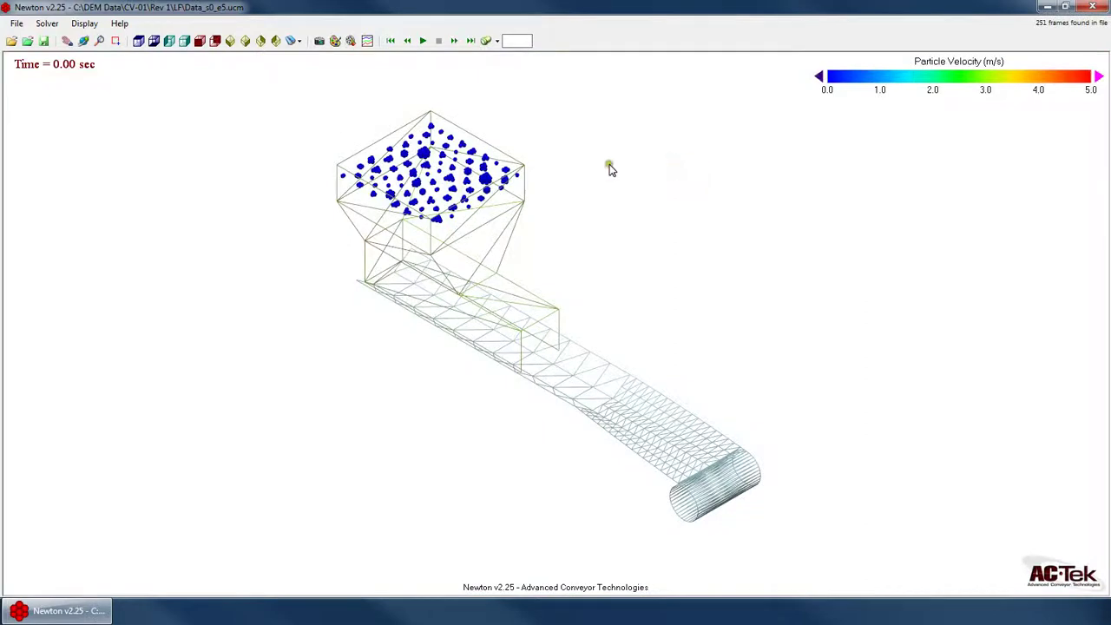
click(470, 41)
- In the Surface and Material Visualization settings, color the particles by Cluster Type and set the particle style to Meshed
right_click(708, 180)
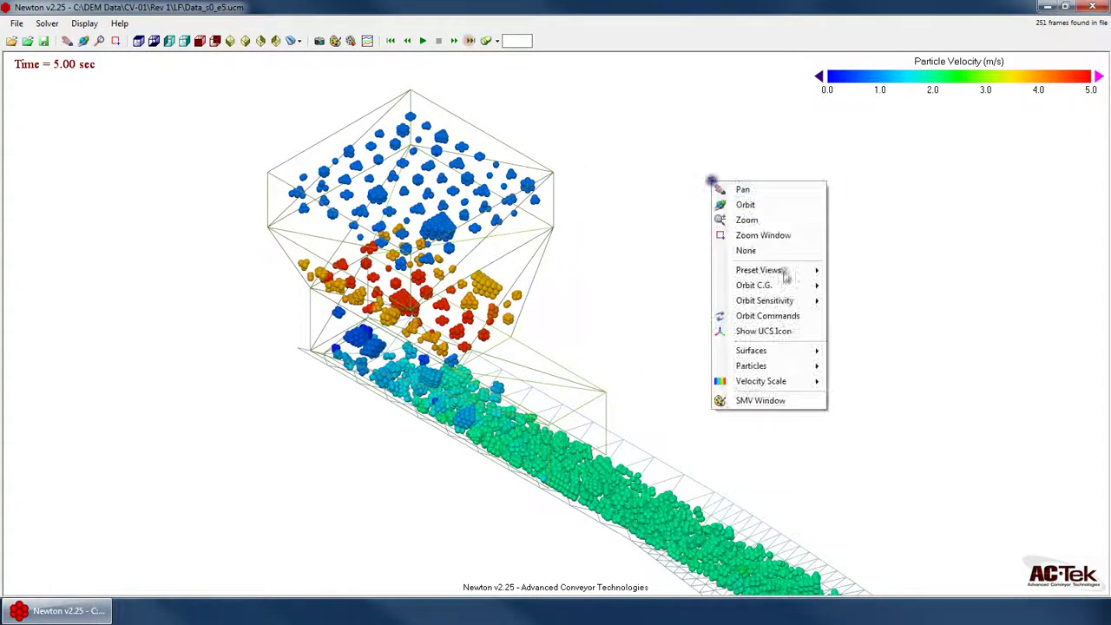
click(782, 405)
drag(484, 171, 837, 149)
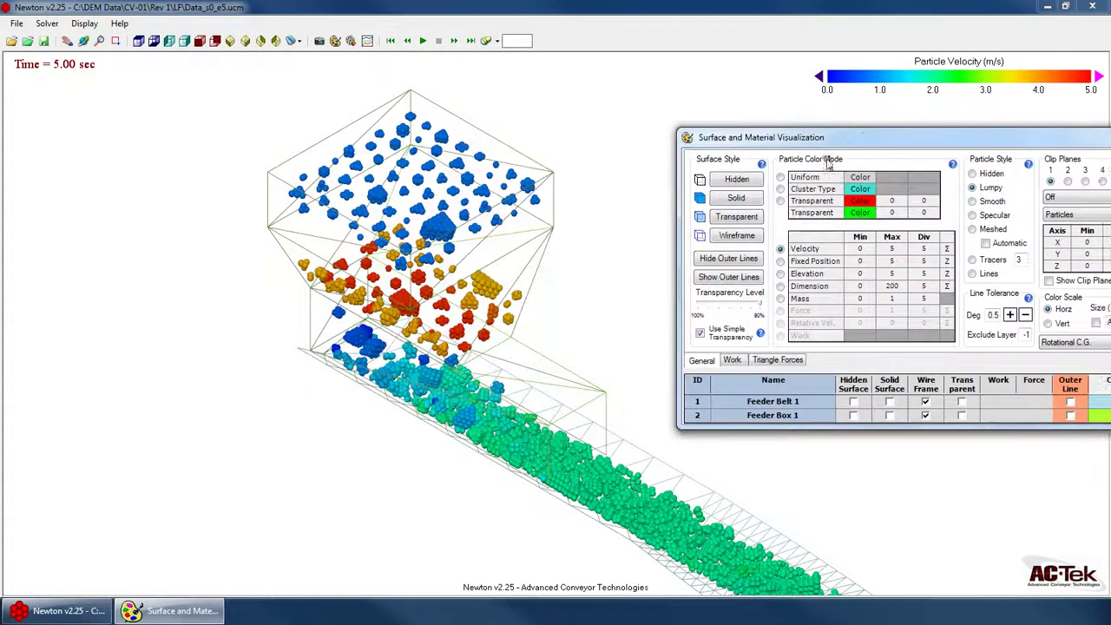
click(780, 189)
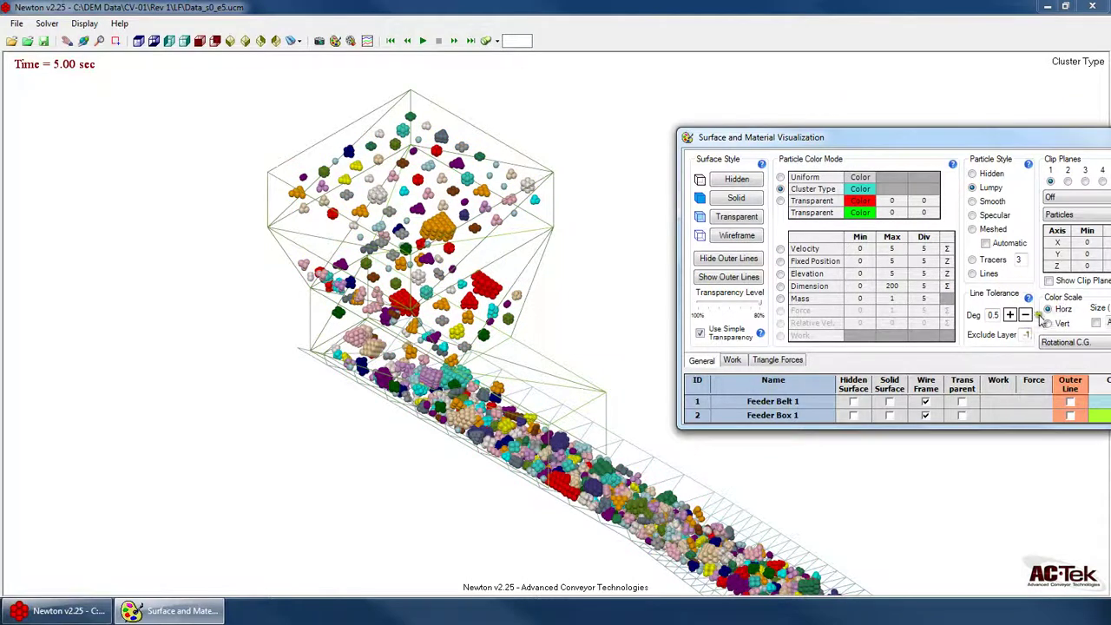
click(990, 230)
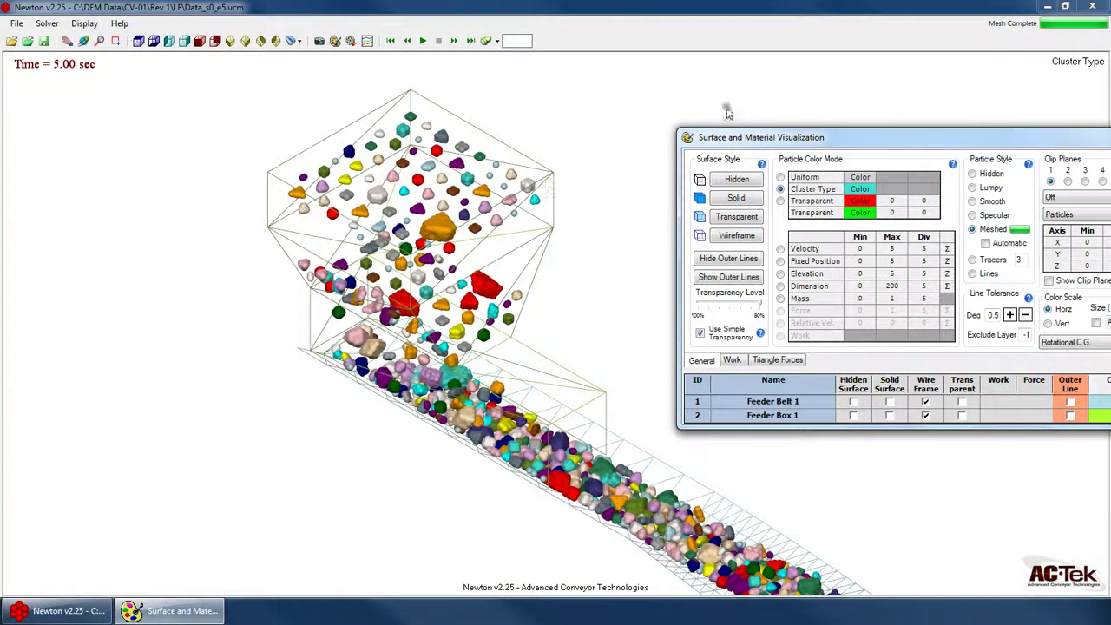
- Color the particles by Dimension, with the scale running from 60 to 350 mm
click(292, 116)
scroll(338, 134, down, 3)
scroll(521, 319, up, 6)
right_click(510, 214)
click(535, 239)
drag(696, 284, 497, 145)
click(336, 41)
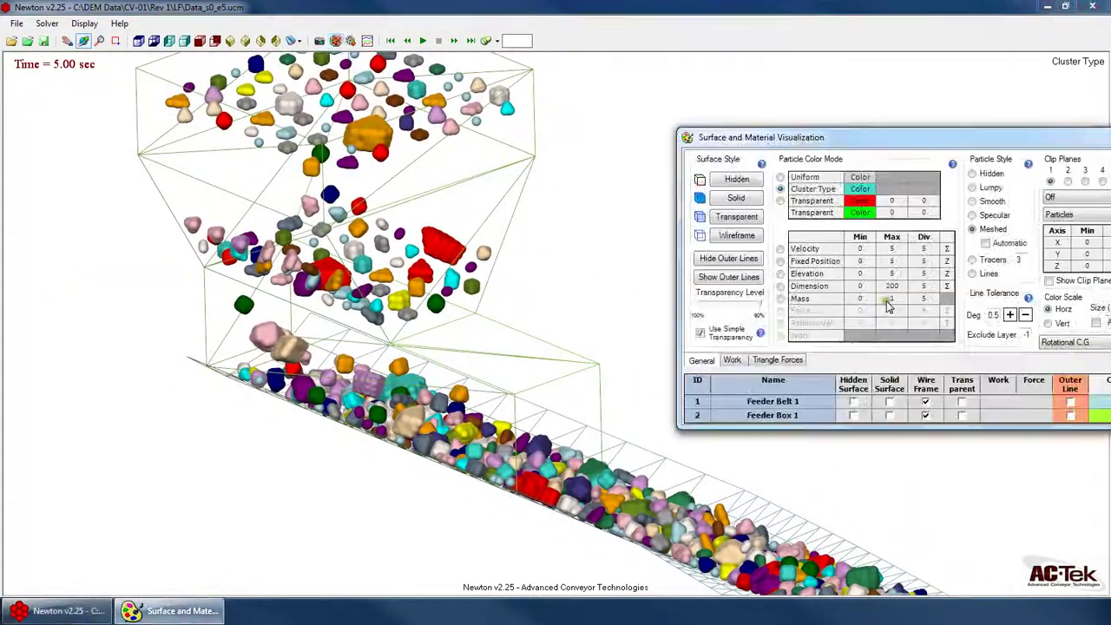
click(780, 287)
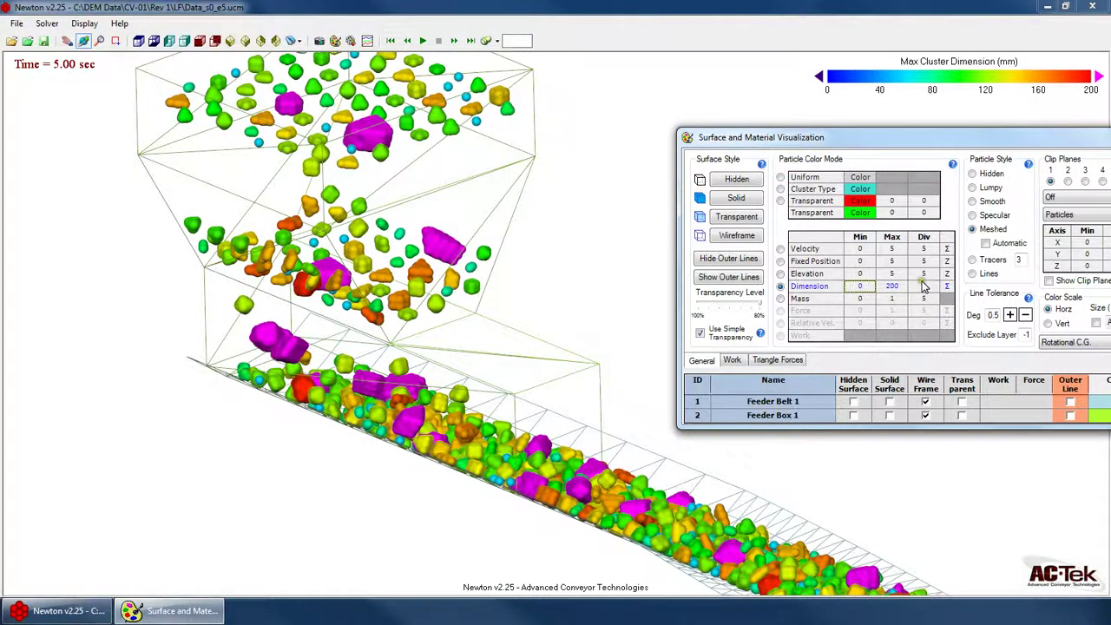
key(Return)
text(35)
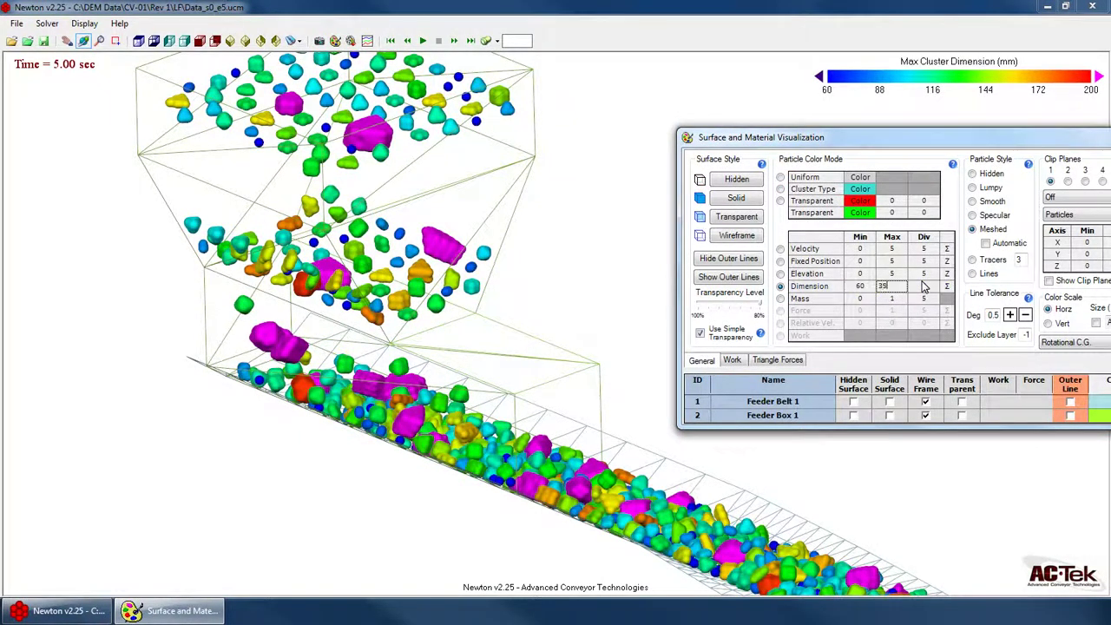
text(0)
key(Return)
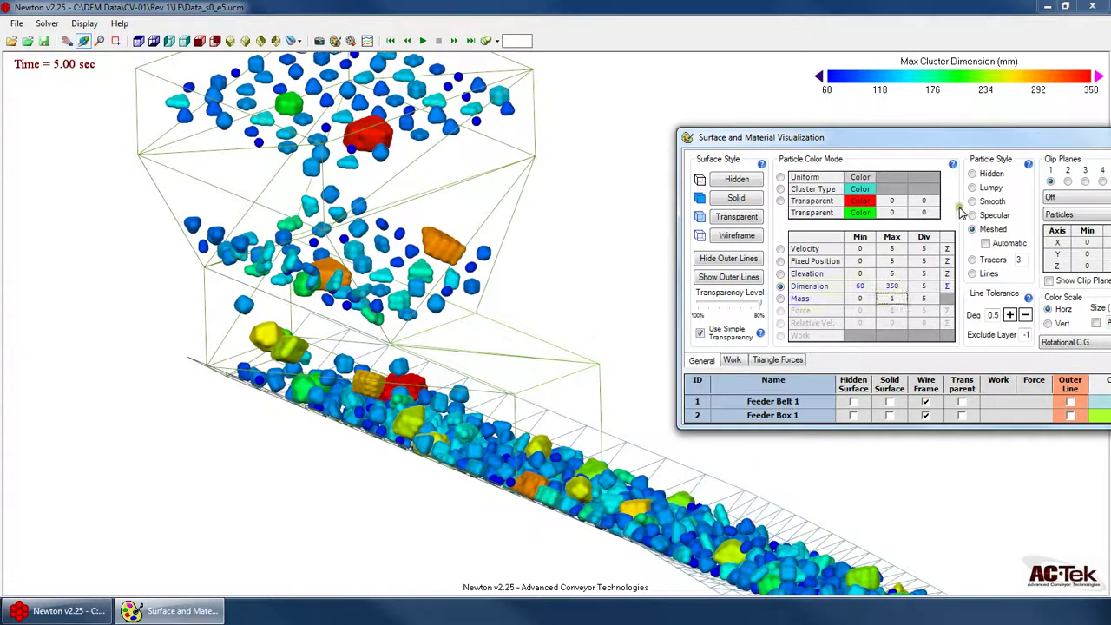
- Compare the Smooth and Meshed particle styles on the dimension-colored material, finishing with Smooth
drag(461, 239, 506, 241)
middle_drag(442, 196, 481, 252)
scroll(503, 309, down, 3)
drag(462, 313, 503, 395)
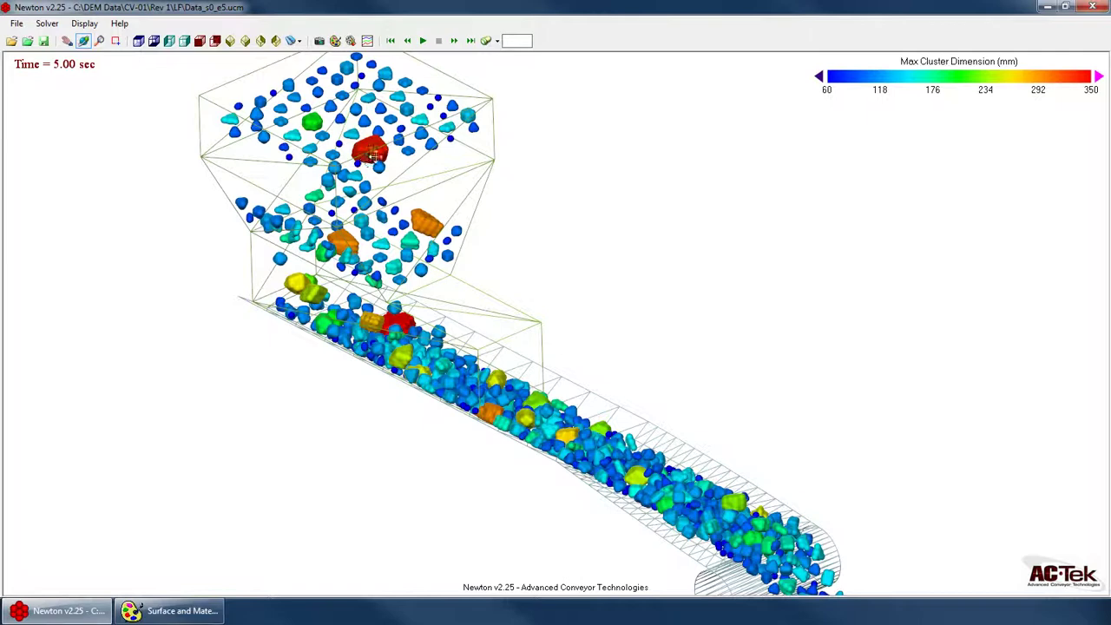
click(335, 41)
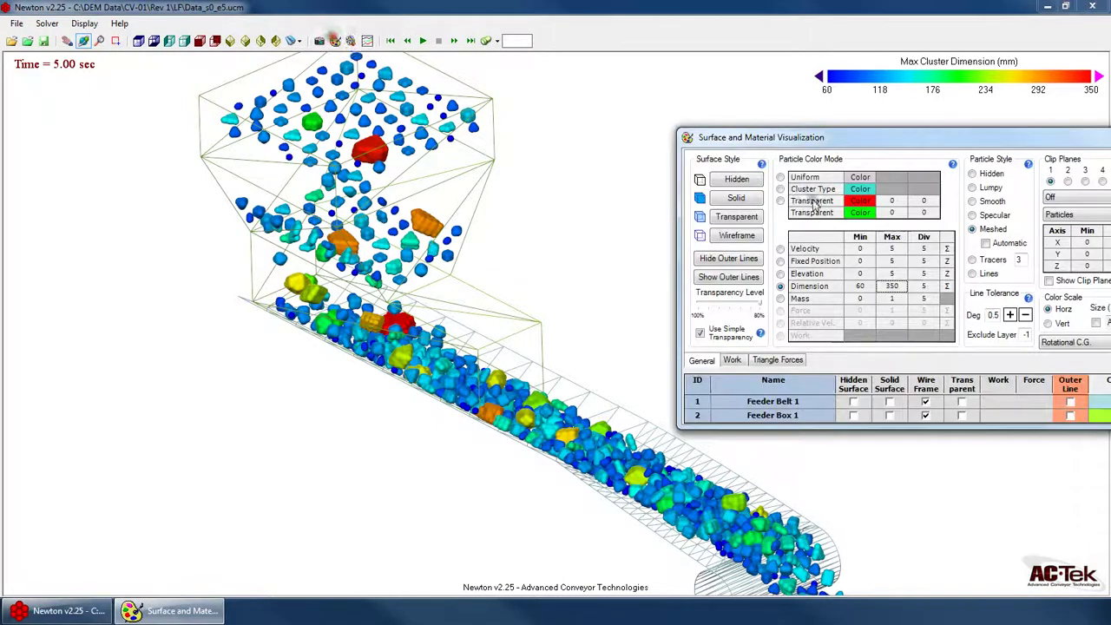
click(989, 202)
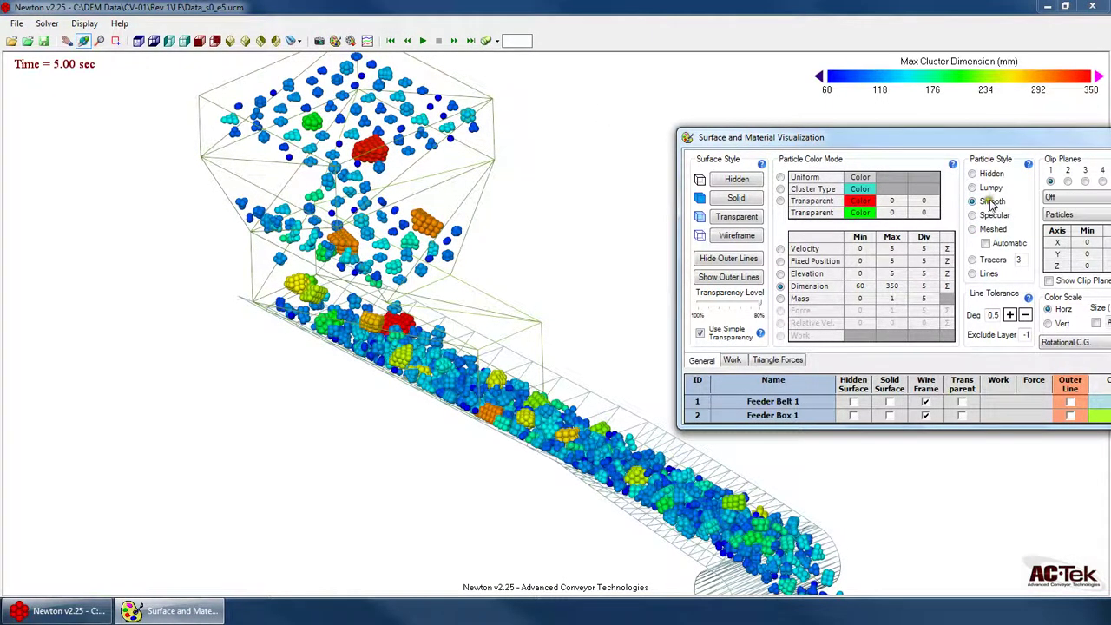
click(988, 230)
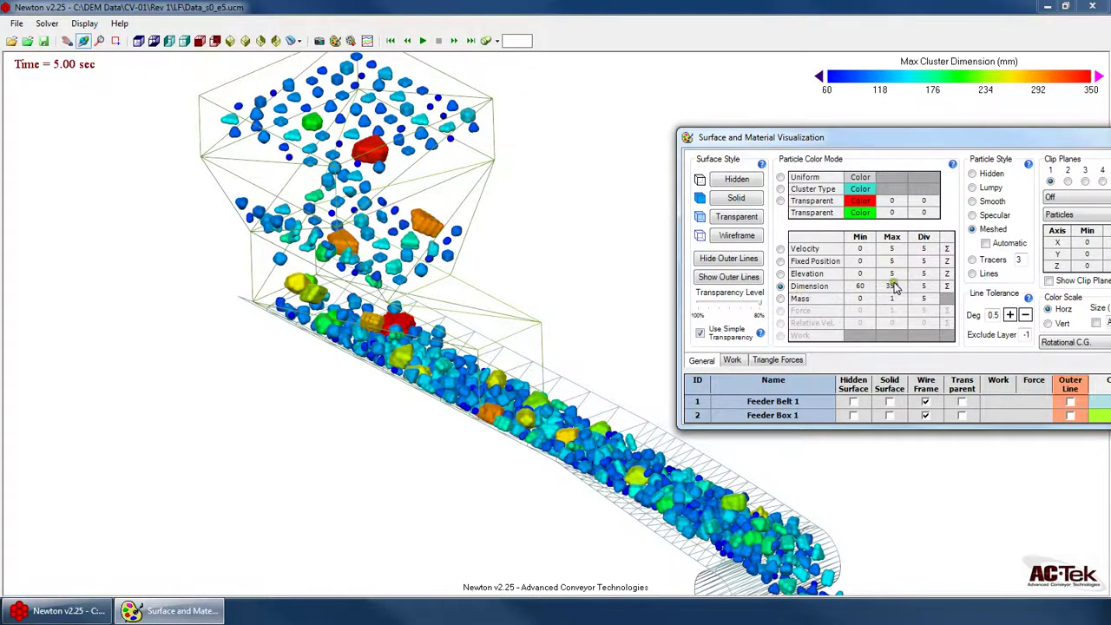
click(989, 201)
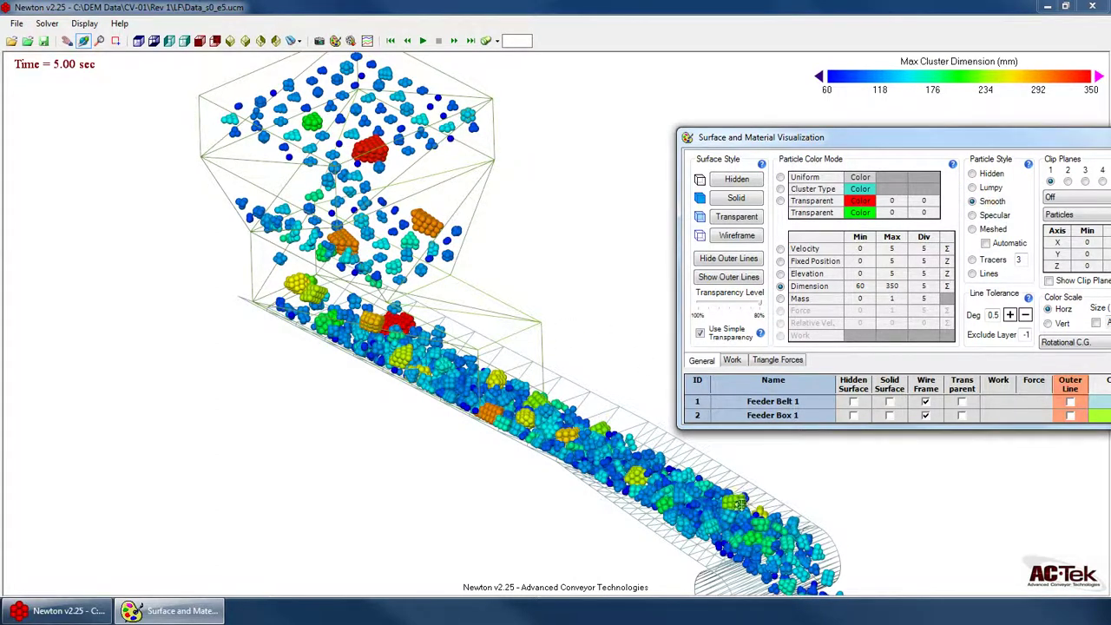
- Apply Uniform coloring to the particles and compare the Lumpy and Meshed styles, finishing with Meshed
click(780, 177)
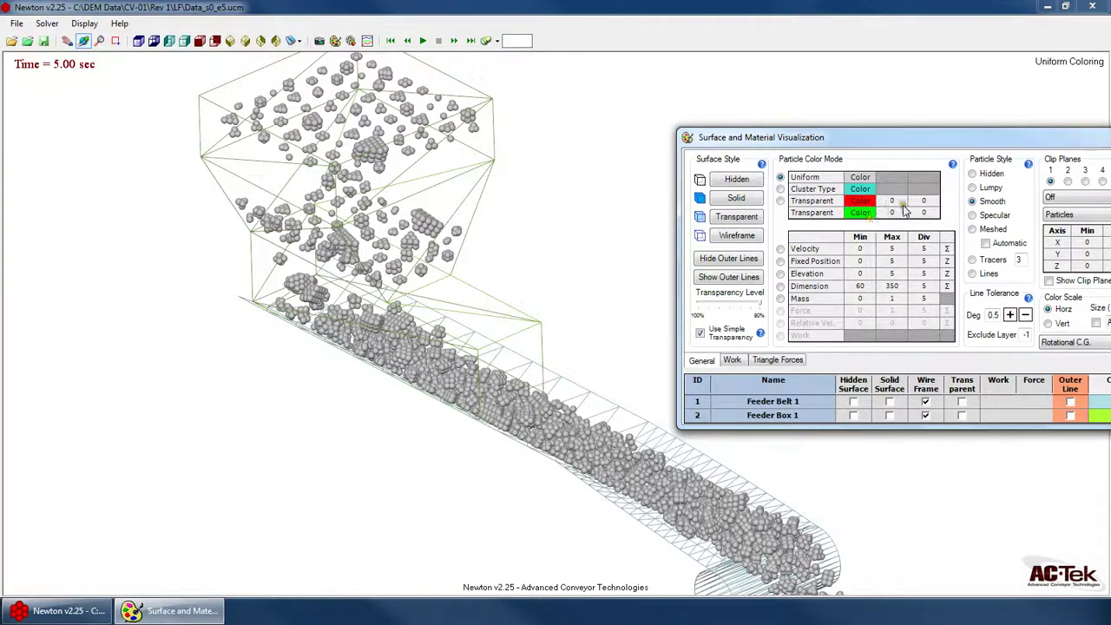
click(989, 188)
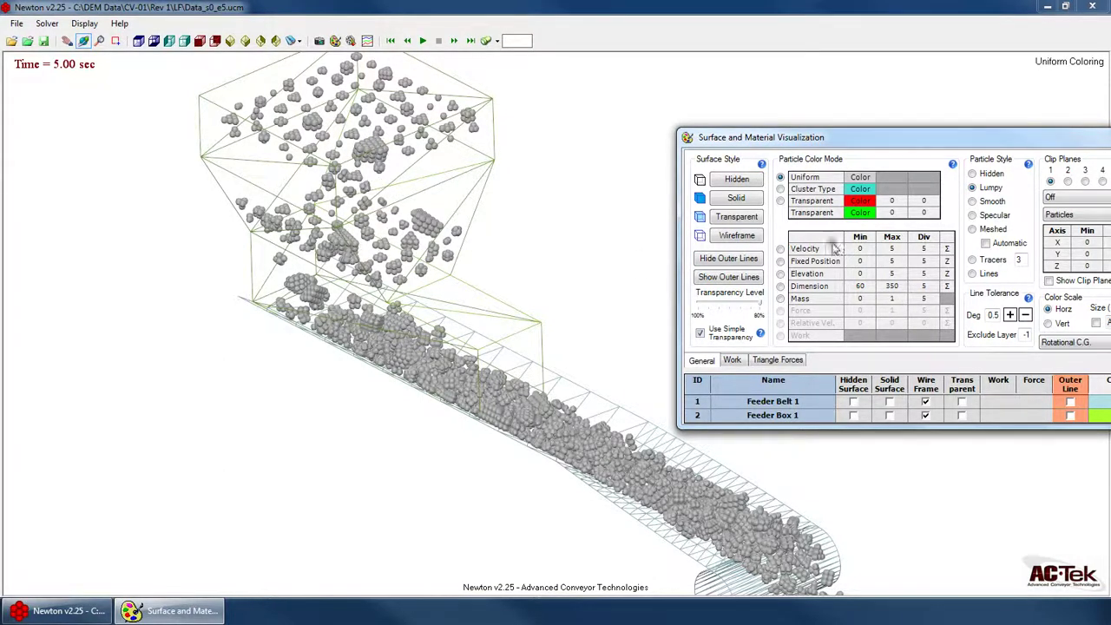
click(989, 230)
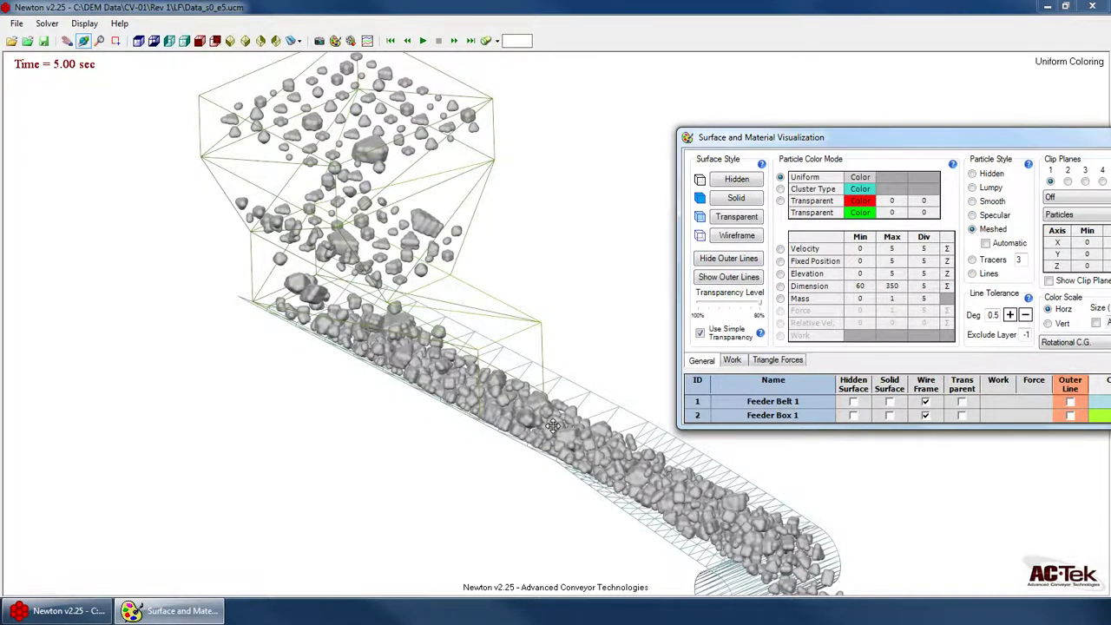
drag(881, 138, 794, 96)
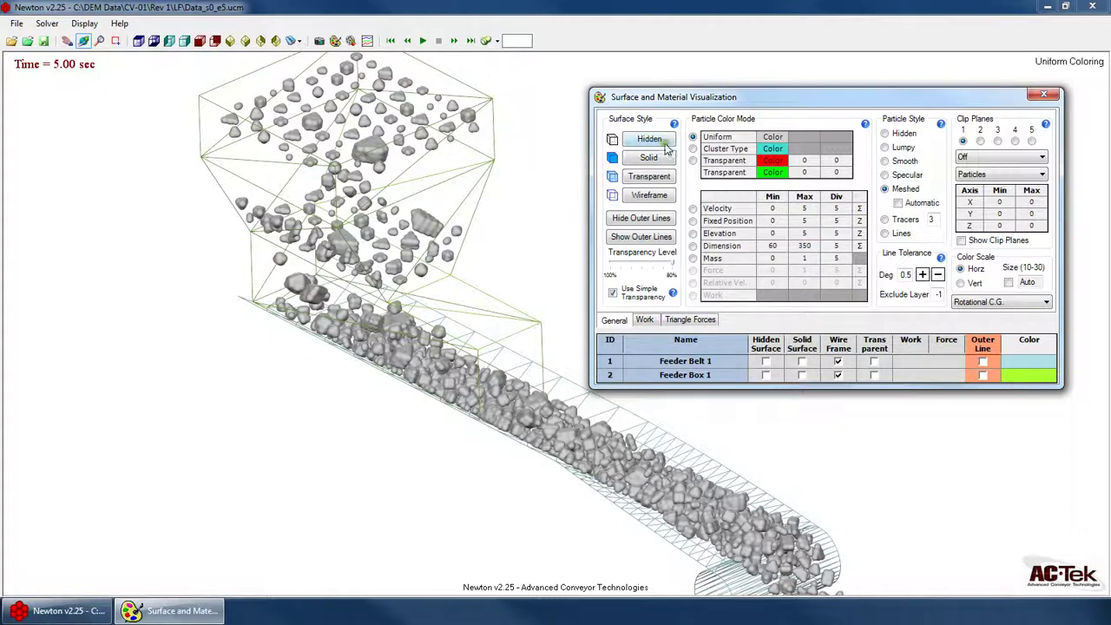
click(901, 148)
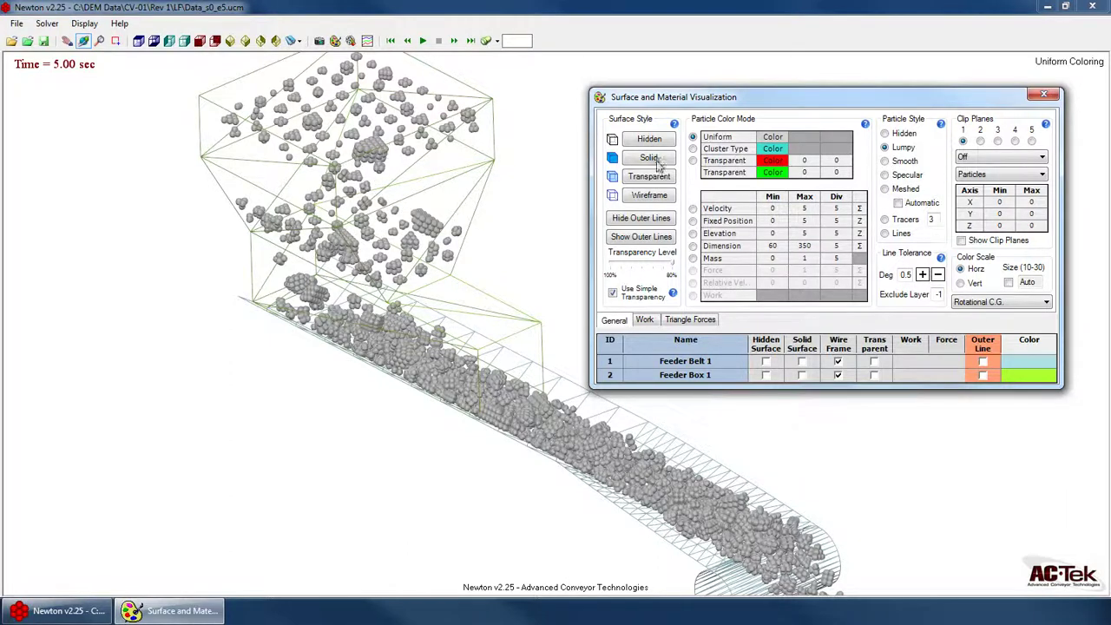
click(902, 190)
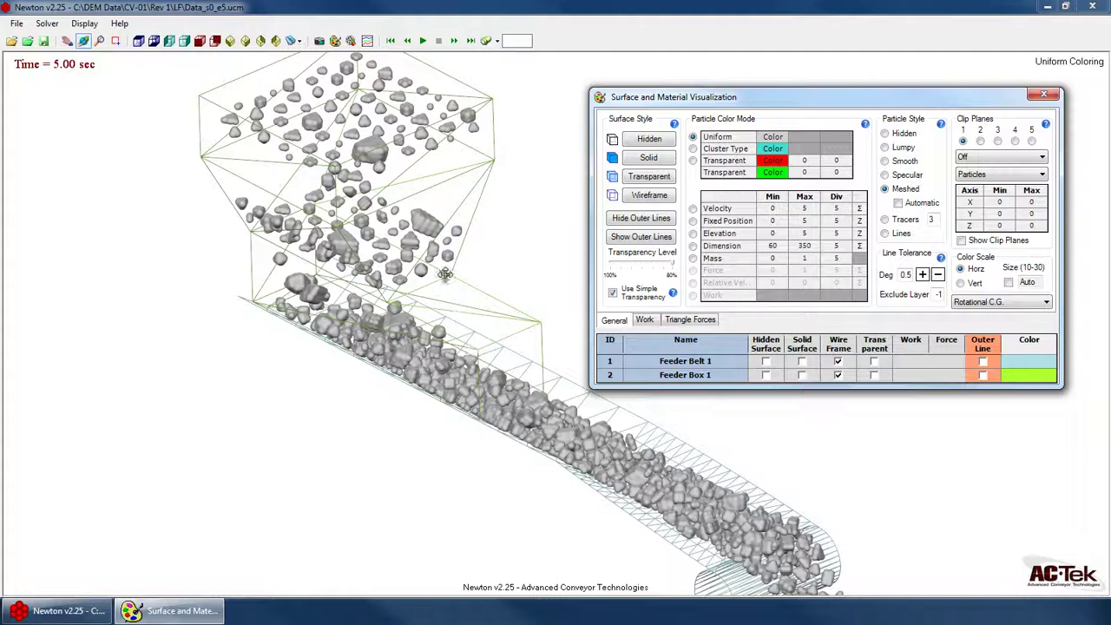
- Examine the uniformly colored meshed particles up close from a new angle, and close the Surface and Material Visualization window
drag(423, 233, 481, 273)
scroll(276, 286, up, 3)
drag(344, 299, 384, 382)
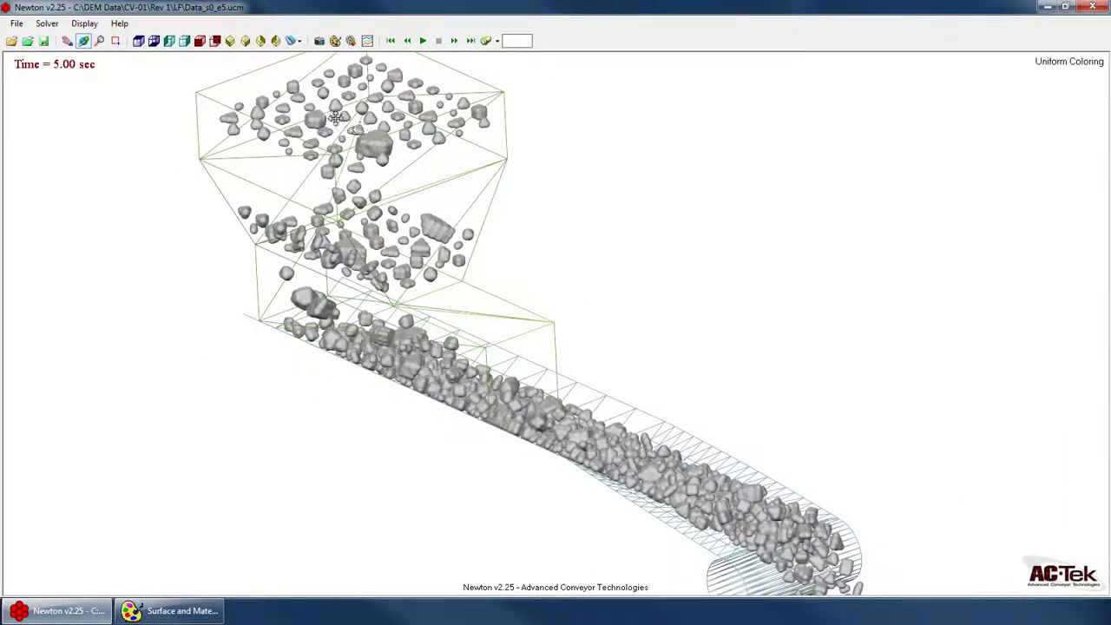
scroll(336, 126, up, 10)
scroll(430, 162, down, 7)
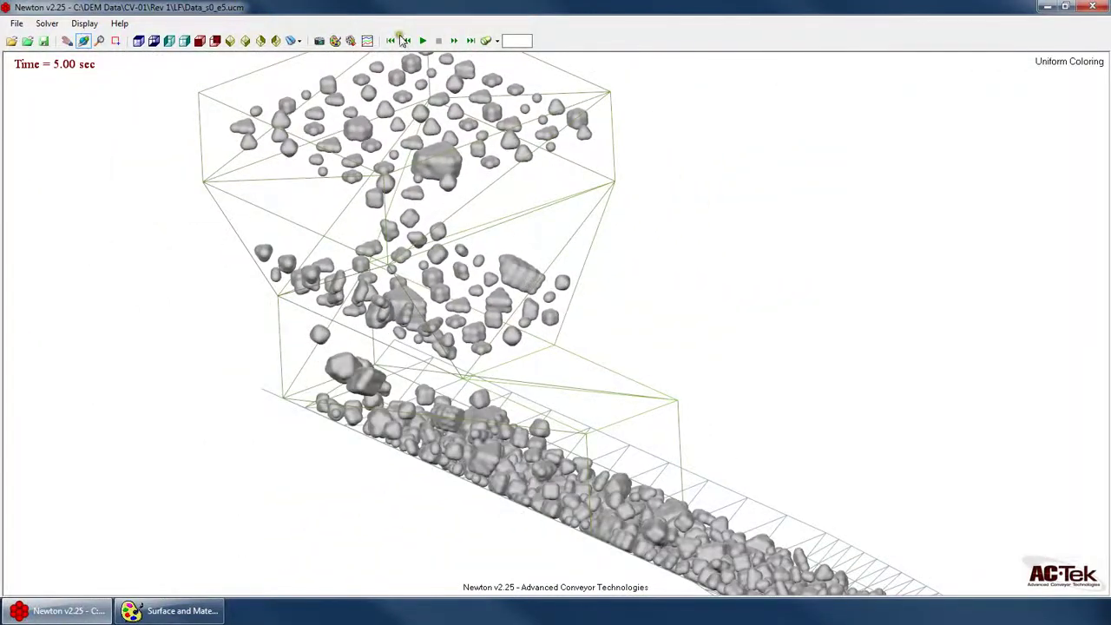
click(336, 41)
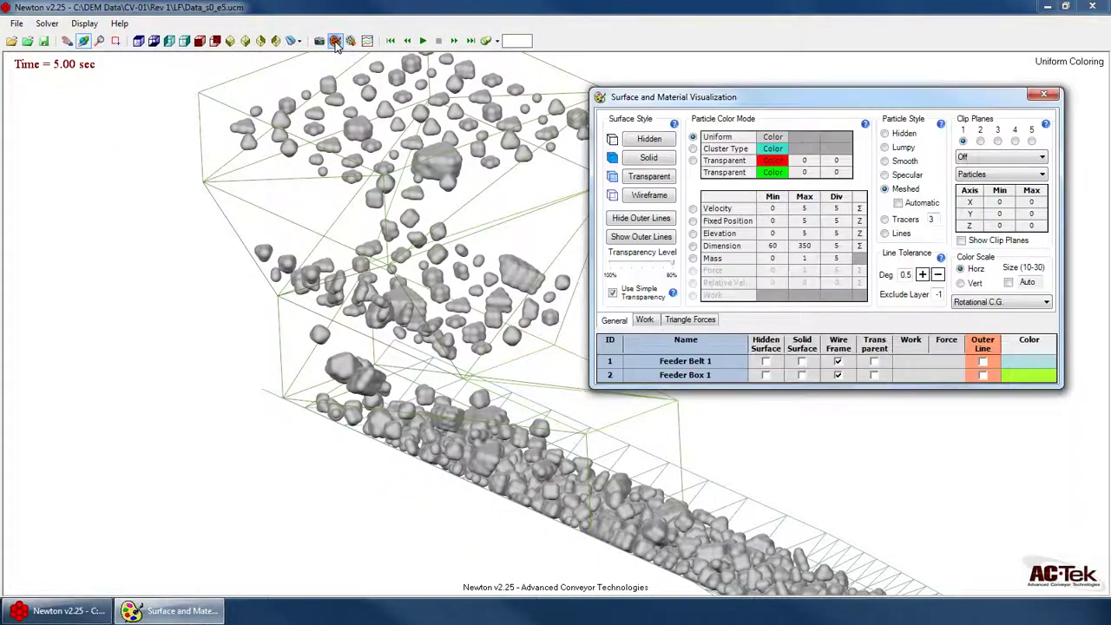
click(1044, 93)
- Leave the simulation results and return to the cluster editor with Lump 150
click(16, 24)
click(43, 40)
click(154, 41)
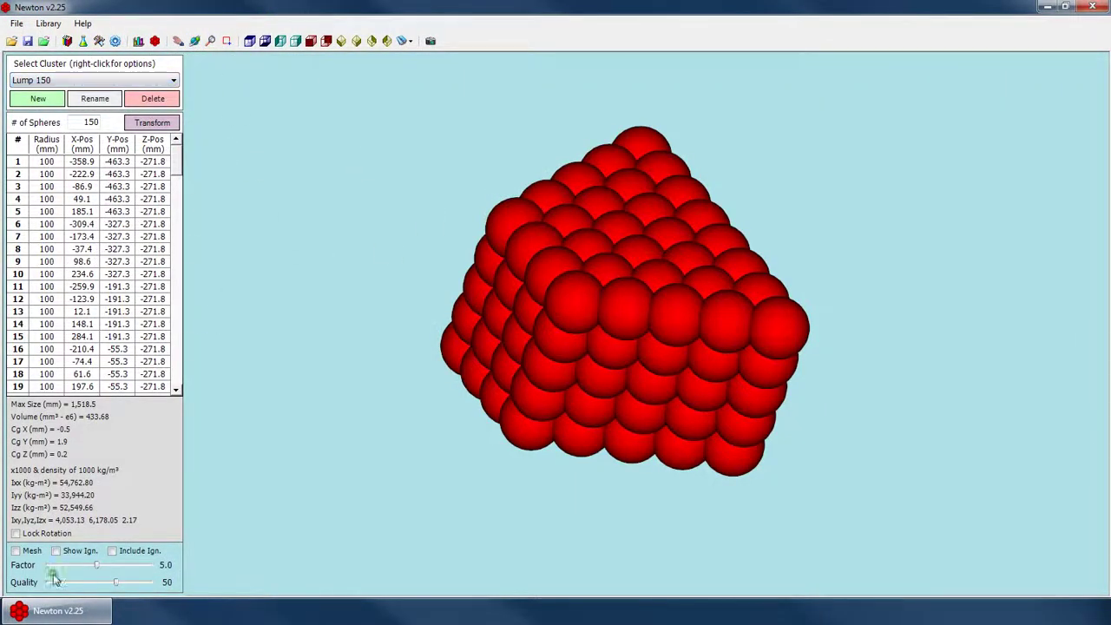
- Display the Lump 150 cluster as a mesh and examine its surface from several sides
right_click(509, 292)
click(533, 317)
drag(533, 317, 621, 266)
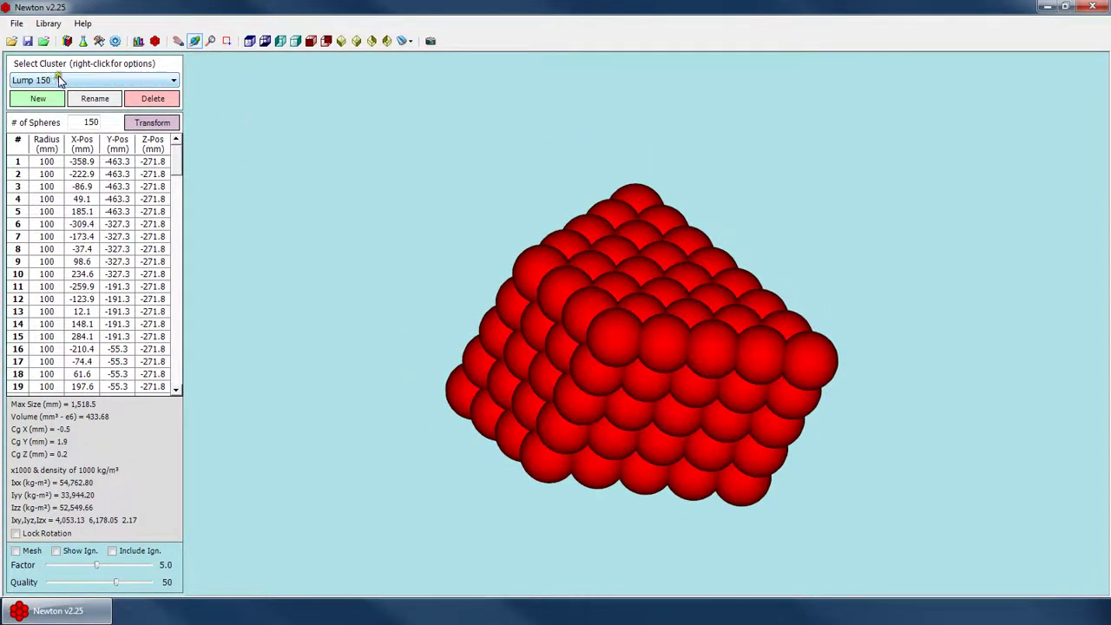
click(16, 551)
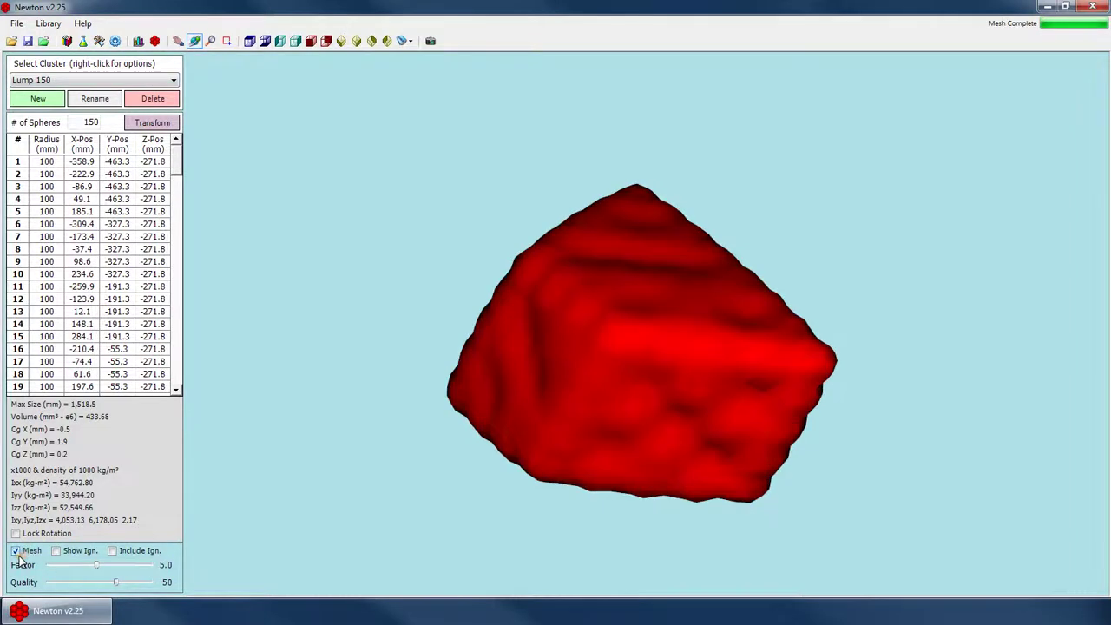
drag(823, 287, 303, 165)
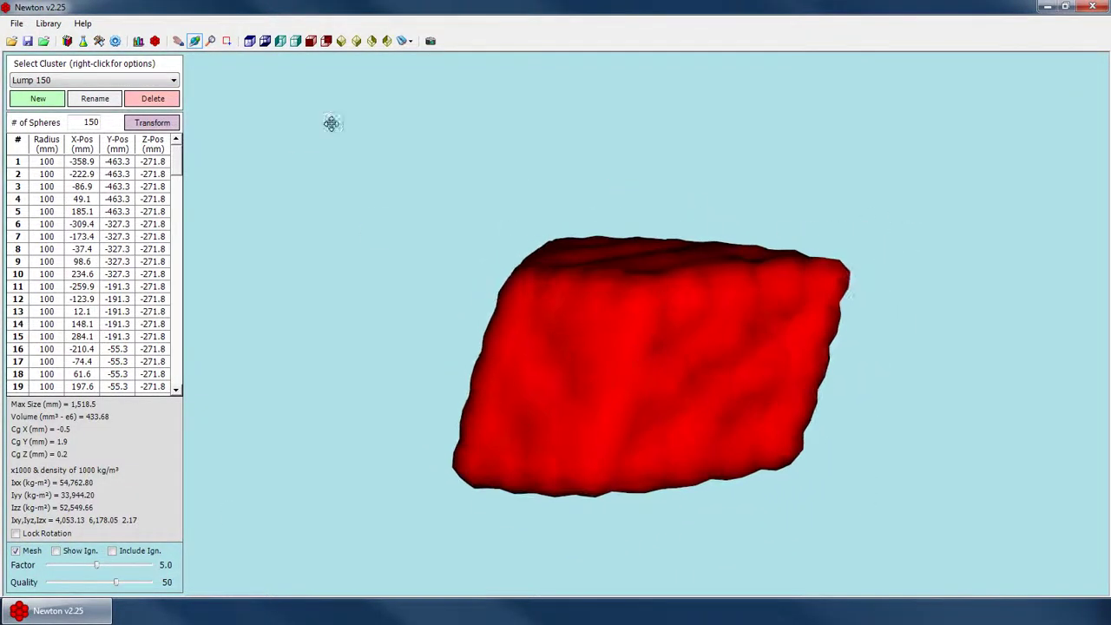
drag(590, 334, 662, 231)
- Toggle Lump 150 between spheres and mesh, and raise the mesh factor to 7.9 and the quality to 60
click(27, 551)
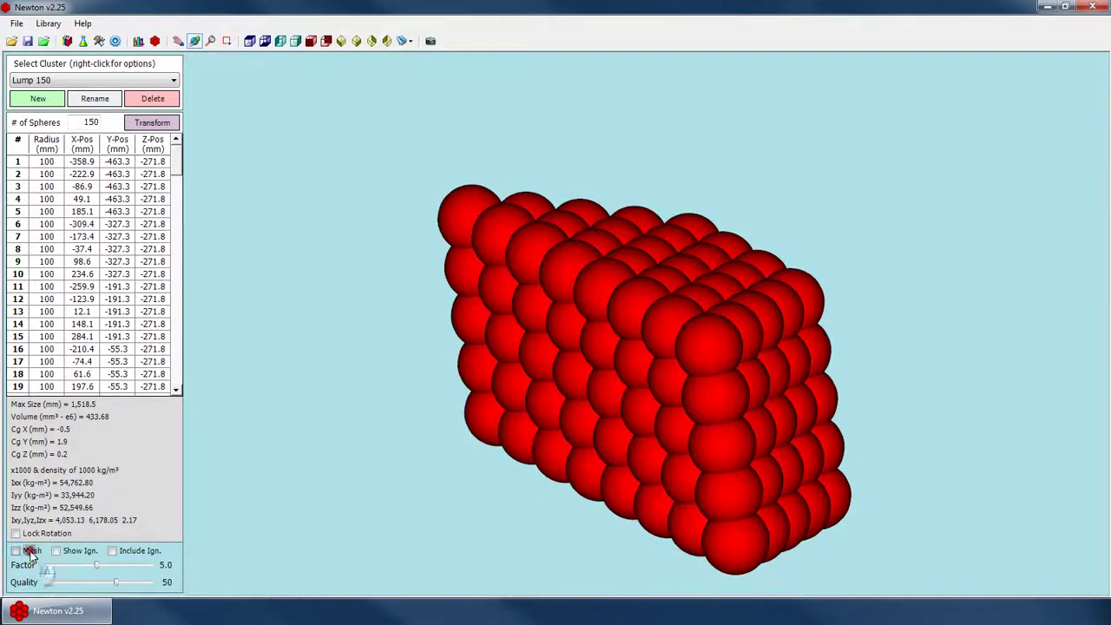
click(28, 554)
drag(97, 565, 137, 568)
drag(657, 317, 681, 463)
click(137, 590)
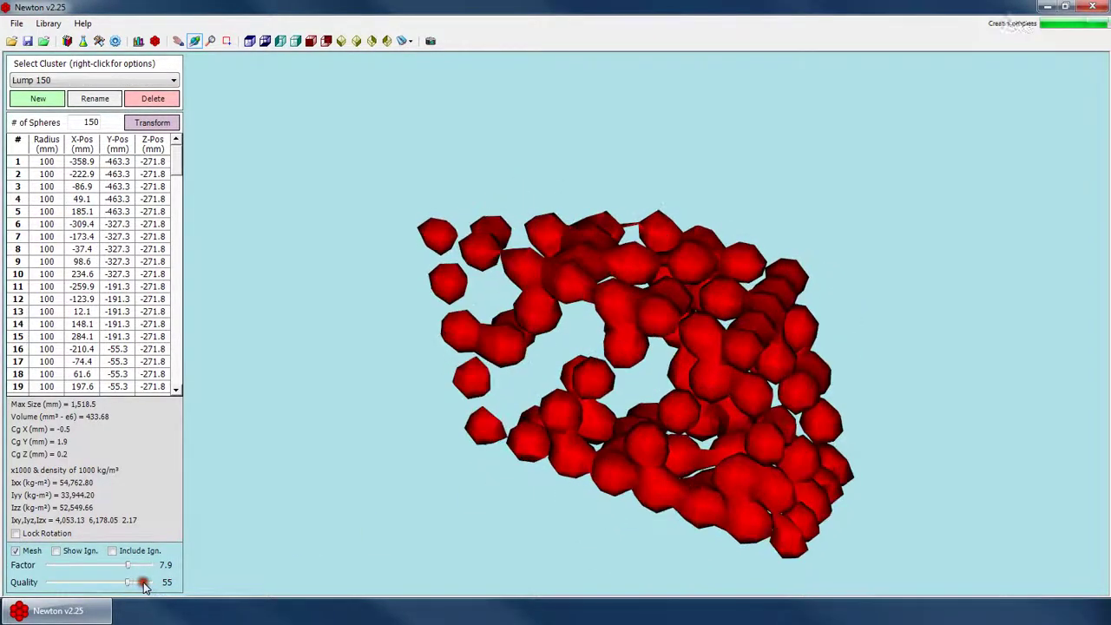
- Lower the mesh factor to close the holes in Lump 150, and raise it again in stages to 6.8
drag(128, 565, 96, 568)
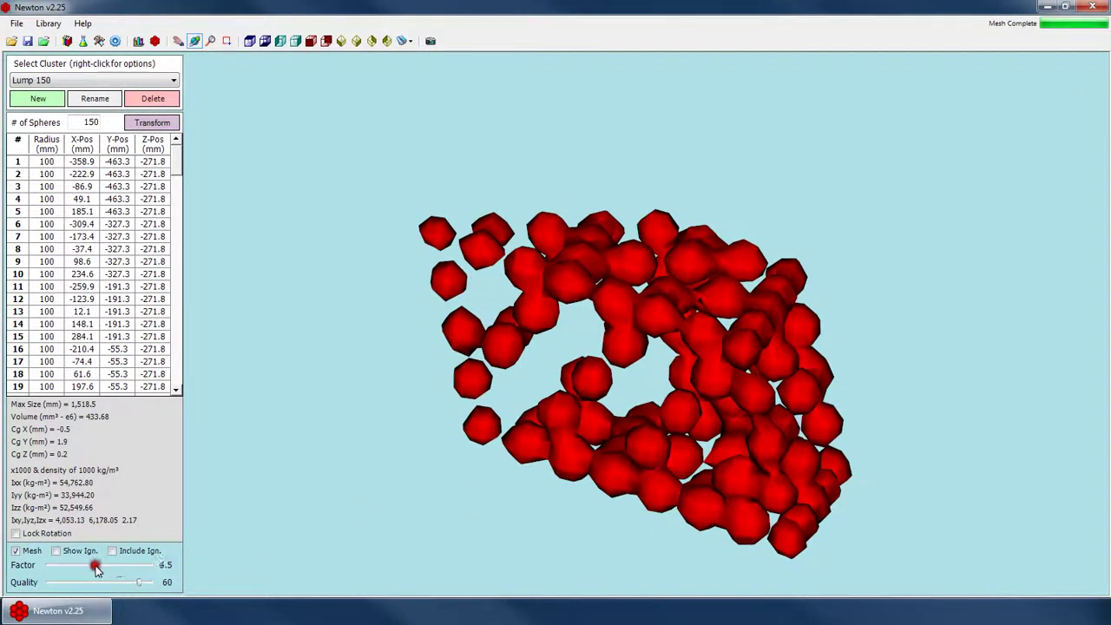
click(122, 569)
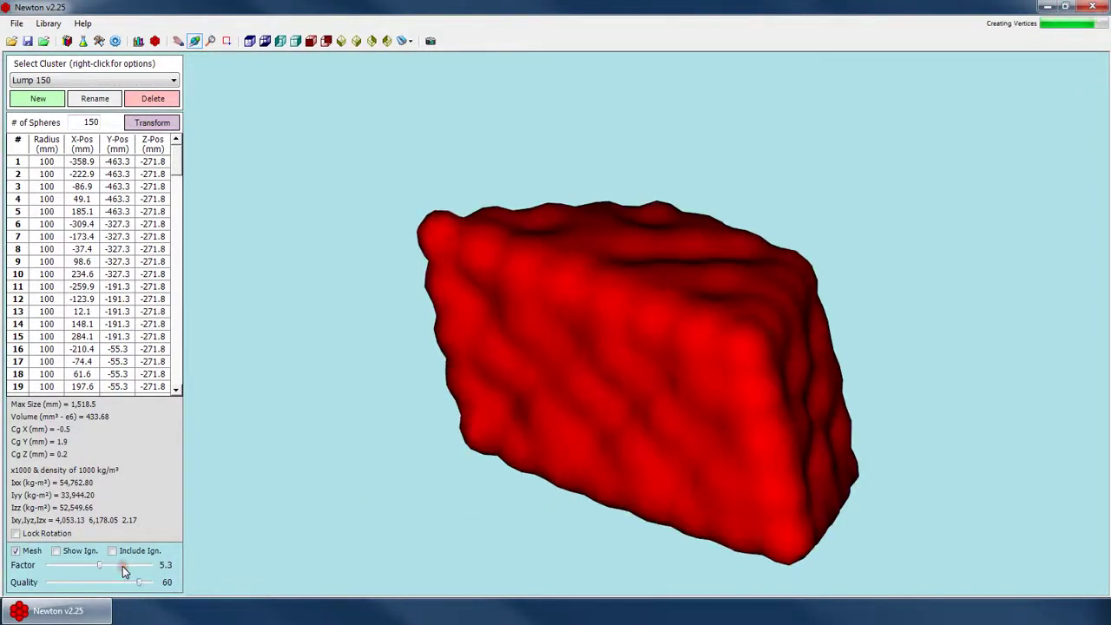
click(123, 568)
click(122, 568)
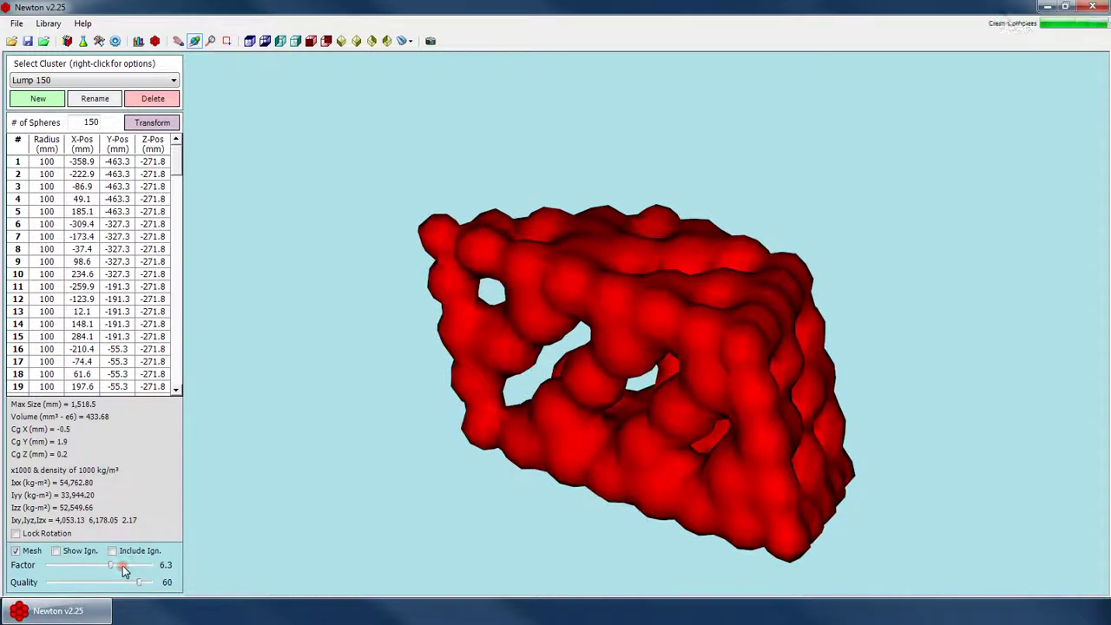
click(133, 569)
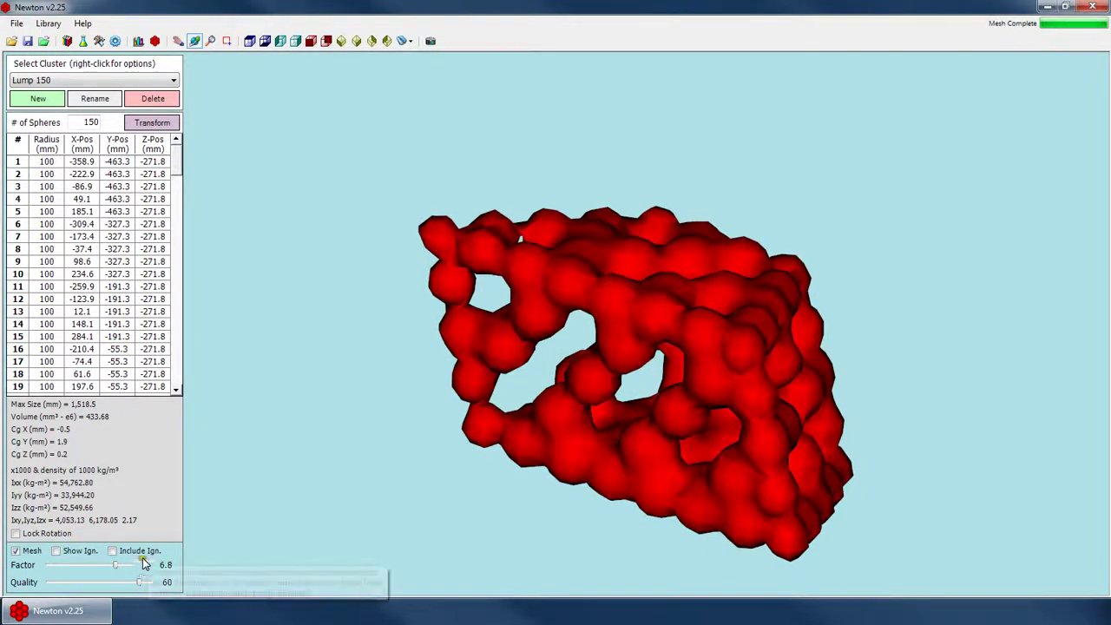
- Raise the mesh factor of Lump 150 to 8.8 and rotate the cluster to inspect the mesh
click(133, 566)
click(138, 566)
click(144, 566)
click(144, 566)
drag(825, 424, 478, 474)
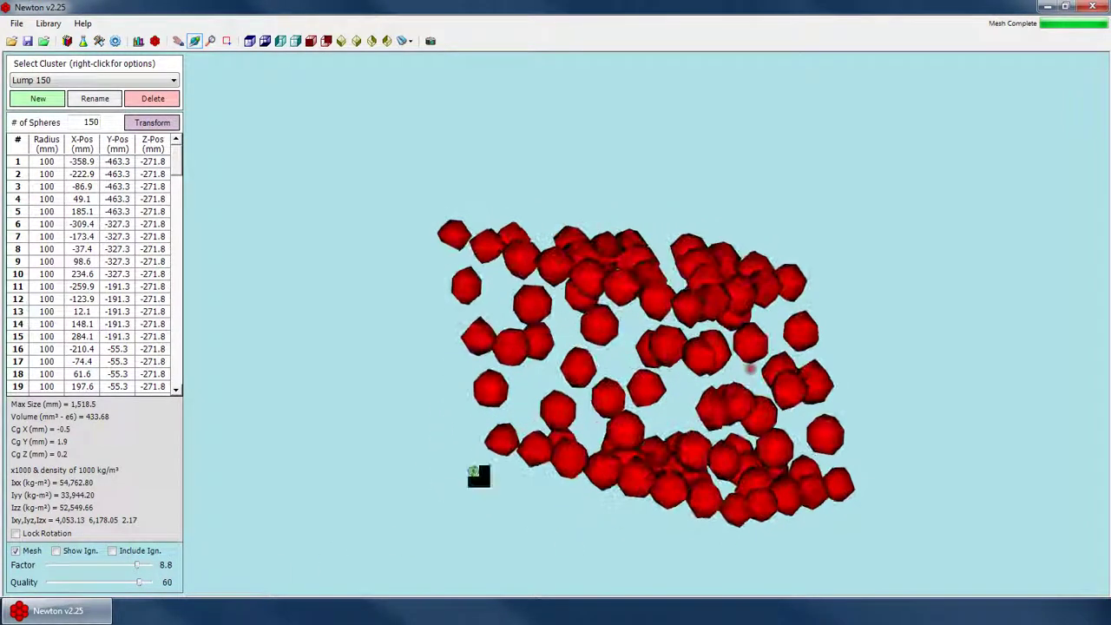
- Lower the mesh factor of Lump 150 in stages to 4.8 and set the quality to 55
click(70, 570)
click(129, 583)
click(86, 569)
click(68, 566)
click(68, 566)
click(68, 567)
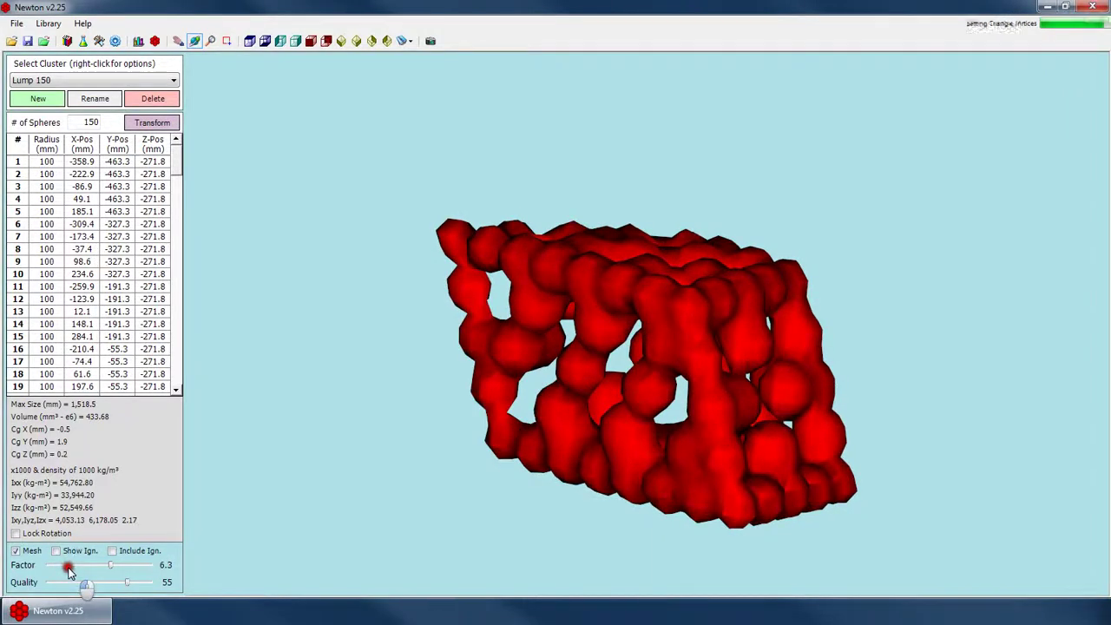
click(65, 567)
click(63, 569)
click(59, 568)
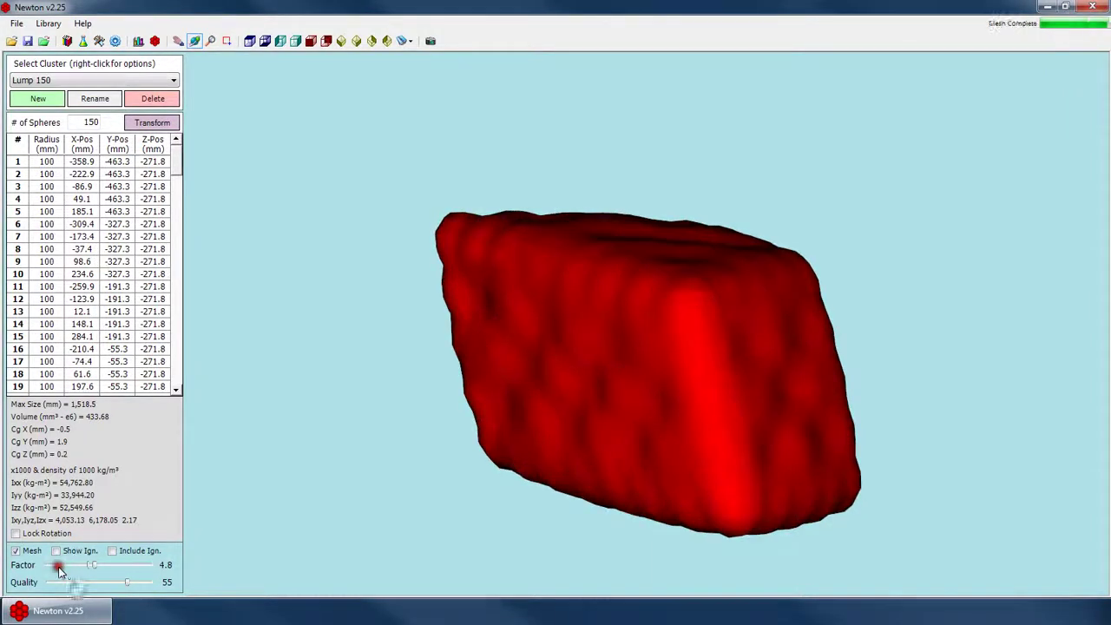
- Lower the mesh factor further to 2.8 and examine the smoothed surface of Lump 150
click(54, 568)
click(56, 566)
click(58, 567)
click(57, 567)
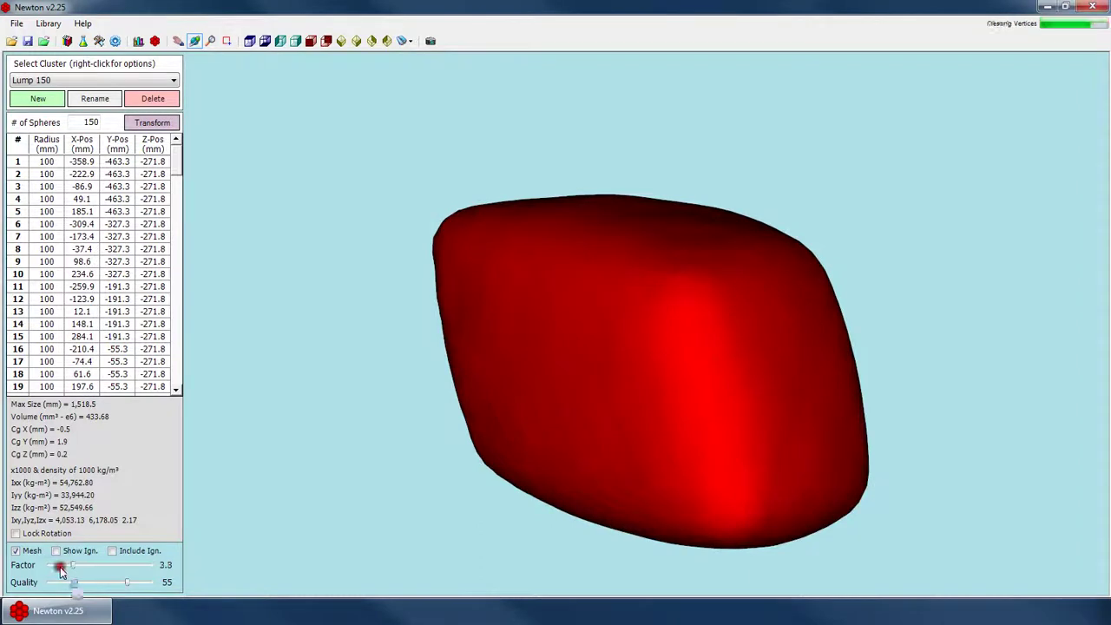
mouse_move(649, 285)
mouse_down()
mouse_move(657, 437)
mouse_move(900, 189)
mouse_move(995, 335)
mouse_move(1097, 374)
mouse_move(938, 372)
mouse_move(717, 460)
mouse_move(945, 436)
mouse_move(980, 294)
mouse_move(706, 367)
mouse_move(704, 295)
mouse_move(650, 303)
mouse_up()
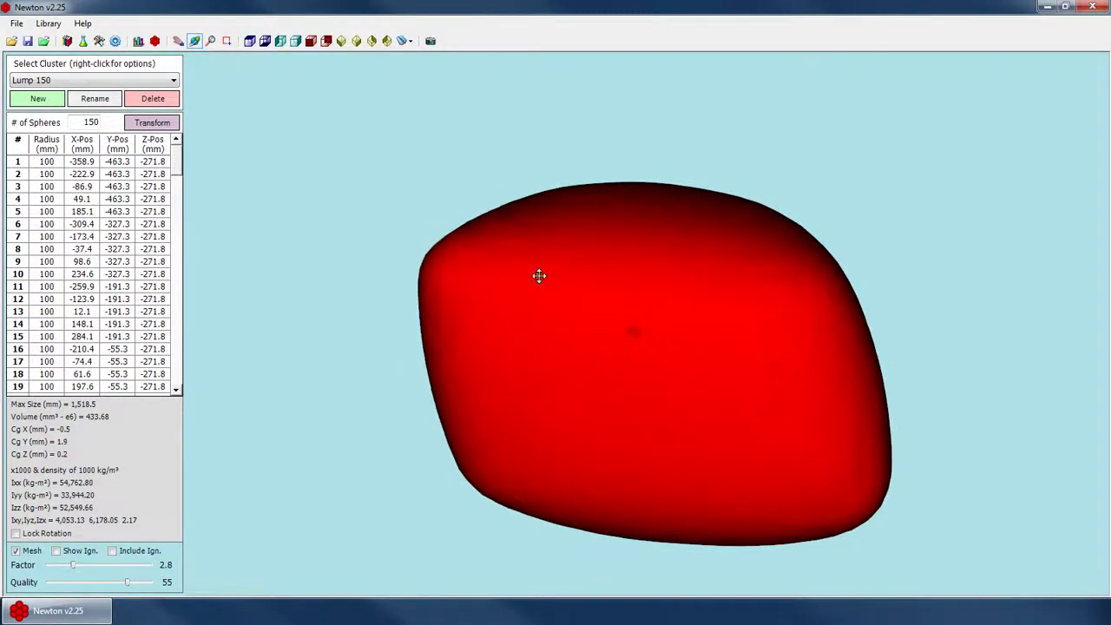
drag(666, 233, 719, 296)
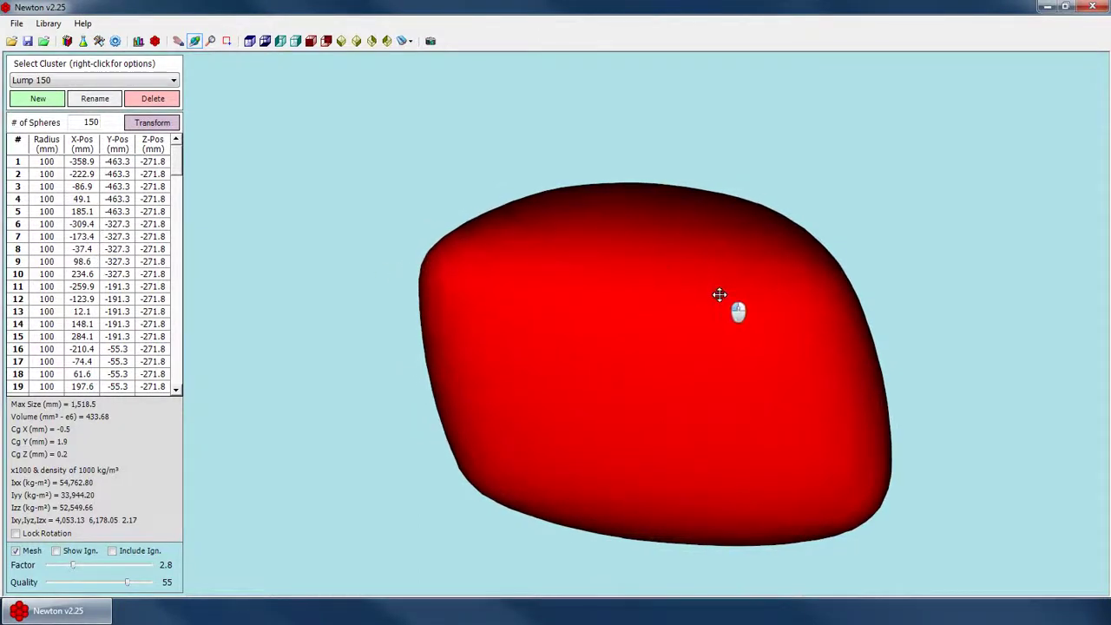
- Compare Lump 150 as spheres and as a mesh in a straight side view
click(28, 551)
click(28, 552)
drag(661, 432, 671, 387)
click(295, 42)
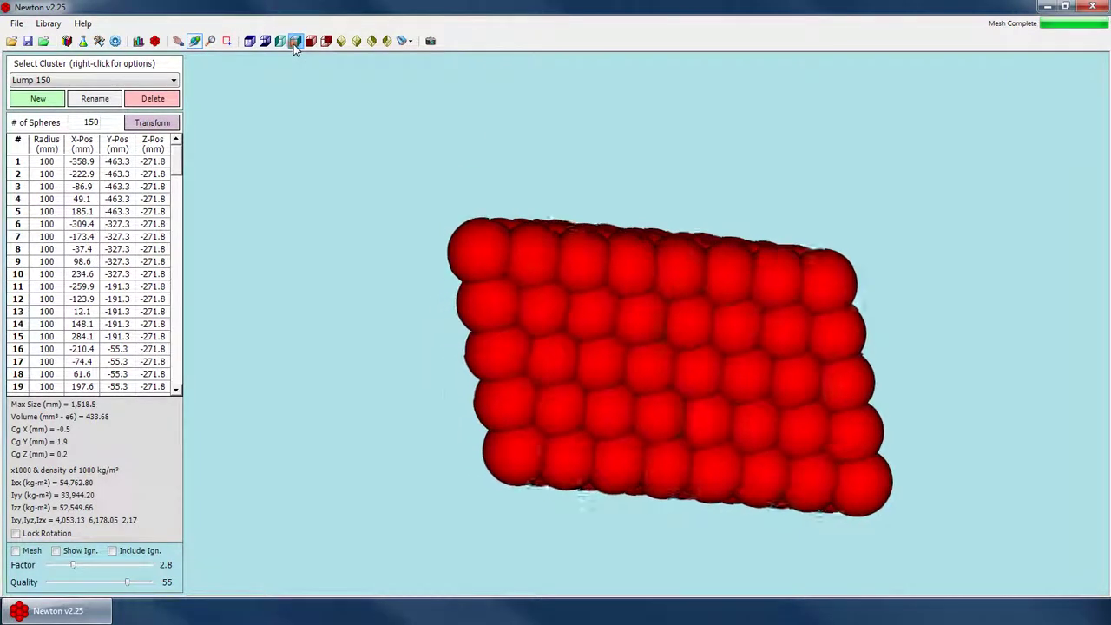
click(15, 551)
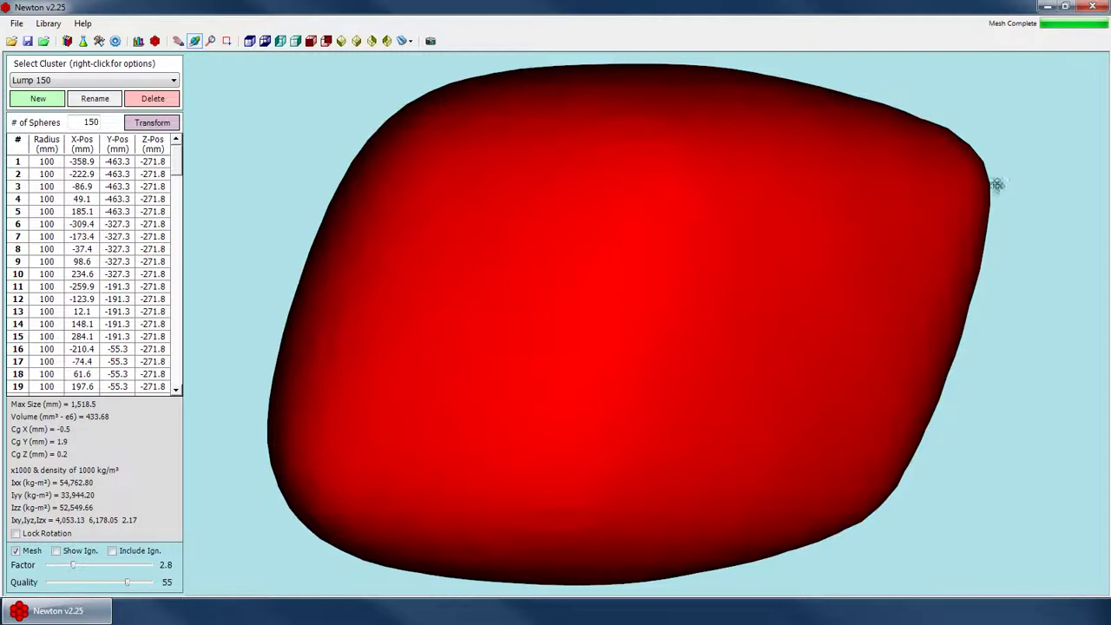
click(16, 551)
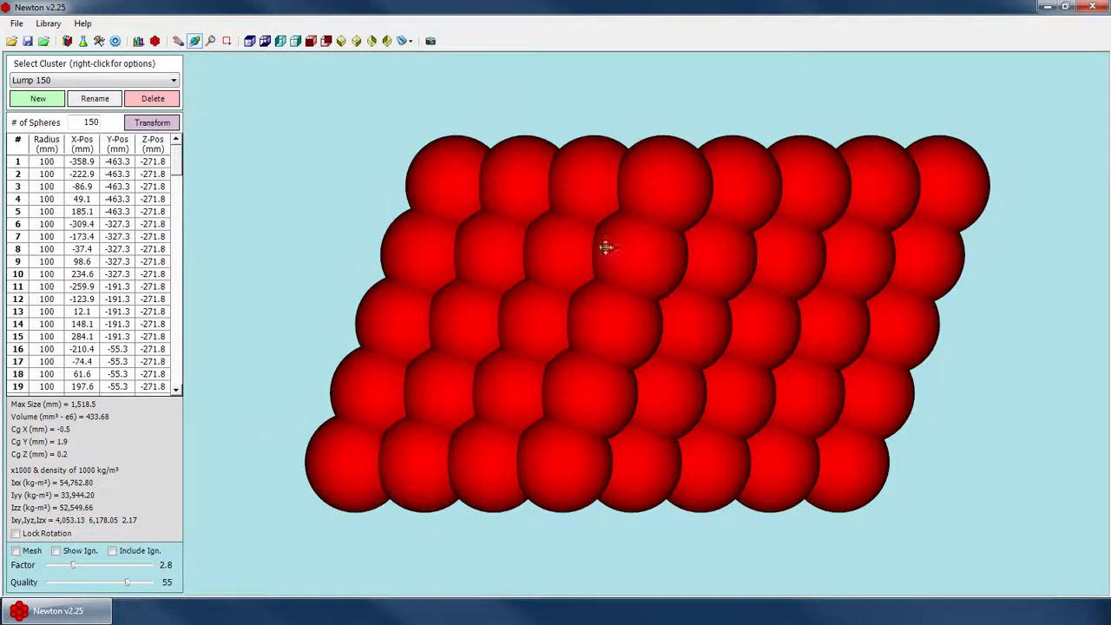
click(15, 550)
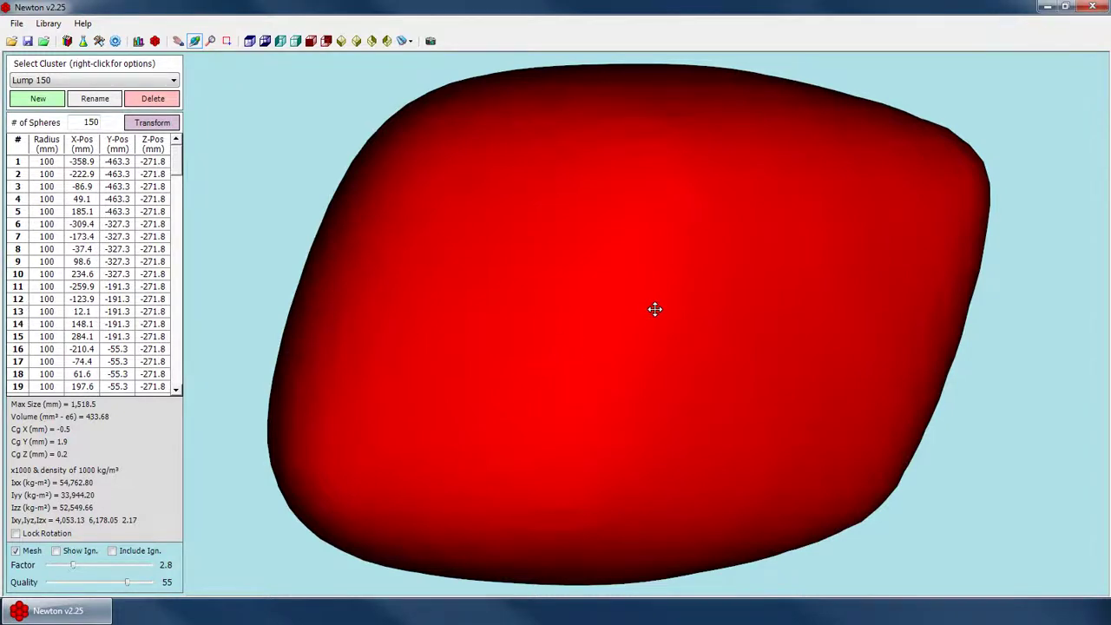
click(28, 554)
click(28, 555)
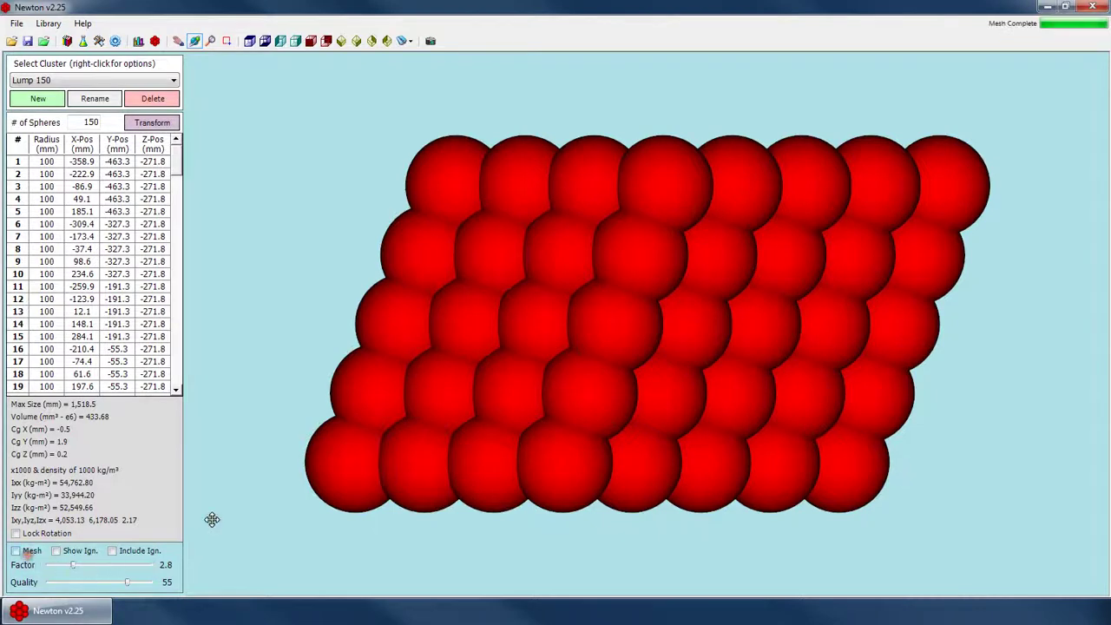
- Raise the mesh factor of Lump 150 to 5.8 and examine the mesh from several sides
drag(578, 236, 607, 271)
drag(73, 565, 135, 567)
click(135, 565)
click(136, 565)
drag(534, 396, 414, 362)
drag(576, 355, 665, 280)
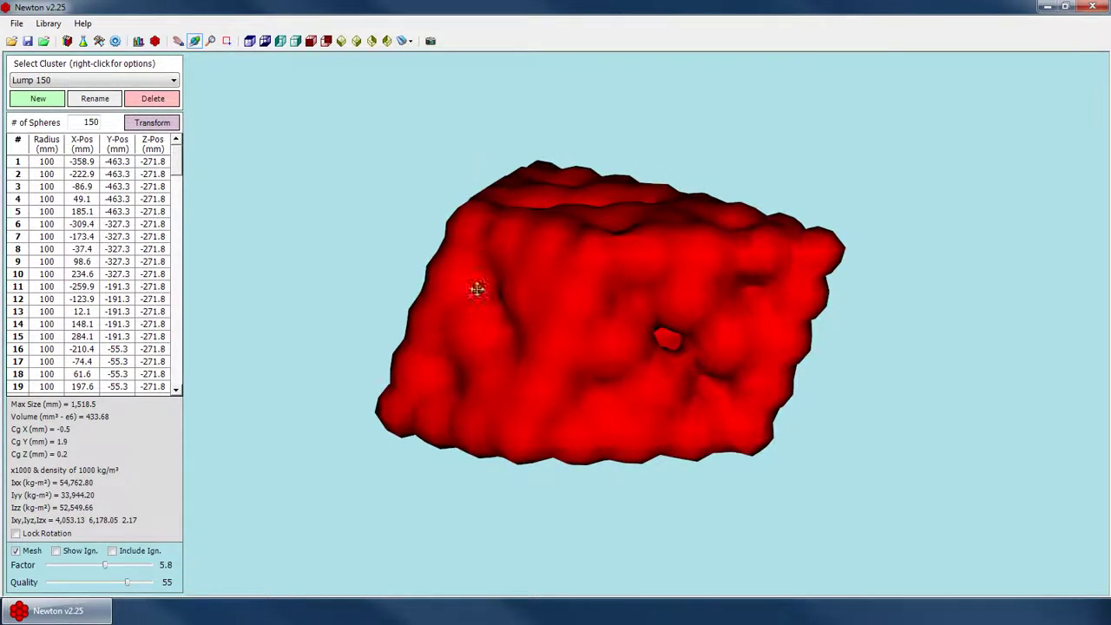
- Set the mesh factor to 5.3, show Lump 150 as spheres and color its mesh-ignored spheres gray
click(65, 565)
click(28, 552)
drag(686, 301, 683, 325)
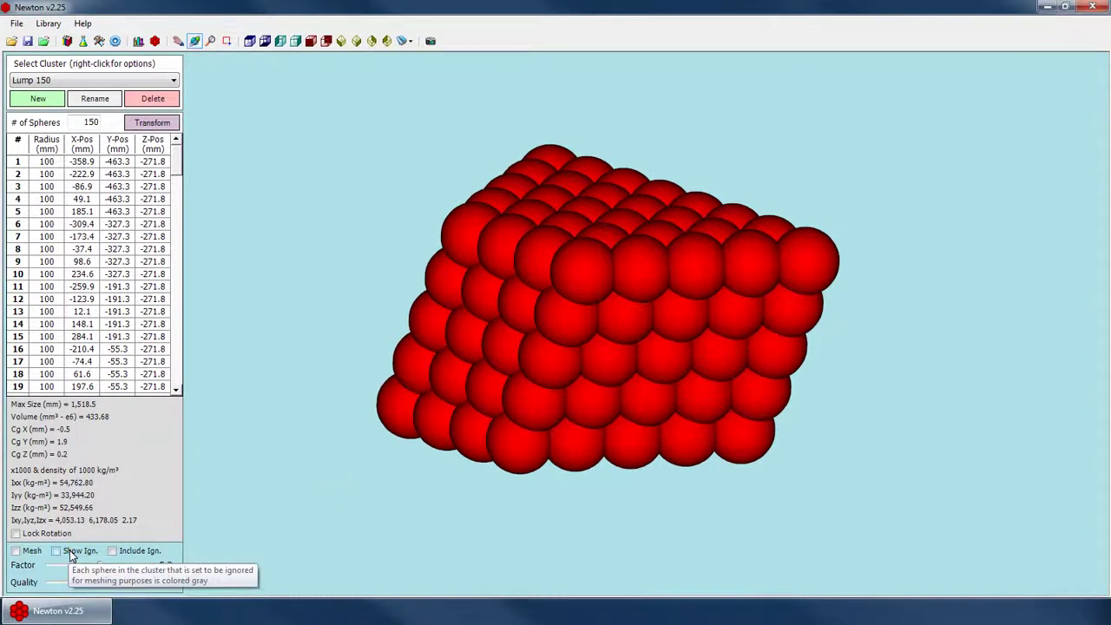
click(72, 554)
drag(564, 394, 608, 392)
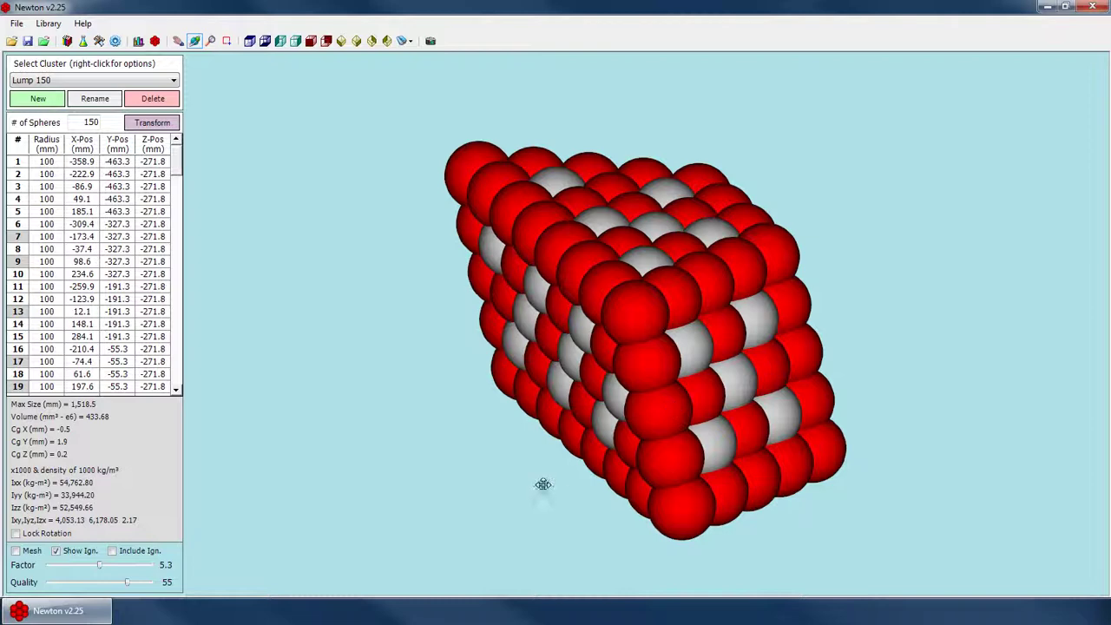
drag(348, 365, 727, 245)
- Mesh Lump 150 to inspect its surface, and turn off both the mesh and the ignored-sphere coloring
click(16, 550)
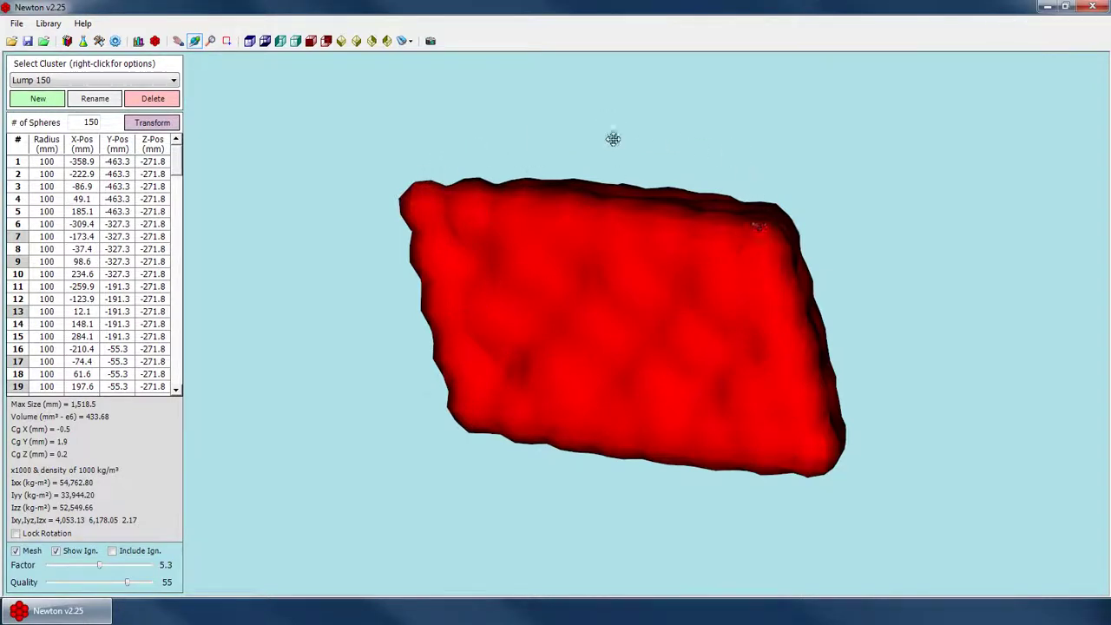
drag(445, 191, 703, 388)
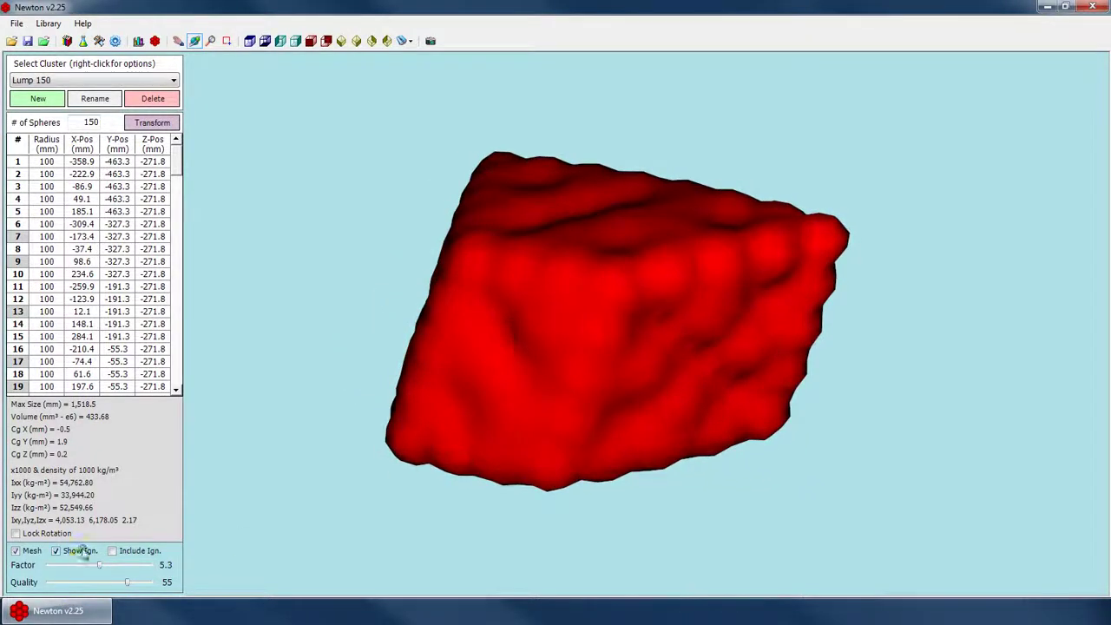
click(73, 550)
click(15, 550)
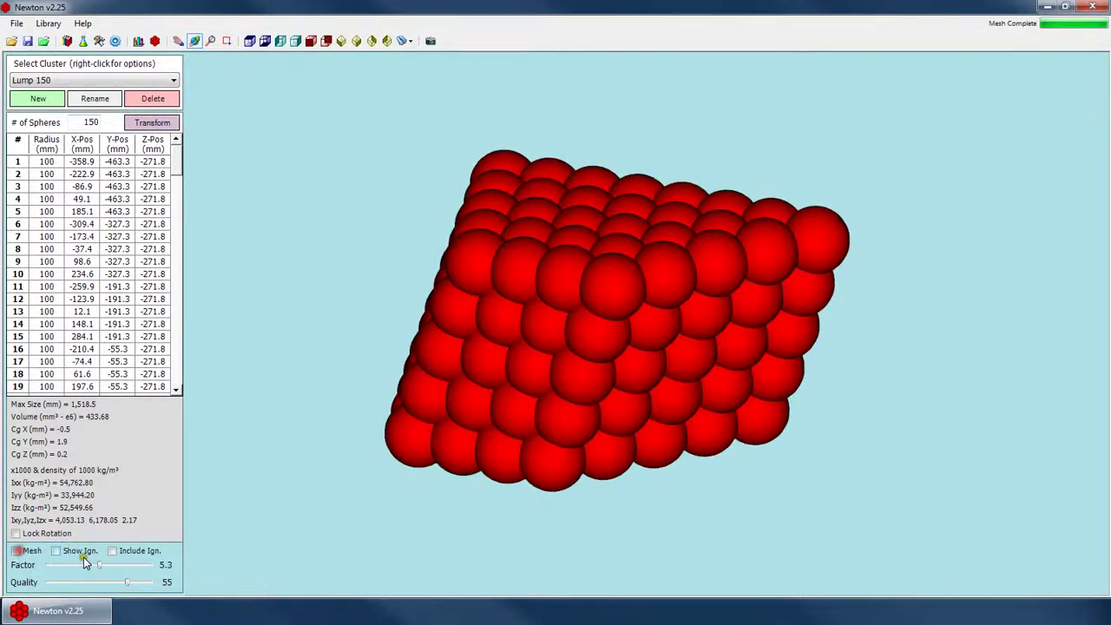
- Start a new cluster with the Auto Cluster Creator, with 5 spheres each in X, Y and Z
click(40, 99)
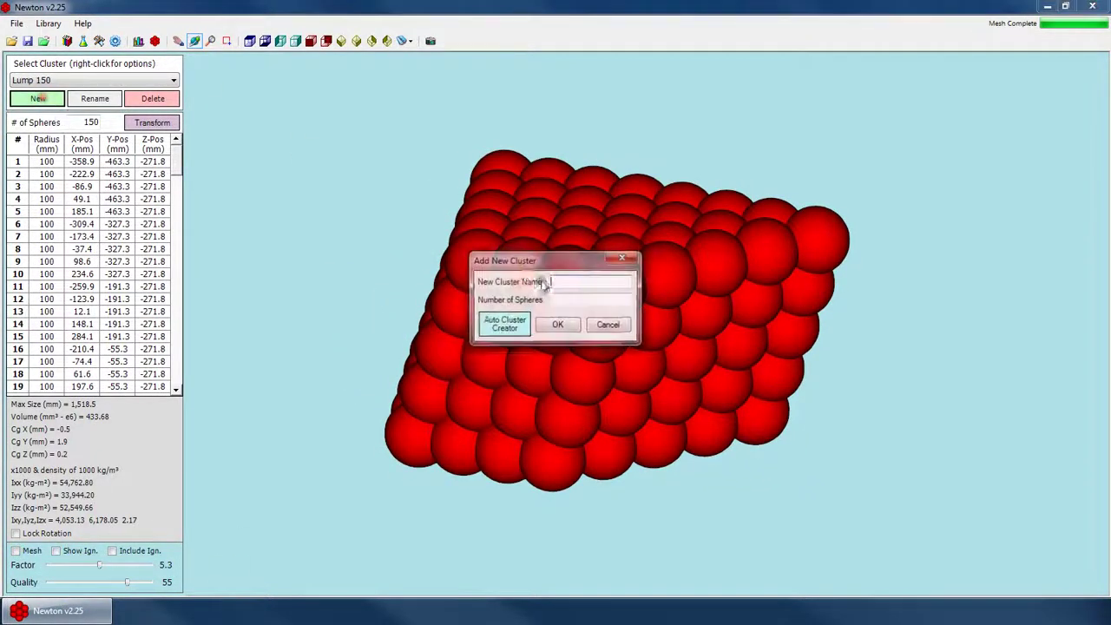
click(520, 325)
click(594, 300)
text(5)
click(646, 299)
text(5)
key(Return)
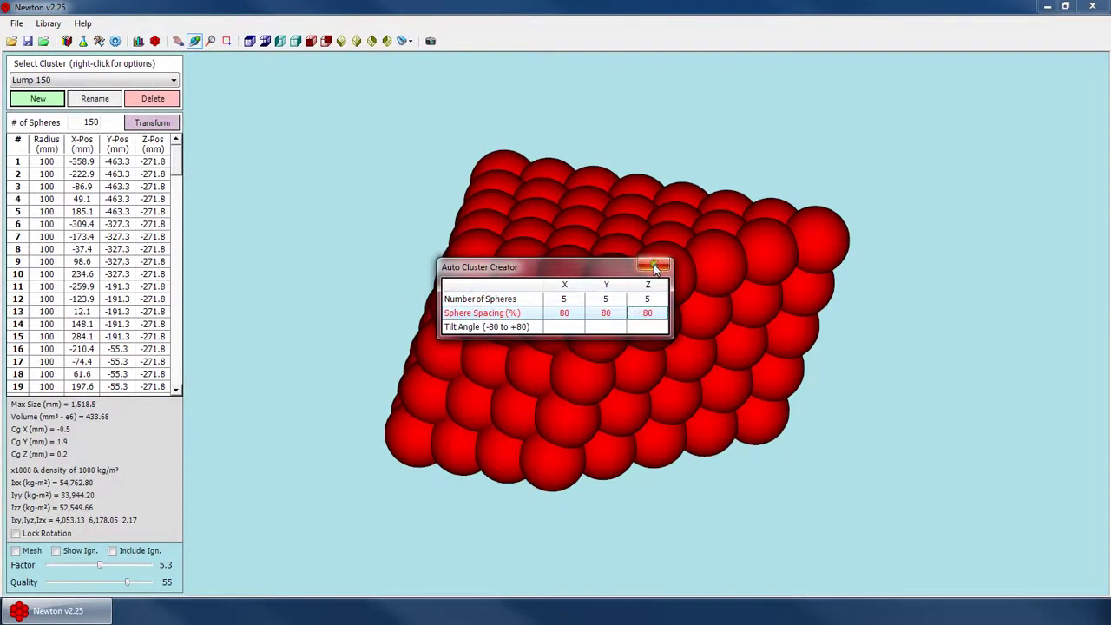
- Set the sphere spacing to 70% in X, Y and Z and create the cluster
click(564, 313)
text(70)
click(605, 313)
text(70)
click(646, 313)
text(70)
click(654, 265)
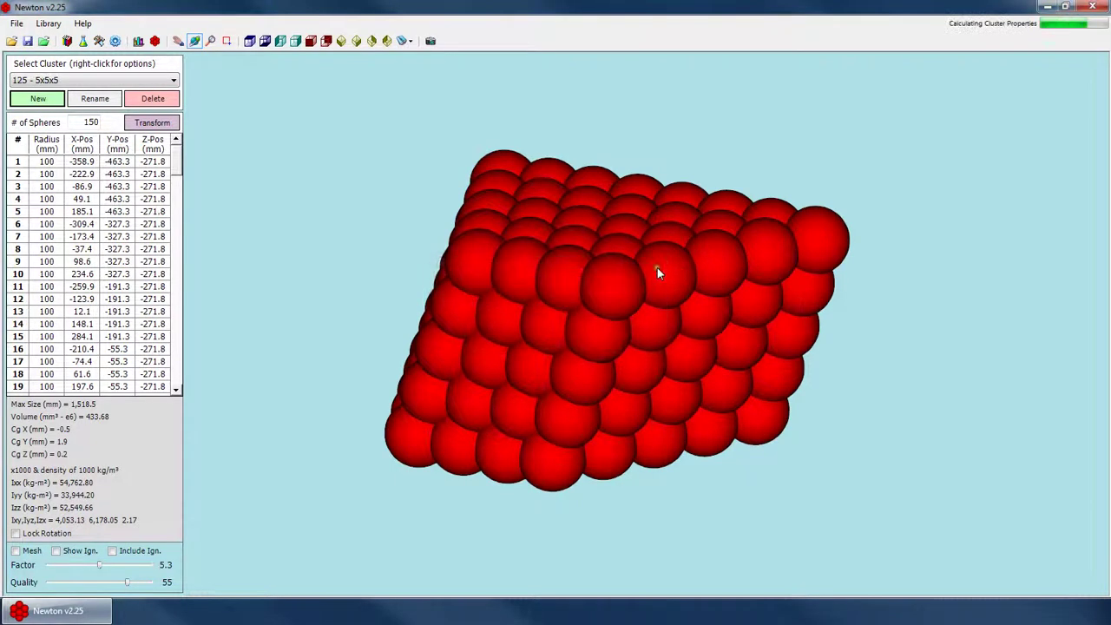
- Display the 5x5x5 cluster as a mesh with factor 9.5 and quality 50
drag(625, 264, 756, 340)
click(16, 550)
drag(640, 315, 582, 332)
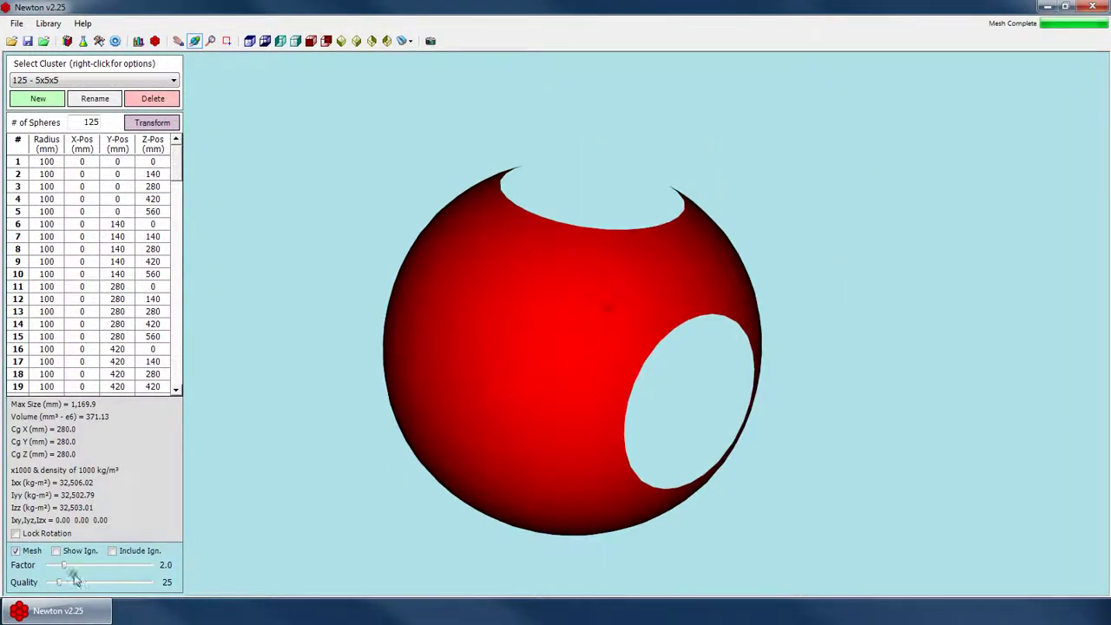
drag(100, 569, 119, 588)
drag(587, 346, 612, 388)
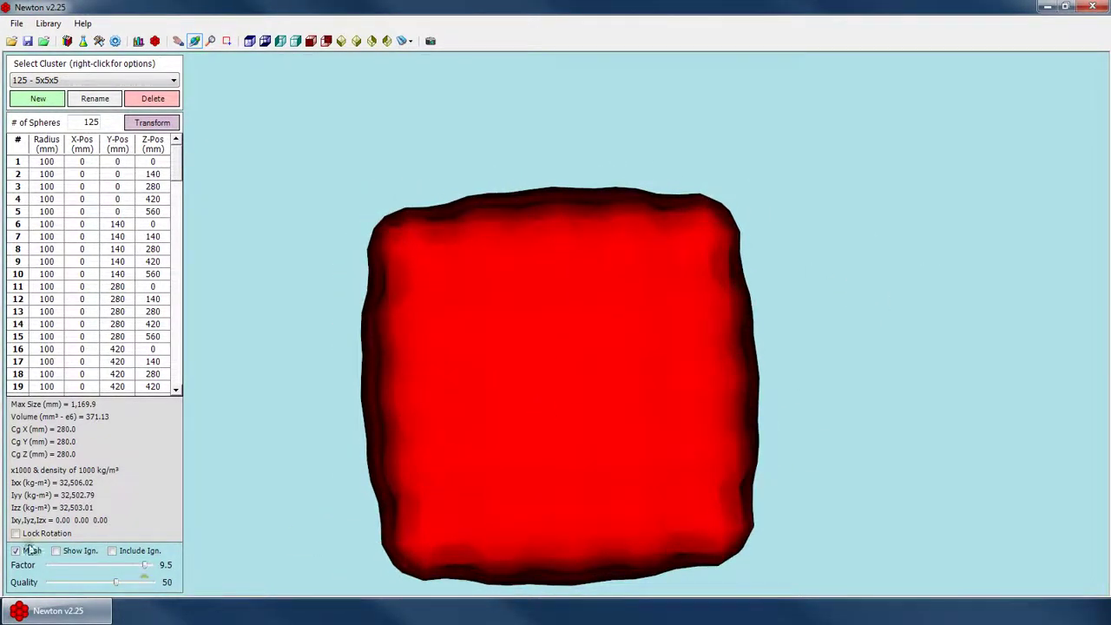
- Check the 5x5x5 cluster's mesh against its spheres, raise the quality to 55 and inspect the surface
click(23, 550)
click(23, 551)
drag(583, 306, 627, 322)
scroll(607, 322, down, 3)
click(138, 583)
scroll(605, 252, up, 4)
drag(605, 251, 528, 289)
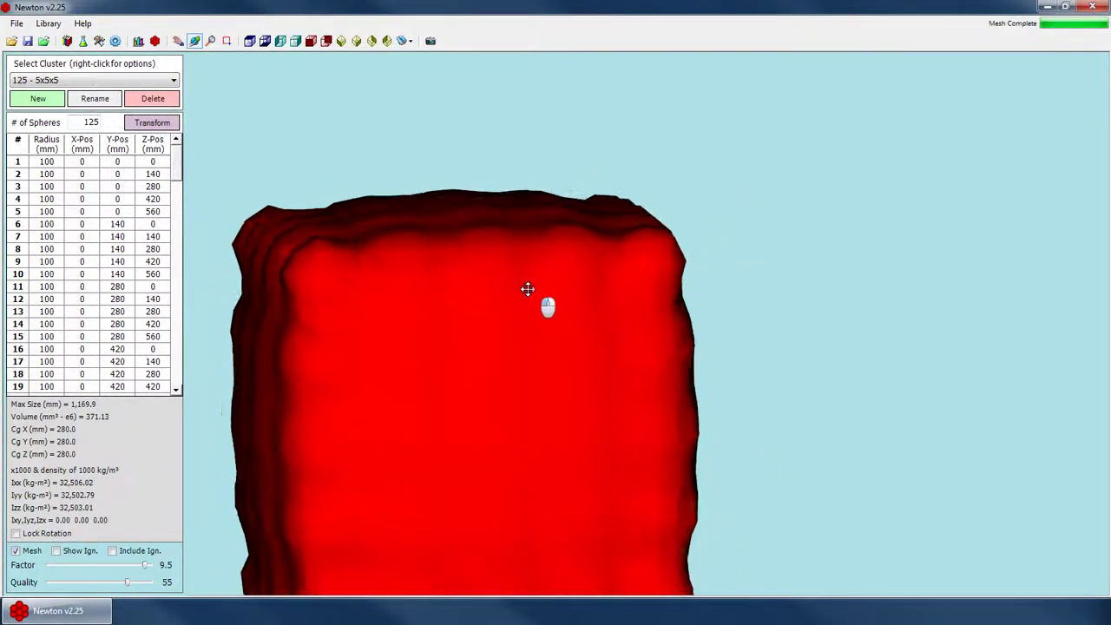
- Compare the 5x5x5 cluster's spheres and mesh in a straight-on view, and examine its faces and corners at an angle
click(311, 40)
scroll(510, 166, up, 2)
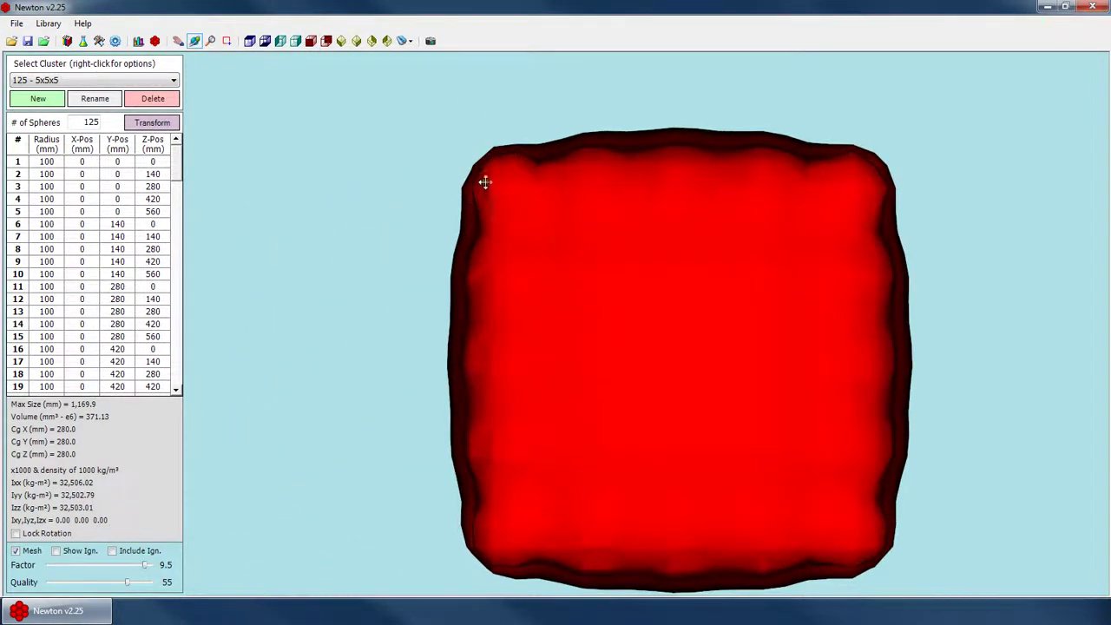
click(17, 550)
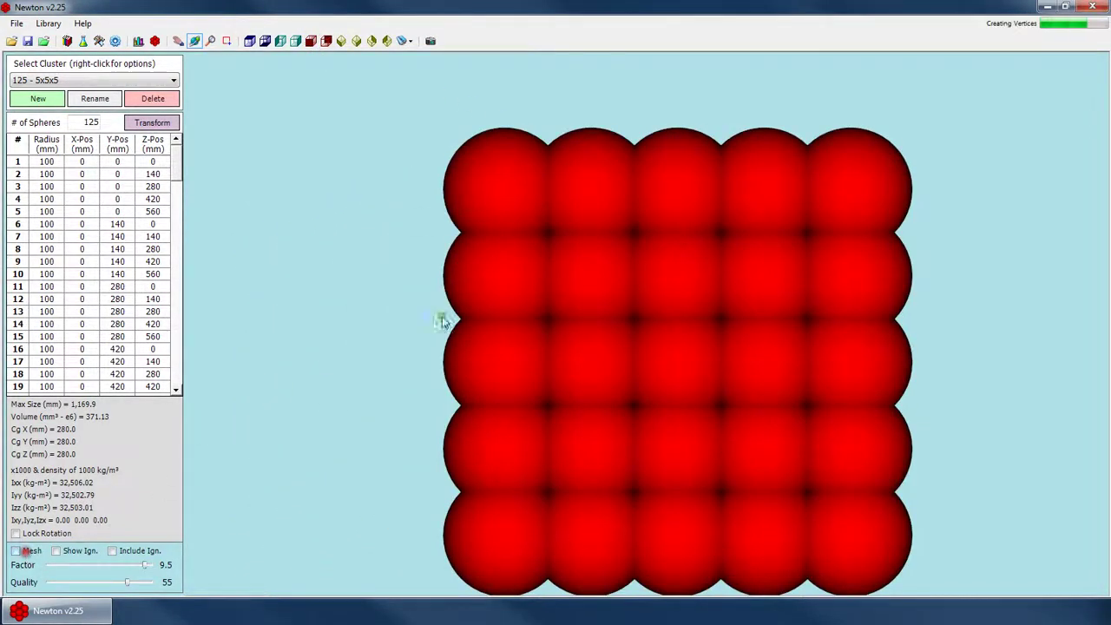
click(31, 551)
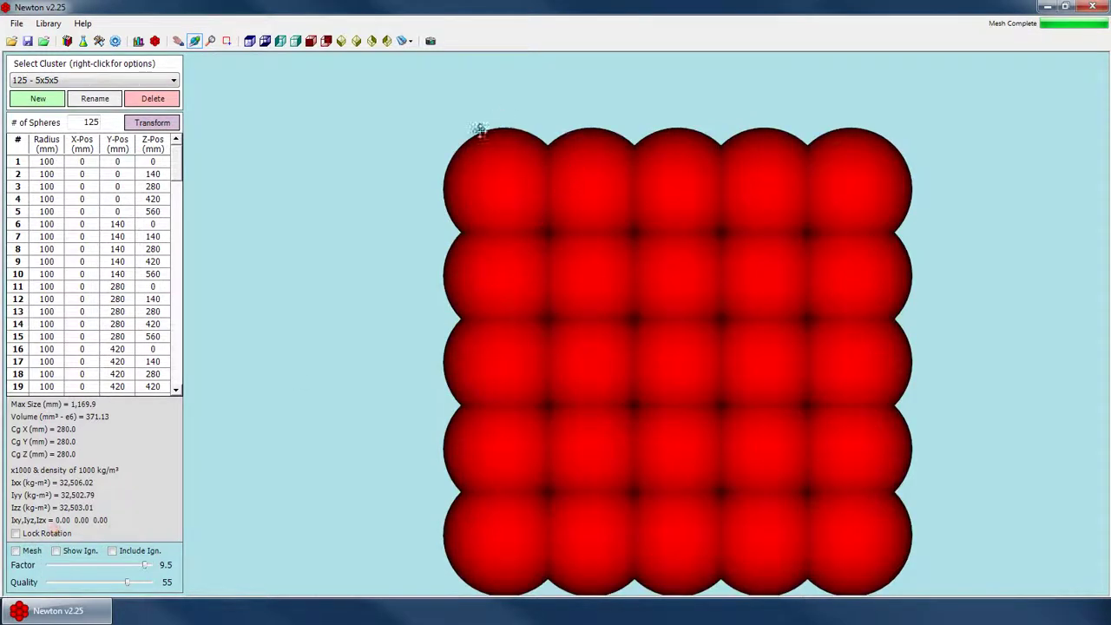
click(17, 550)
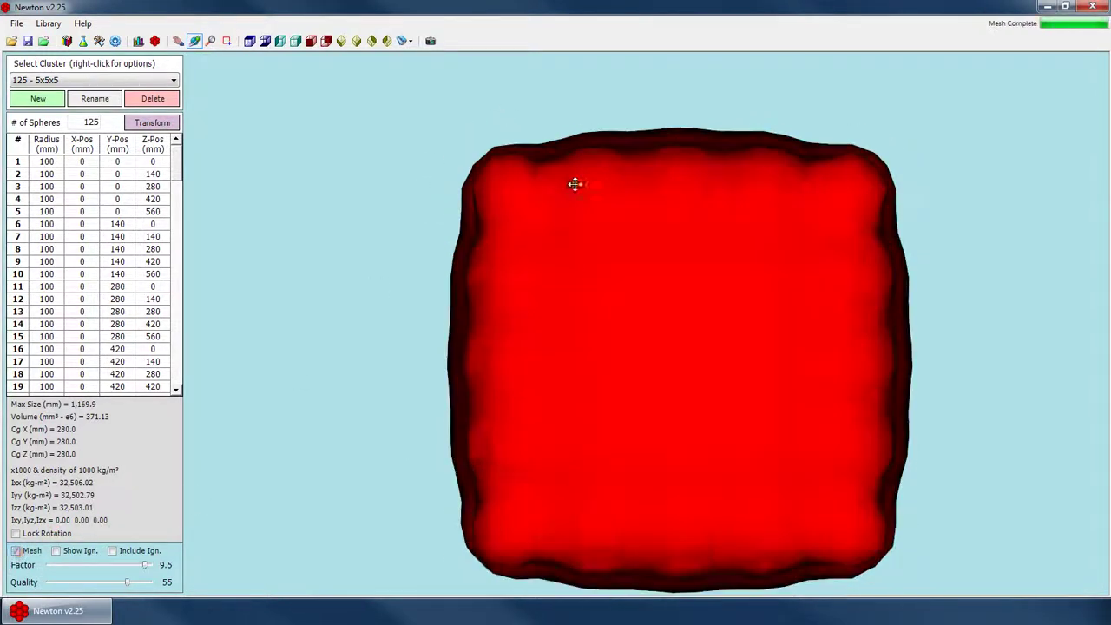
drag(468, 197, 841, 373)
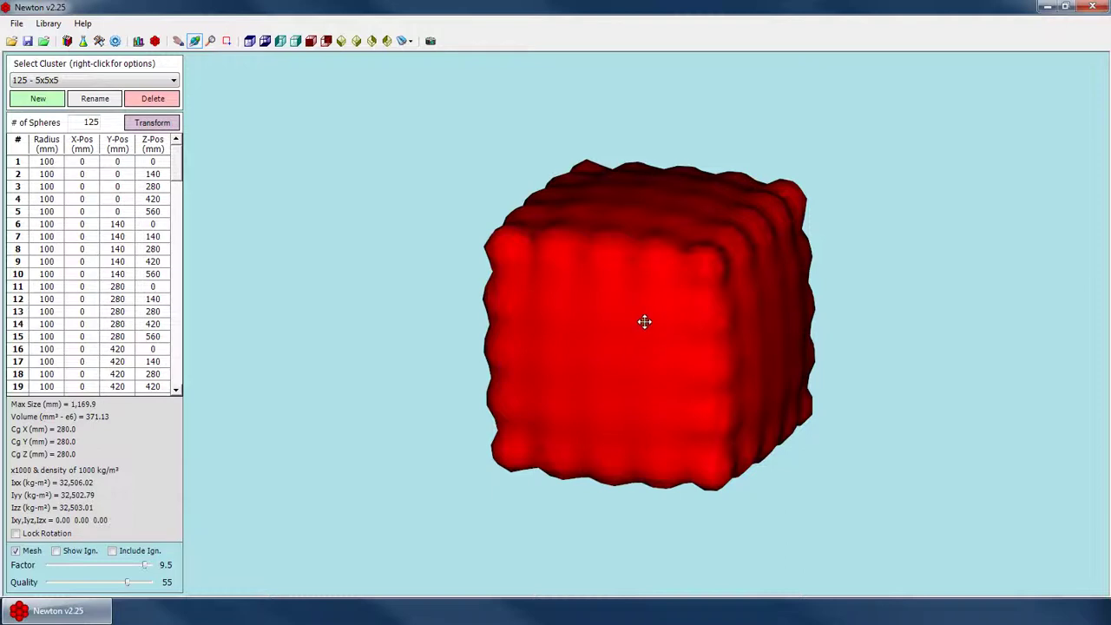
drag(625, 291, 734, 233)
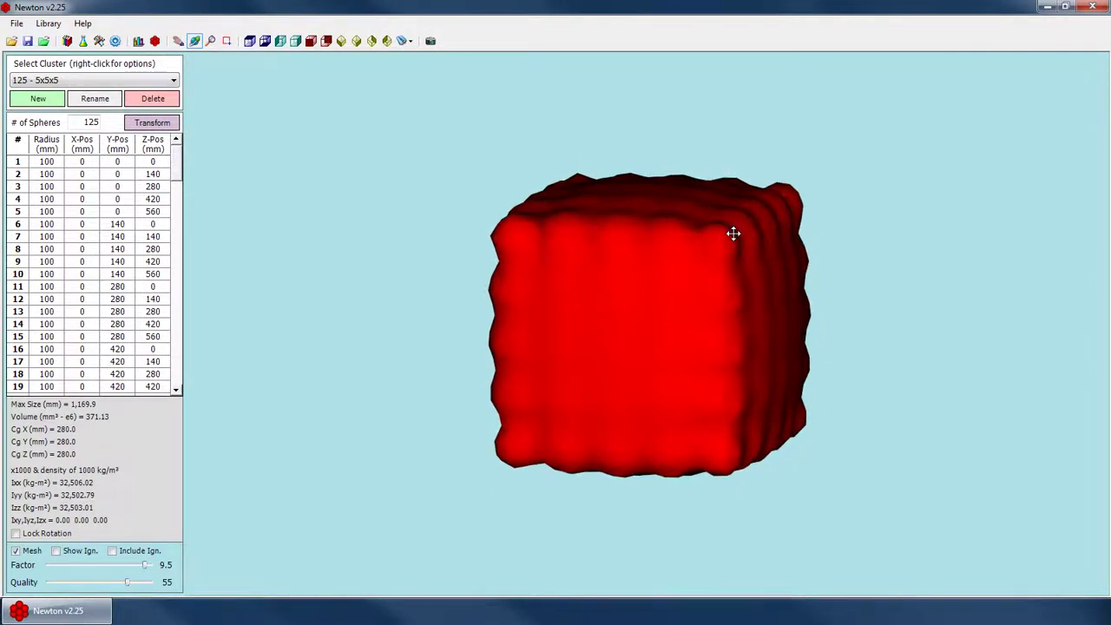
drag(737, 242, 755, 357)
- Lower the mesh factor of the 5x5x5 cluster to 7.4 and compare the mesh with the spheres
drag(144, 569, 120, 565)
scroll(667, 259, up, 5)
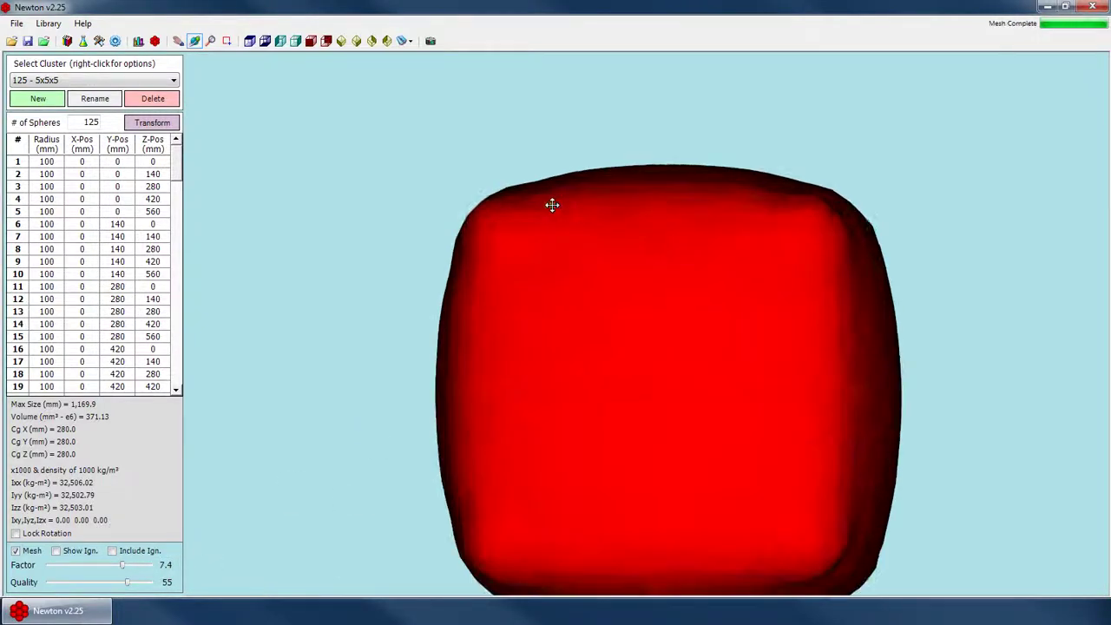
drag(607, 399, 596, 377)
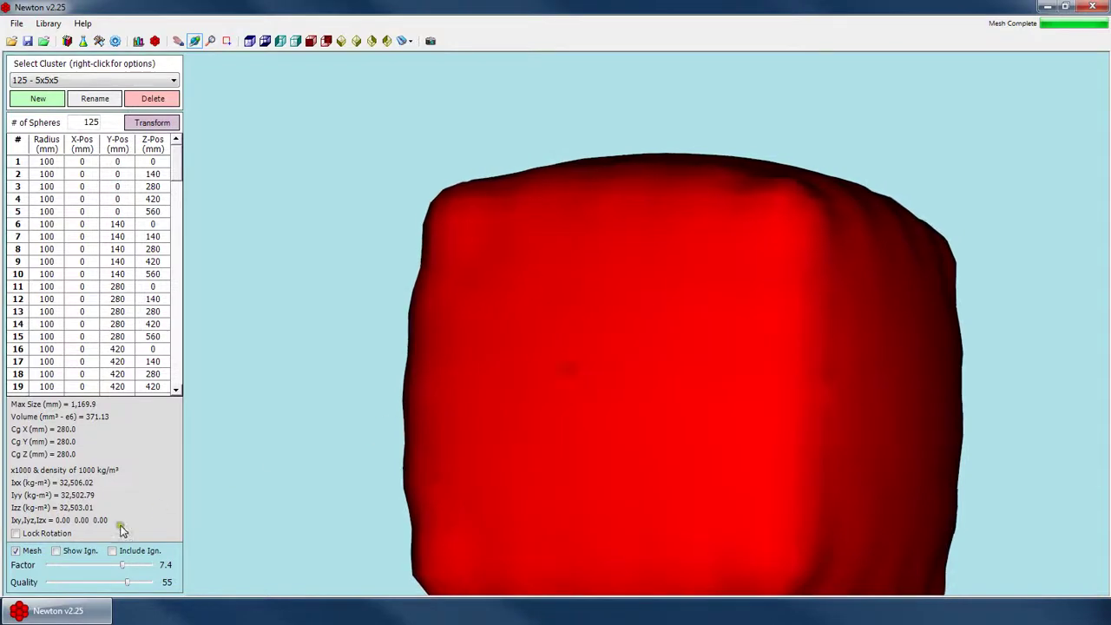
click(17, 551)
click(24, 554)
- Lower the mesh factor of the 5x5x5 cluster to 5.4 and compare its rounded mesh with the spheres
drag(83, 569, 71, 565)
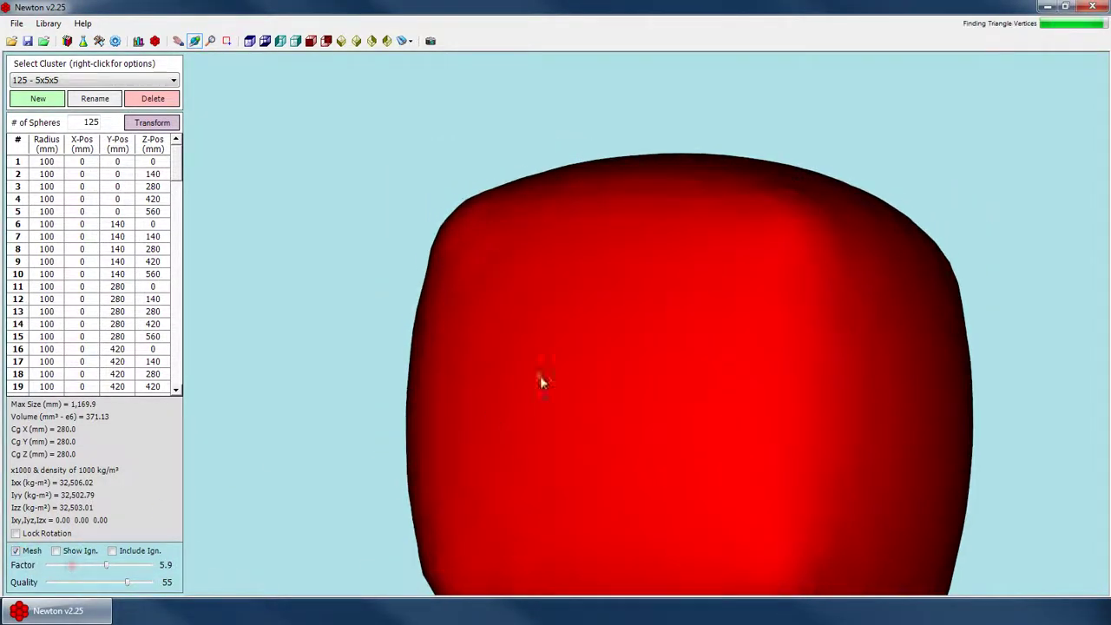
drag(557, 285, 520, 278)
scroll(520, 277, down, 3)
mouse_move(520, 278)
mouse_down()
mouse_move(692, 283)
mouse_move(792, 364)
mouse_move(802, 295)
mouse_up()
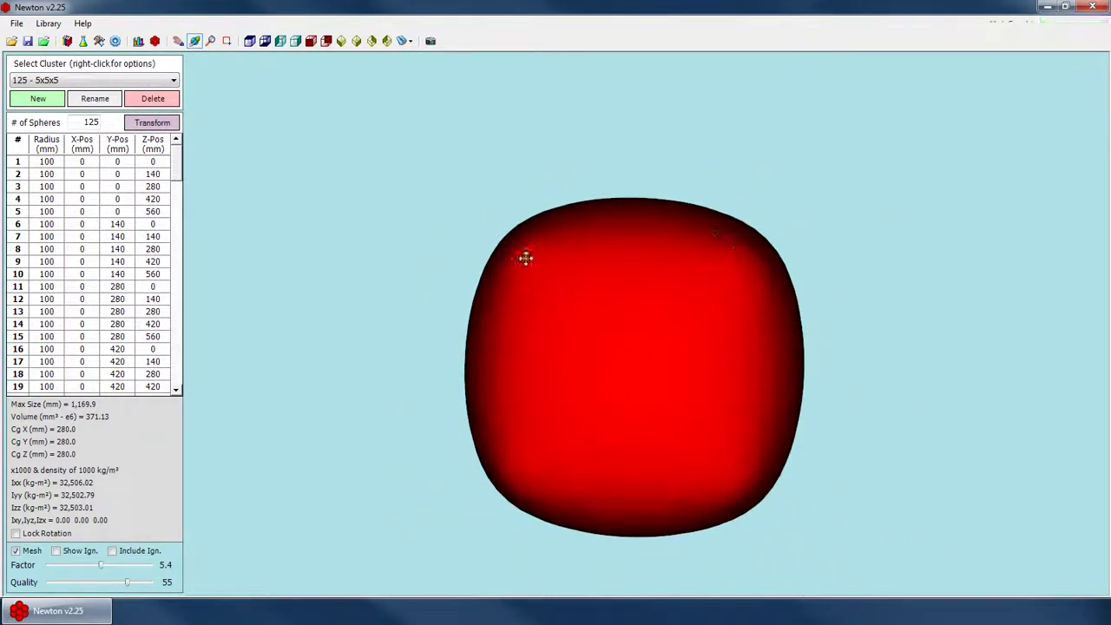
mouse_move(836, 216)
mouse_down()
mouse_move(741, 335)
mouse_move(730, 323)
mouse_up()
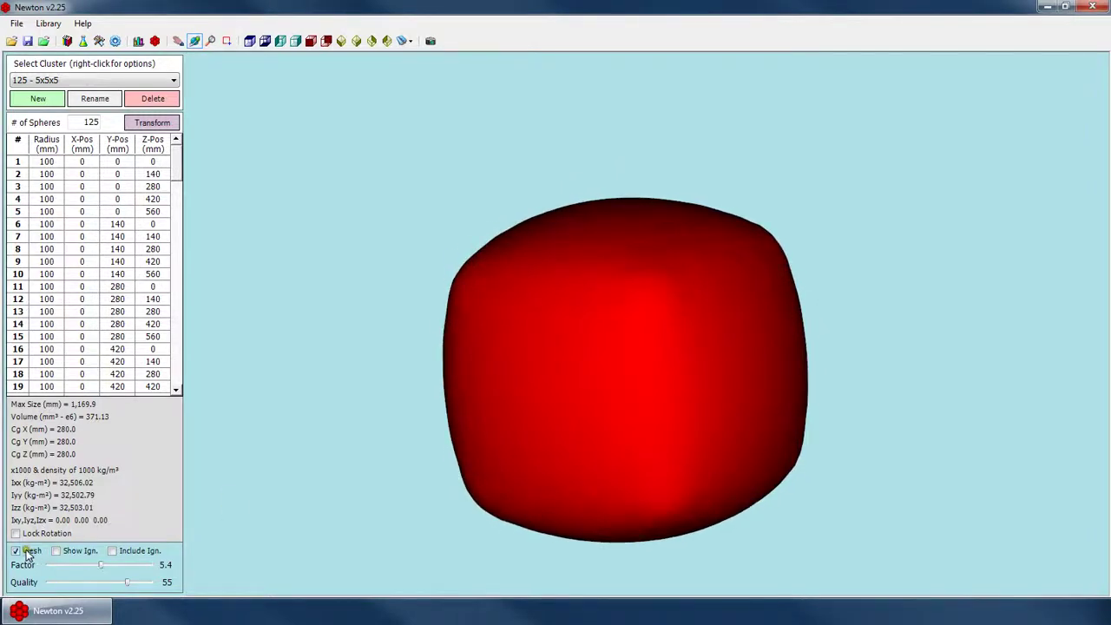
click(26, 552)
click(26, 552)
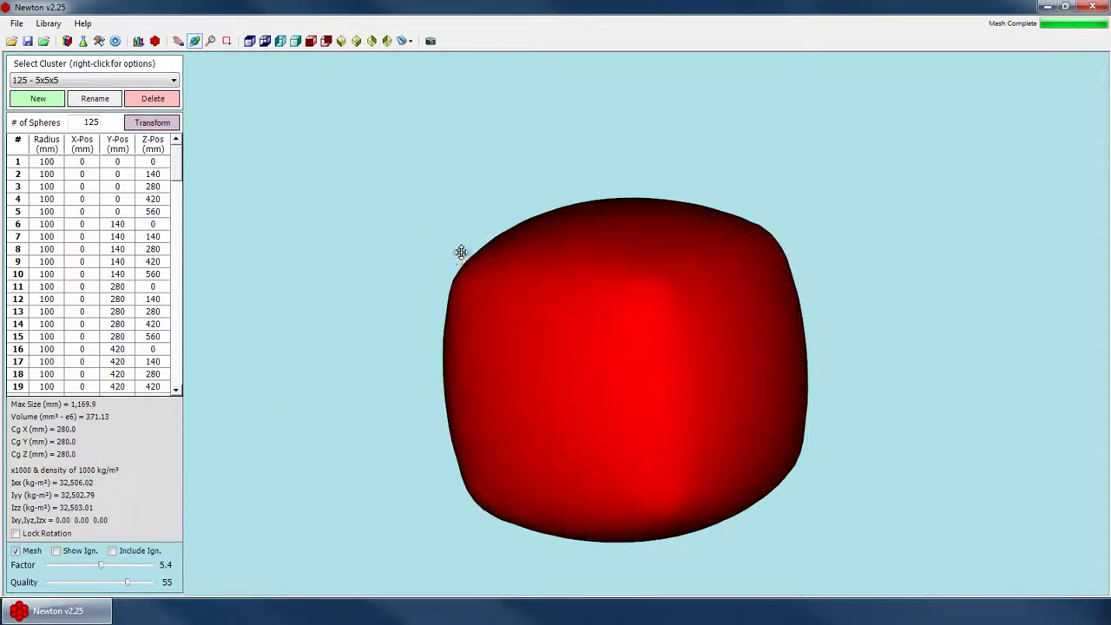
- Compare the 5x5x5 cluster's mesh and spheres from several angles, leaving the plain spheres displayed
click(17, 551)
drag(504, 235, 243, 507)
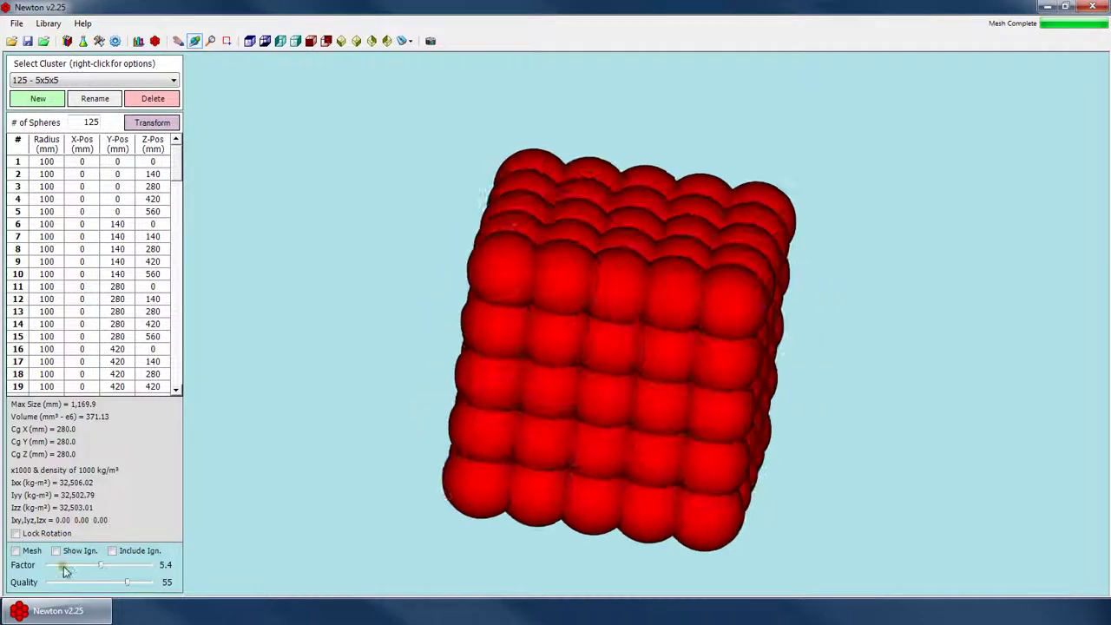
click(17, 550)
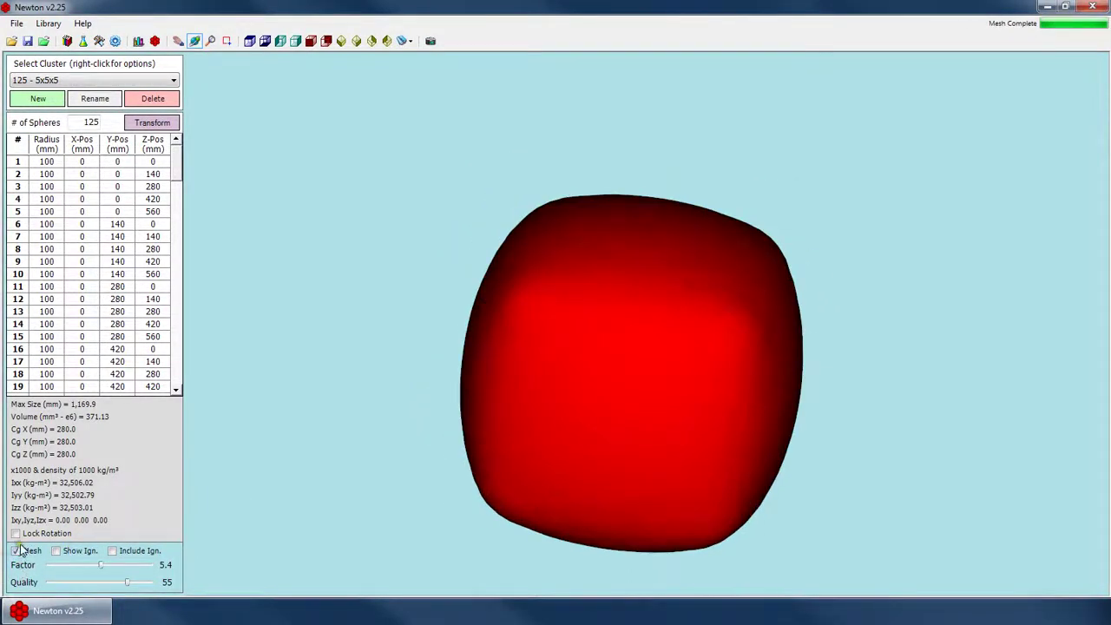
click(17, 551)
drag(599, 288, 564, 389)
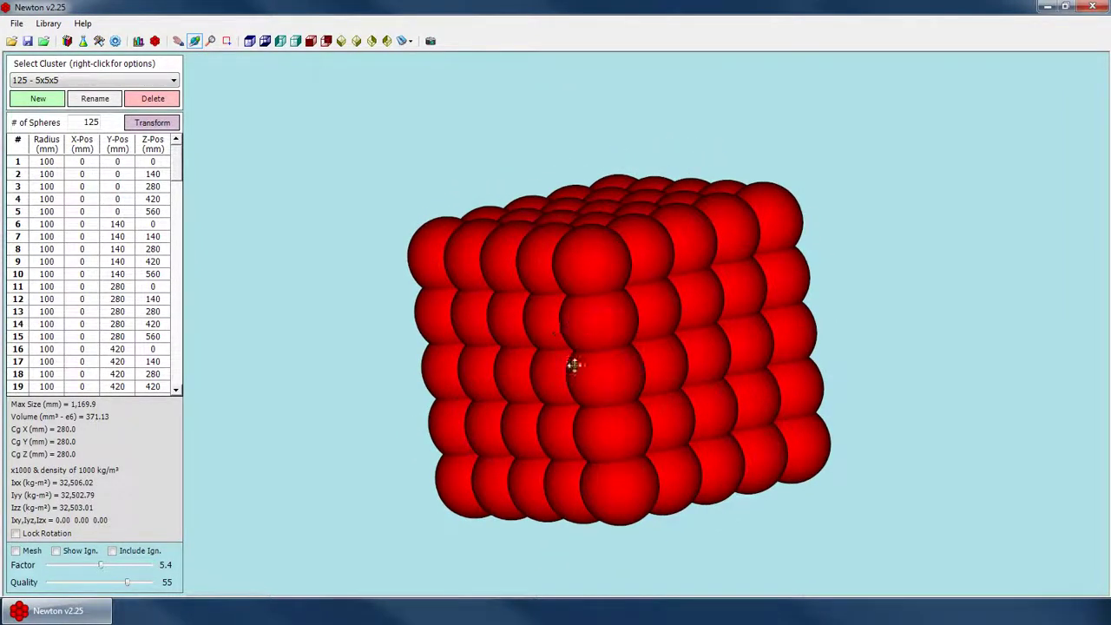
drag(647, 363, 615, 376)
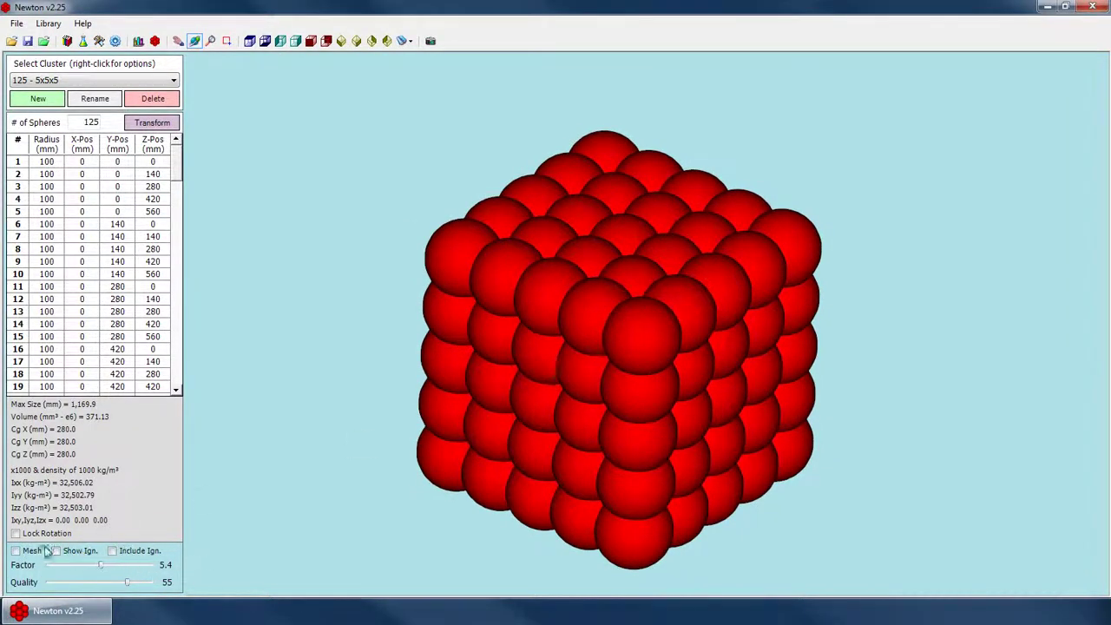
- Turn on the display of ignored spheres and highlight sphere 4 in the cluster
click(73, 553)
drag(612, 323, 615, 295)
drag(177, 163, 177, 162)
drag(564, 226, 554, 236)
click(38, 199)
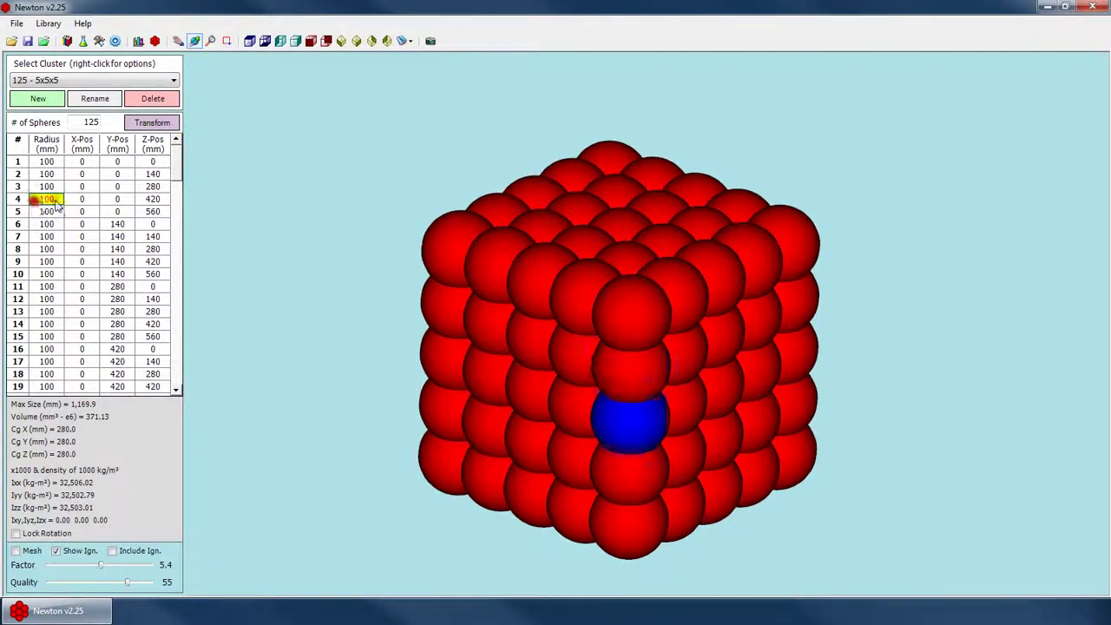
- Go through the first 25 spheres of the list one by one, checking where each sits, and return to sphere 1
key(Up)
key(Up)
key(Up)
key(Down)
key(Down)
key(Down)
key(Down)
key(Down)
key(Down)
key(Down)
key(Down)
key(Down)
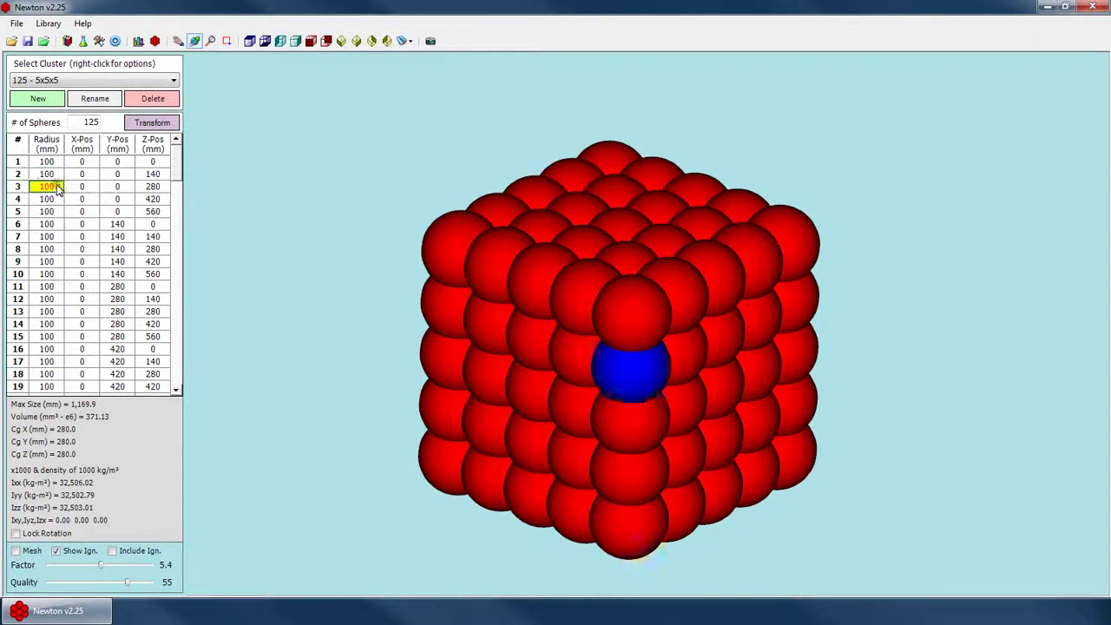
key(Down)
key(Down)
key(Down)
key(Down)
key(Down)
key(Down)
key(Down)
key(Down)
key(Down)
key(Down)
key(Down)
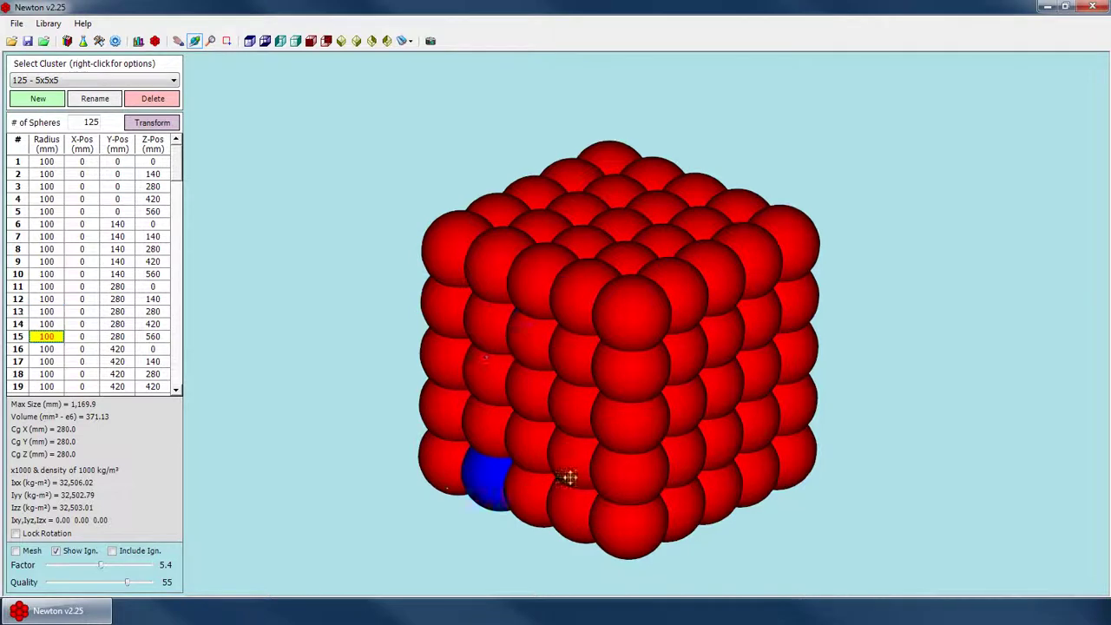
key(Down)
key(Down)
key(Down)
key(Down)
key(Up)
key(Up)
key(Up)
key(Up)
key(Up)
key(Up)
key(Up)
key(Up)
key(Up)
key(Up)
key(Up)
key(Up)
key(Up)
key(Up)
key(Up)
key(Up)
key(Up)
key(Up)
key(Up)
key(Up)
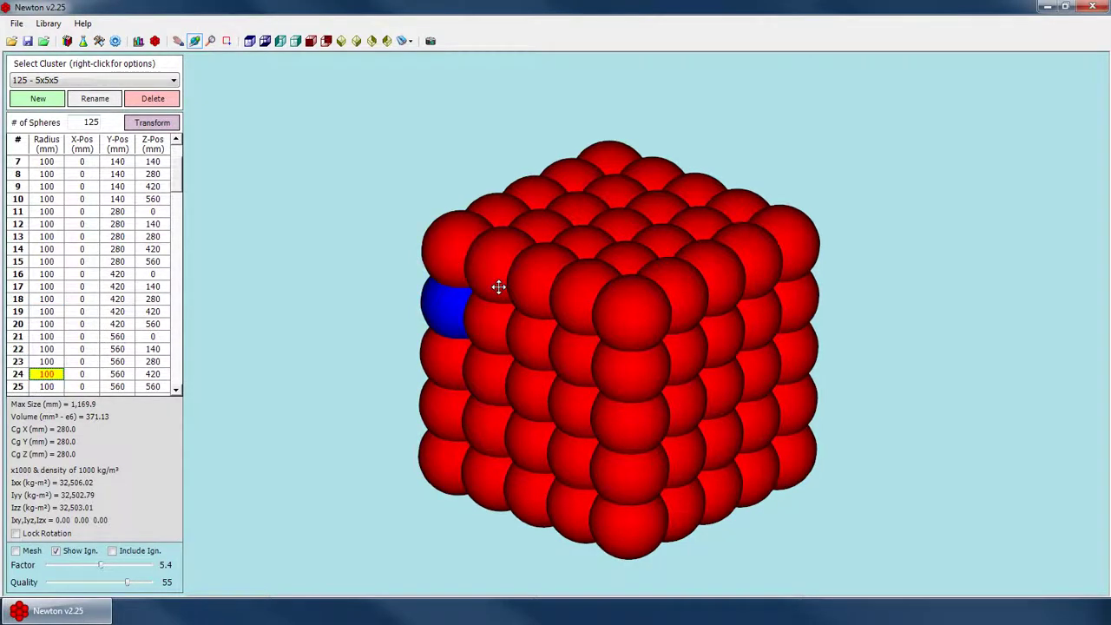
key(Up)
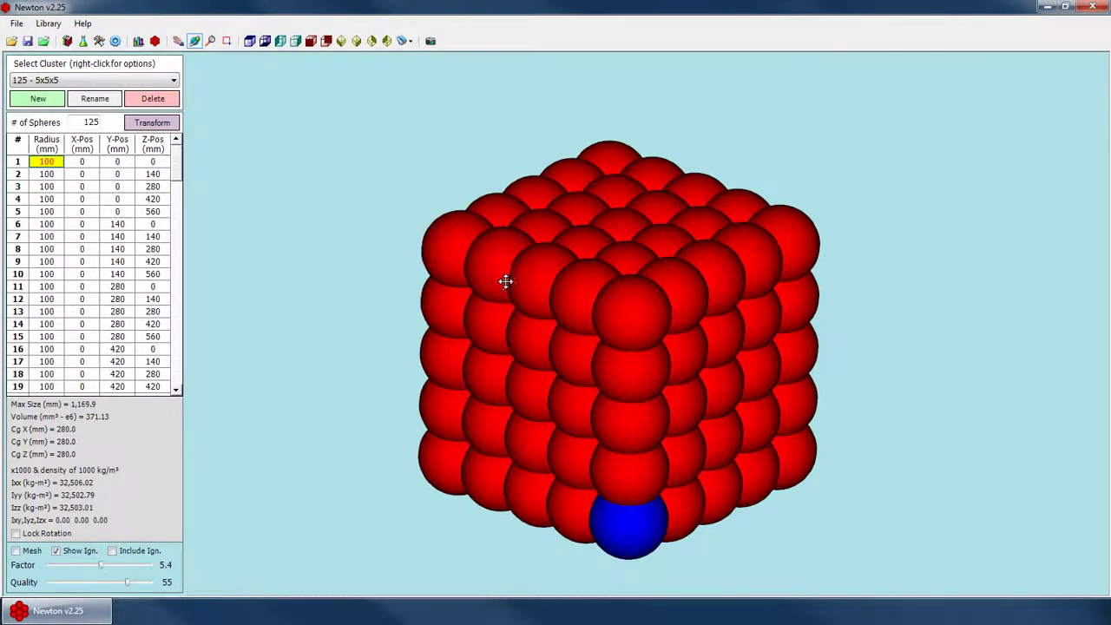
- Mark sphere 1 to be ignored for the mesh and move the selection to sphere 2
right_click(42, 164)
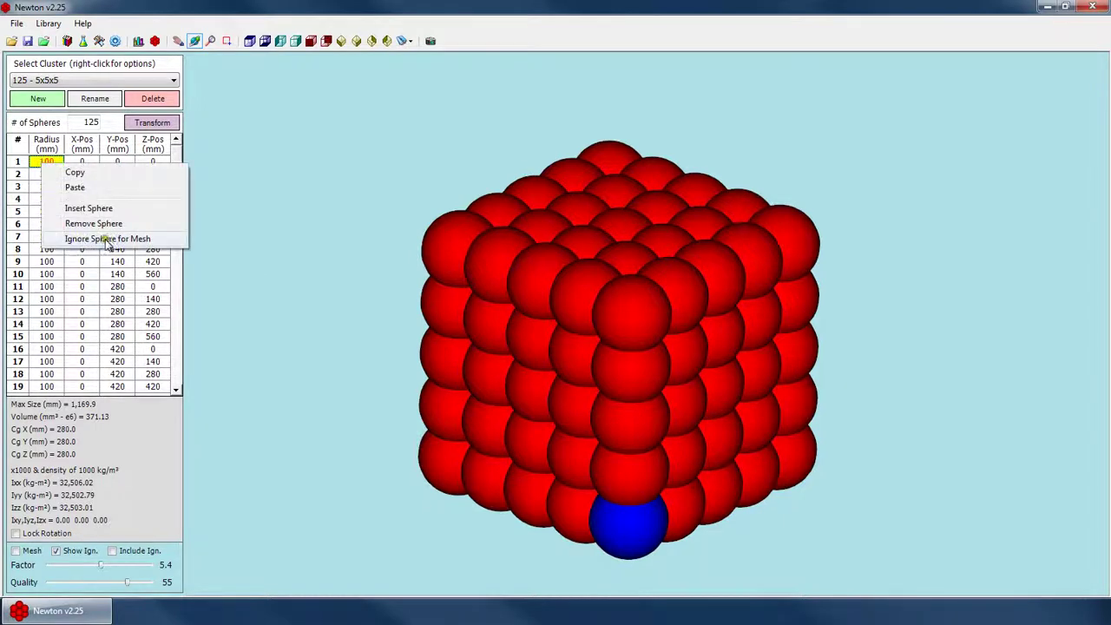
click(110, 239)
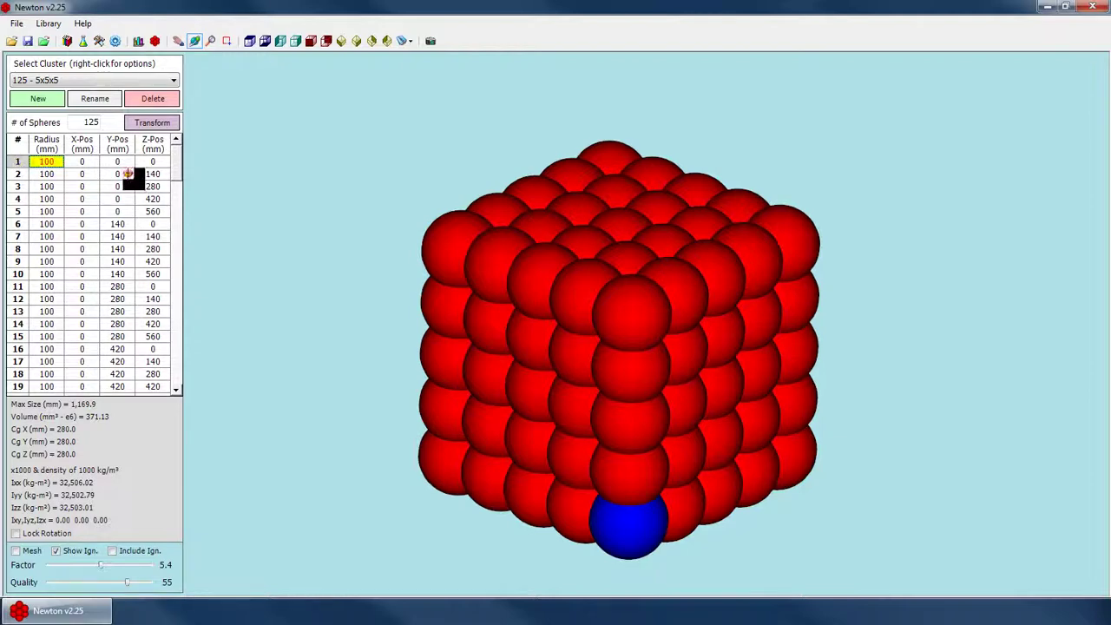
key(Down)
key(Up)
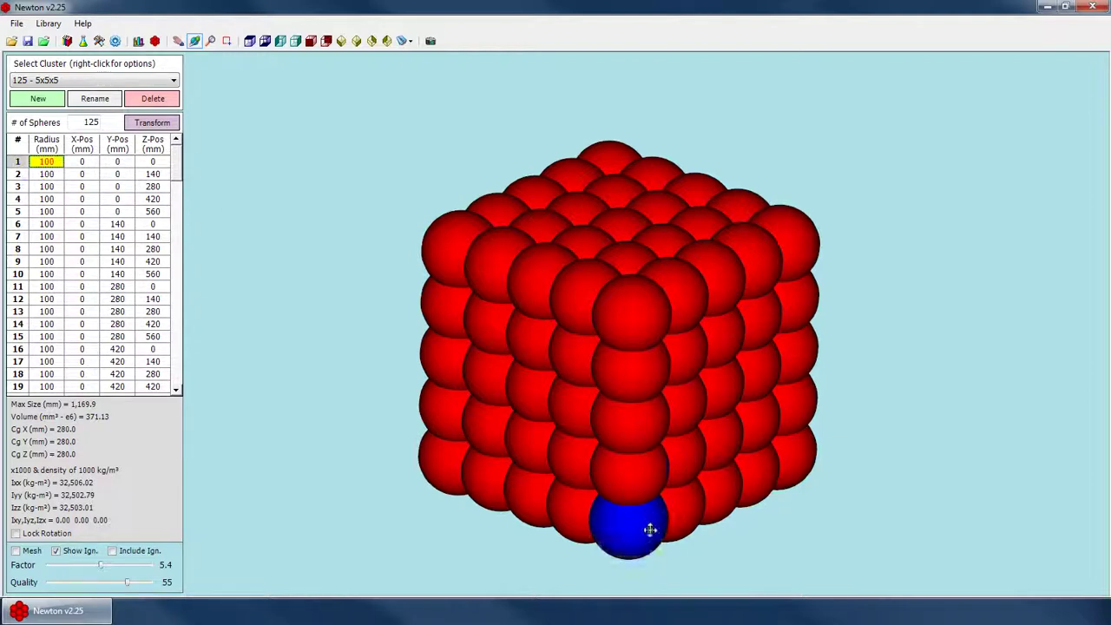
key(Down)
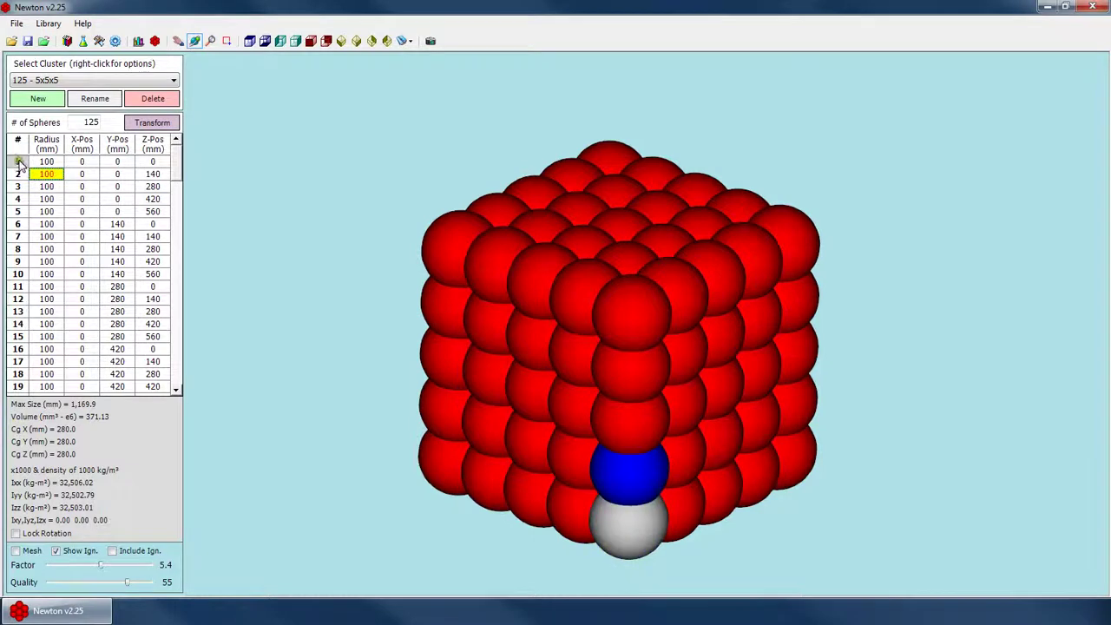
- Hide and show the ignored-sphere marking to compare the cluster with and without it, leaving it shown
click(58, 552)
click(68, 552)
click(73, 553)
click(73, 553)
click(73, 553)
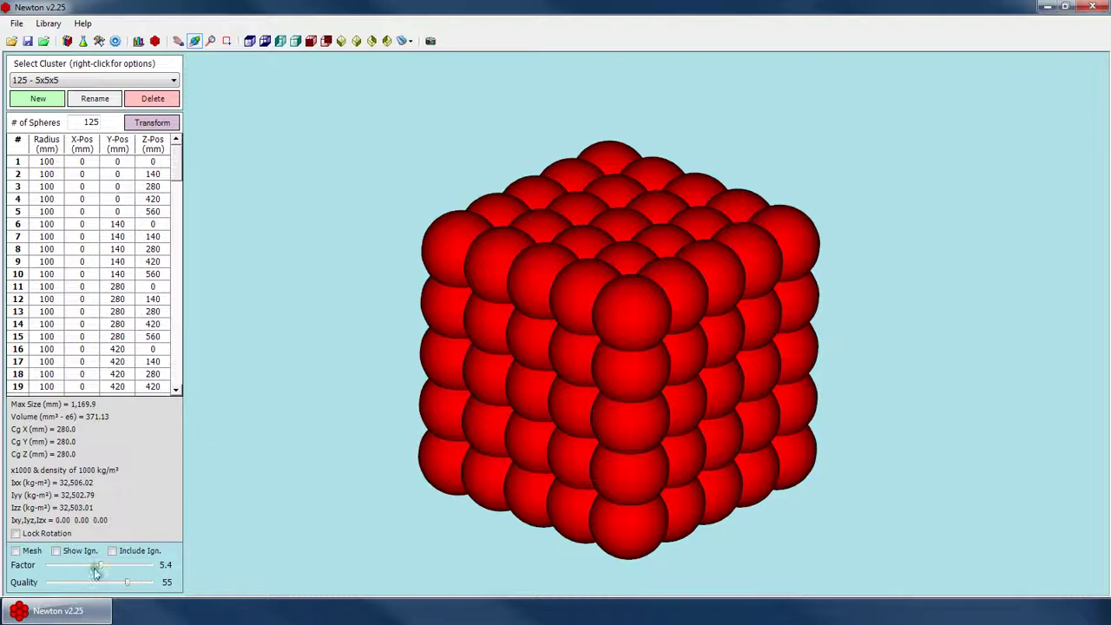
click(57, 551)
- Include sphere 1 in the mesh again, check it by selecting sphere 2, and mark it as ignored once more
click(46, 174)
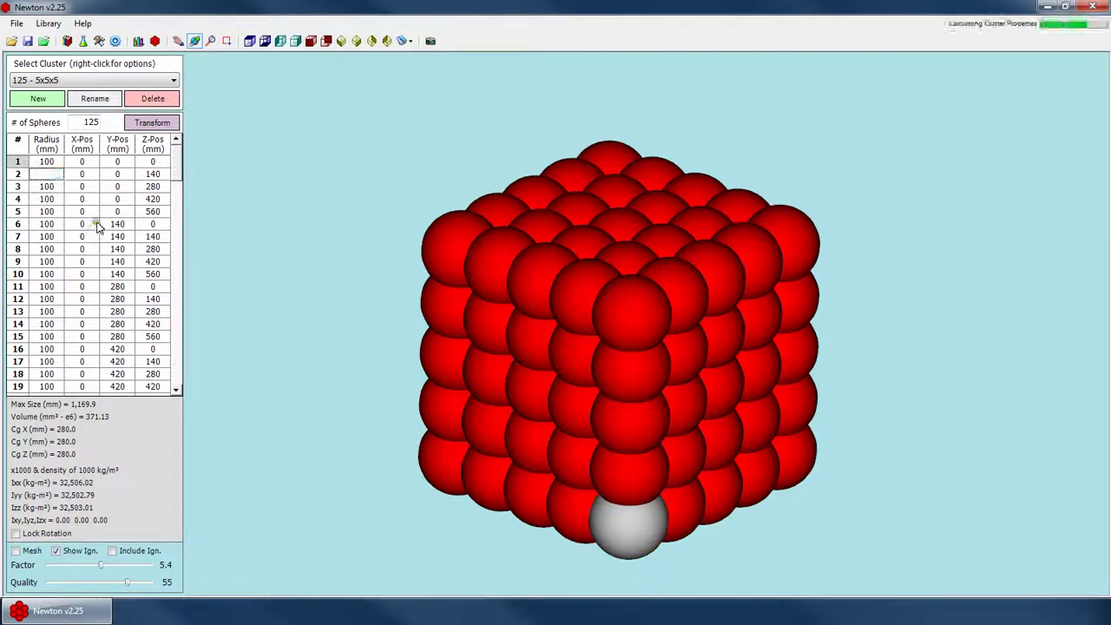
click(53, 164)
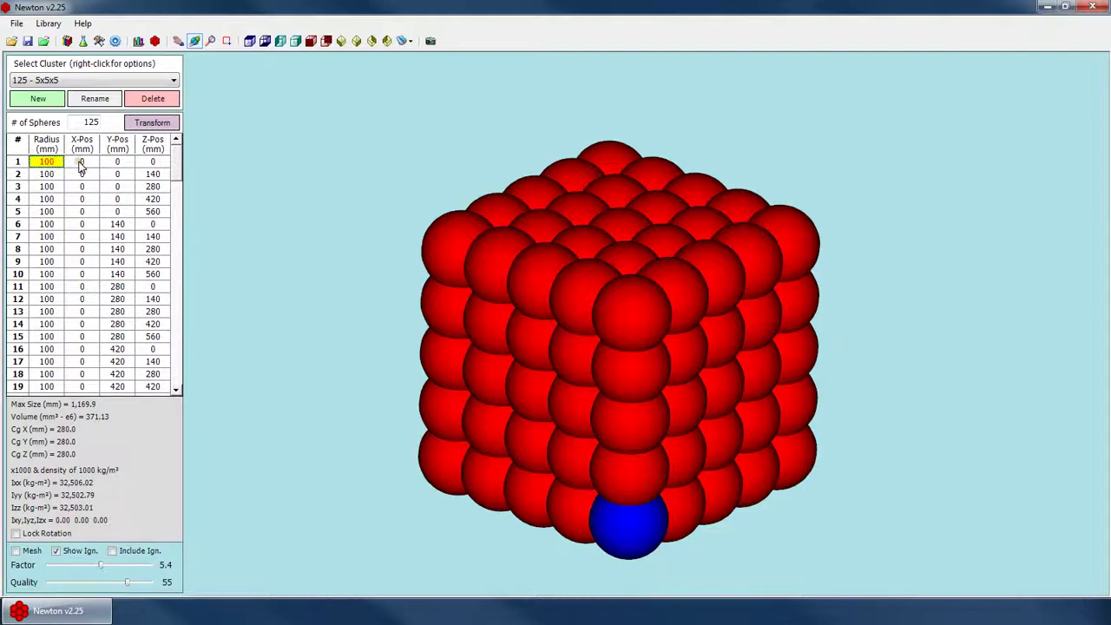
key(Down)
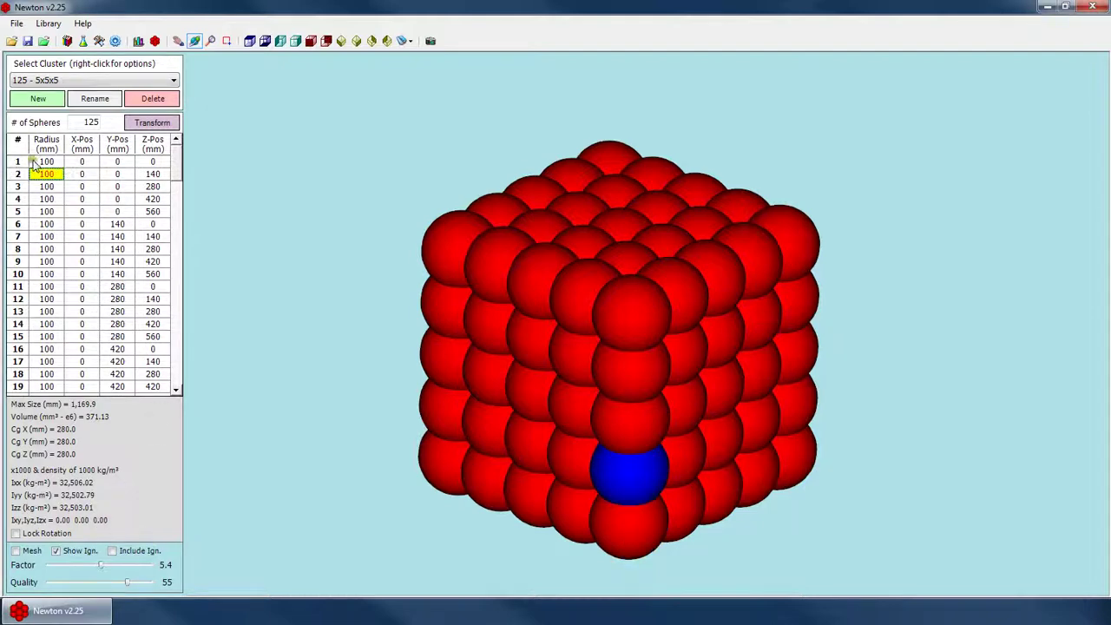
key(Up)
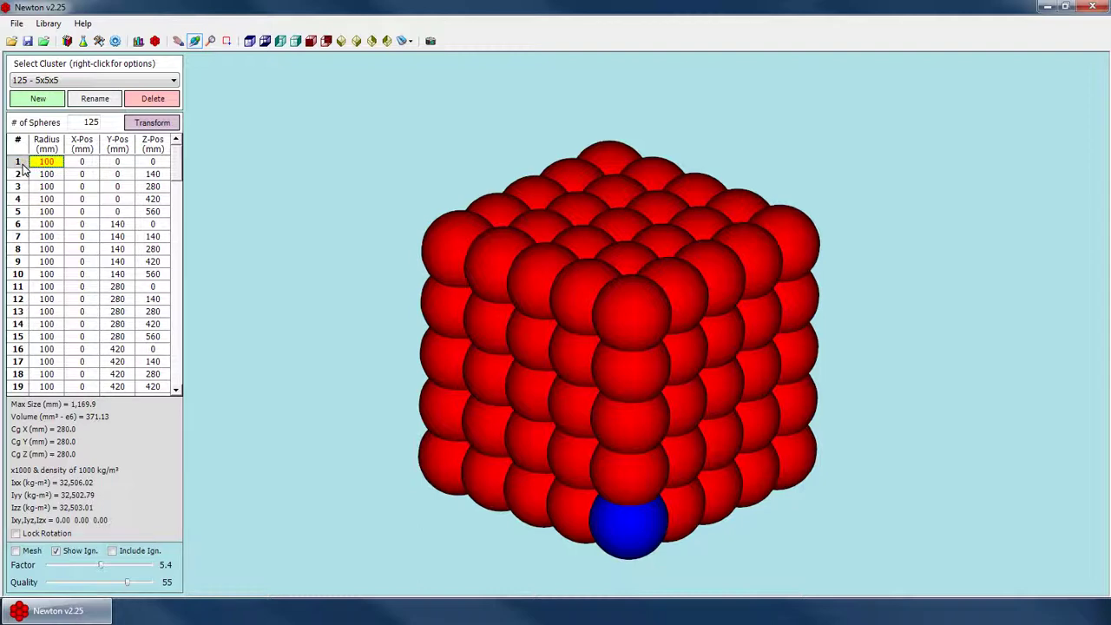
- Extend the ignored marking through spheres 2, 3 and 4 along the cluster's front vertical edge
key(Down)
key(Down)
key(Down)
key(Down)
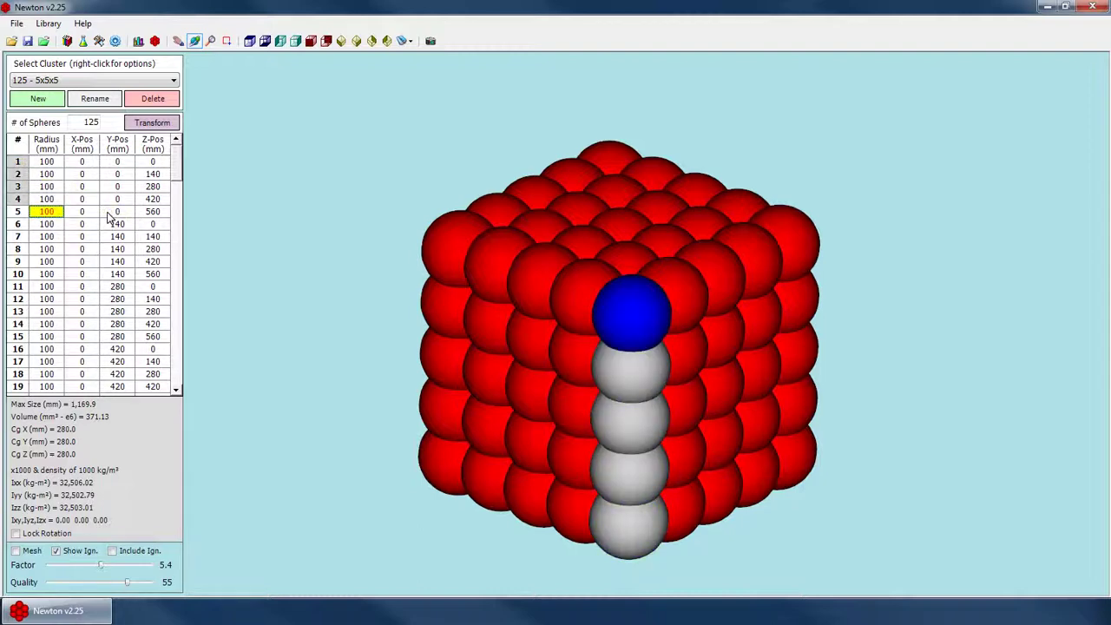
- Remove the ignored marking from spheres 1 to 4 on the front vertical edge
key(Up)
key(Up)
key(Up)
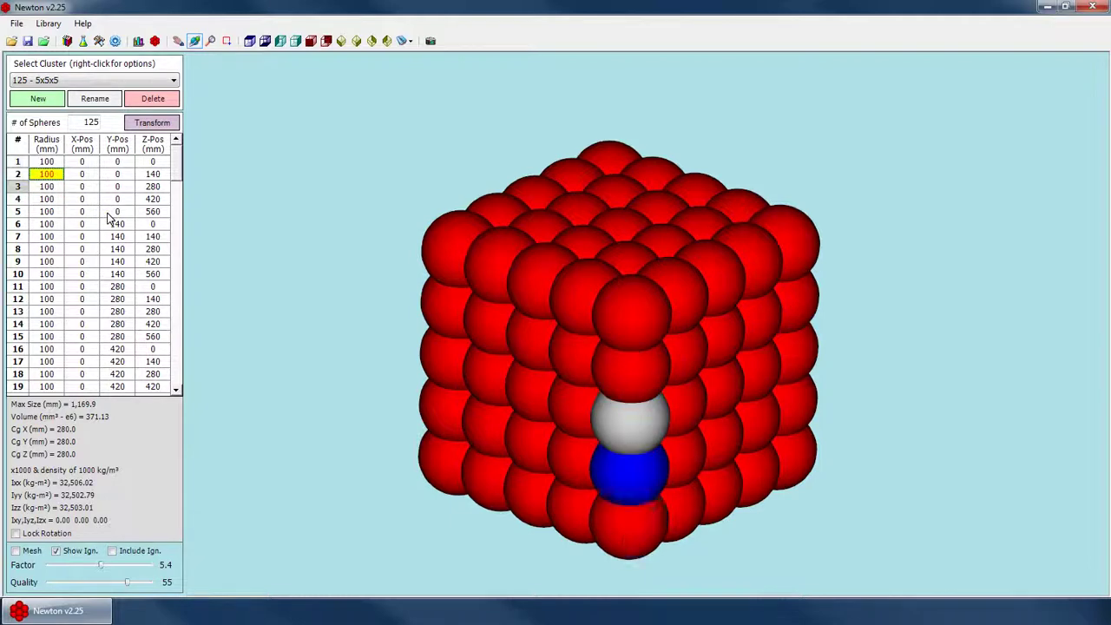
key(Down)
key(Down)
key(Up)
key(Up)
key(Up)
- Go through the spheres of the first outer face up to sphere 25, checking the position of each
key(Down)
key(Down)
key(Down)
key(Down)
key(Down)
key(Down)
key(Down)
key(Down)
key(Down)
key(Down)
key(Down)
key(Down)
key(Down)
key(Down)
key(Down)
key(Down)
key(Down)
key(Down)
key(Down)
key(Down)
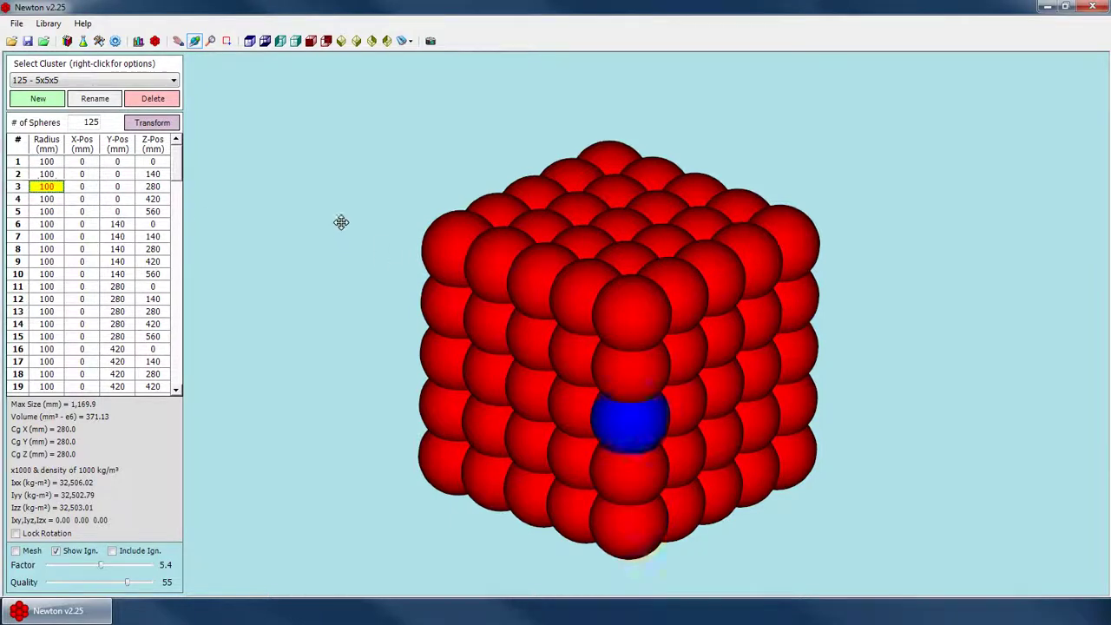
key(Down)
key(Down)
key(Down)
key(Down)
key(Down)
key(Down)
key(Down)
key(Down)
key(Down)
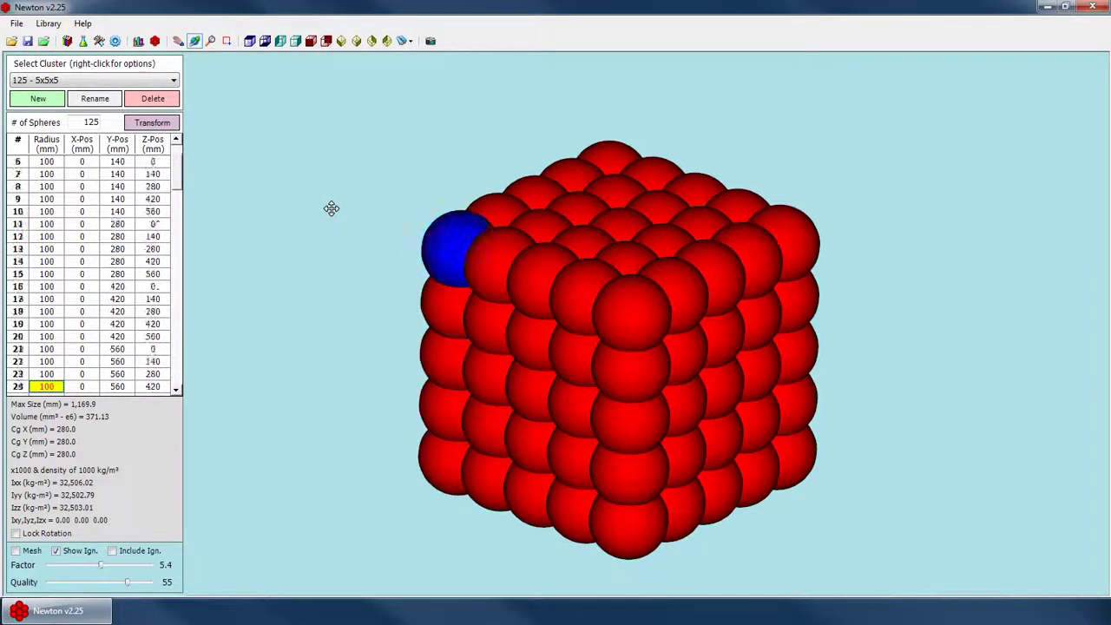
- Examine the cluster from below and check the spheres around number 31 to find where the interior ones begin
drag(638, 431, 633, 322)
key(Down)
key(Up)
key(Up)
key(Up)
key(Down)
key(Down)
key(Down)
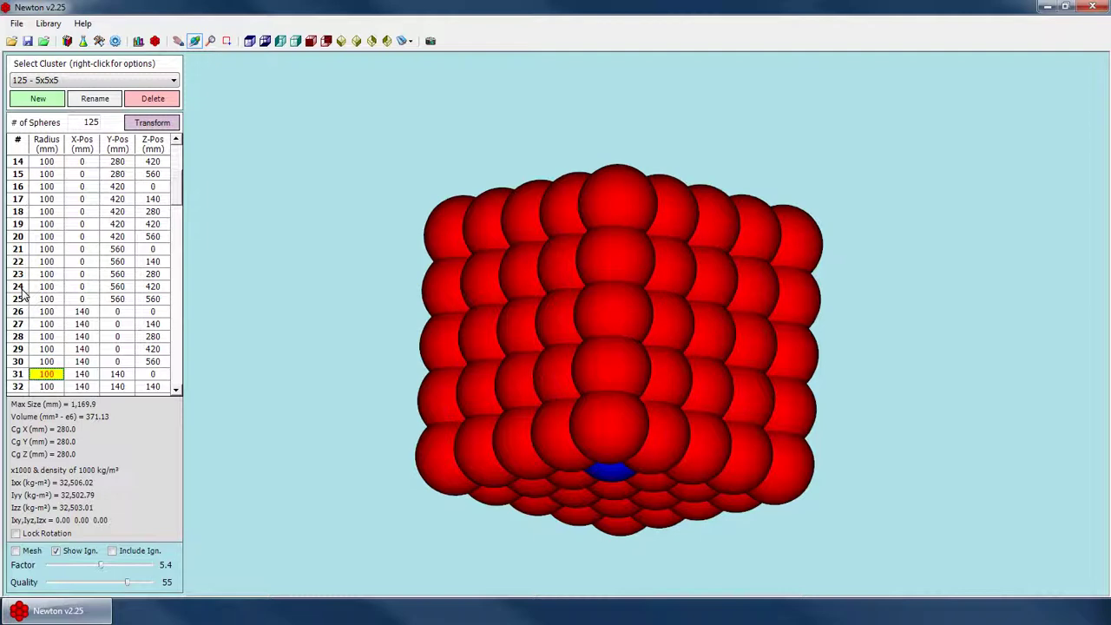
- Mark interior spheres 32, 33 and 34 to be ignored for the mesh
key(Down)
key(Down)
key(Down)
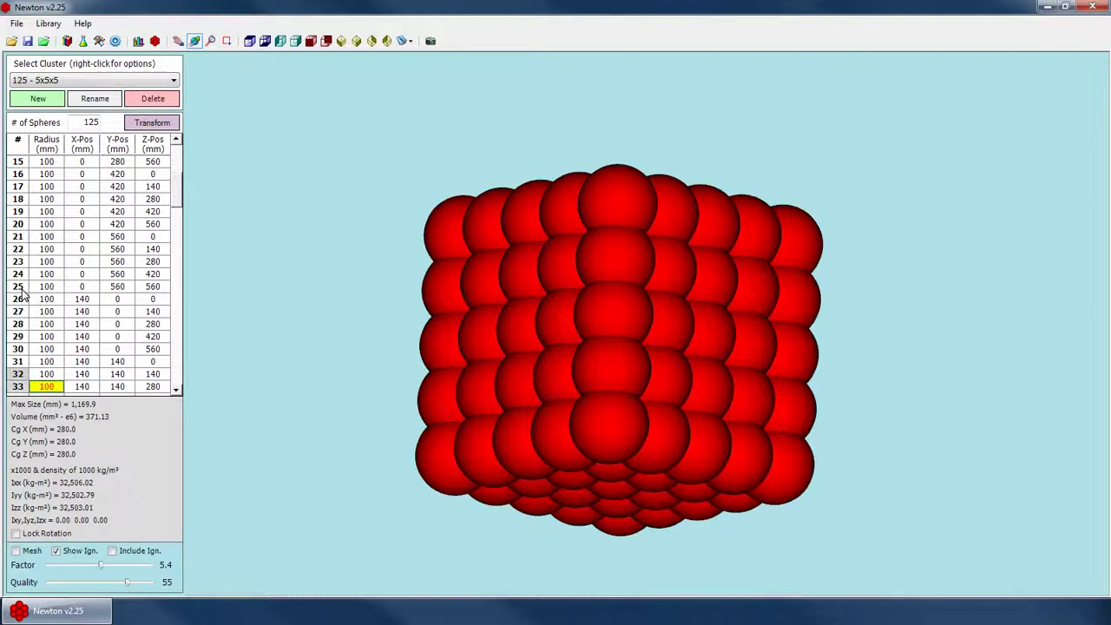
key(Down)
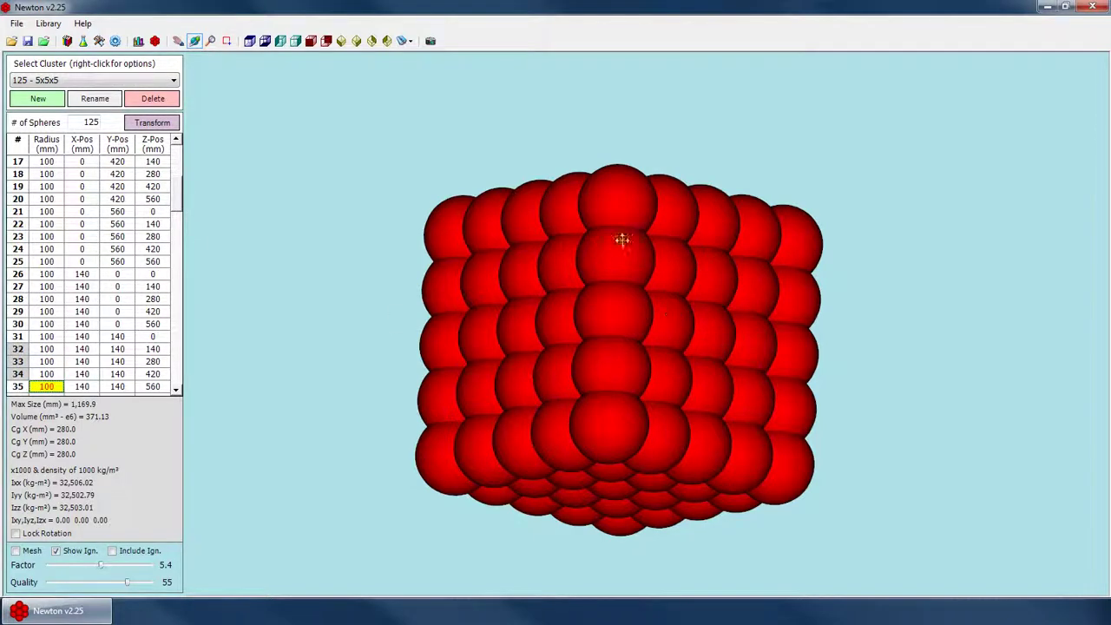
- Check the positions of spheres 35 and 36, and mark interior spheres 37 to 39 and 42 to 44 as ignored
drag(628, 261, 602, 433)
click(33, 384)
drag(580, 375, 548, 199)
click(47, 392)
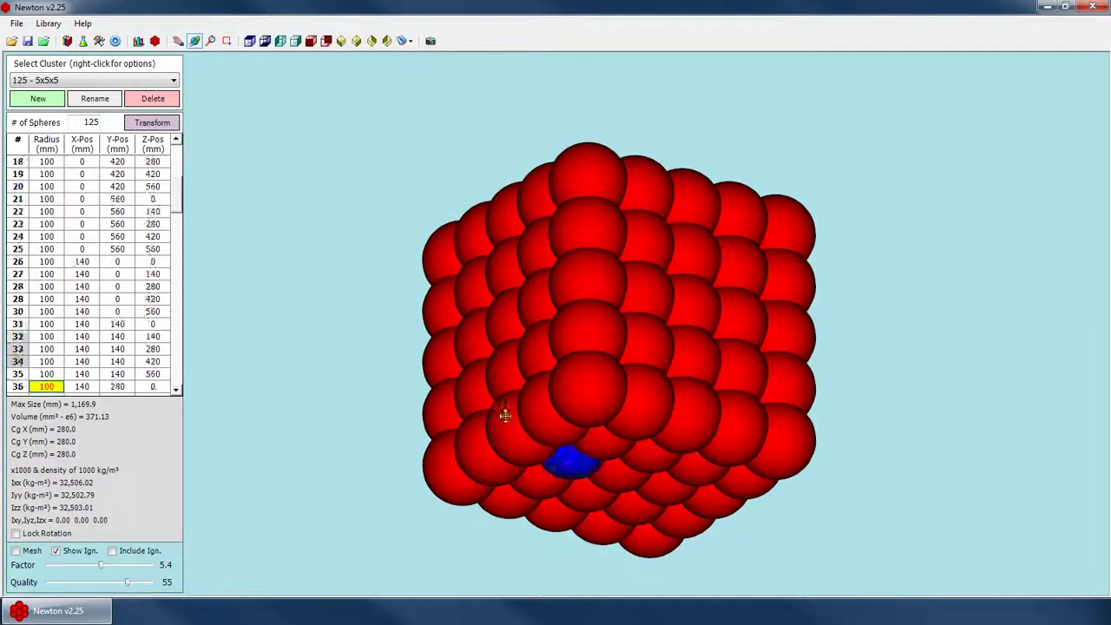
key(Down)
key(Down)
key(Down)
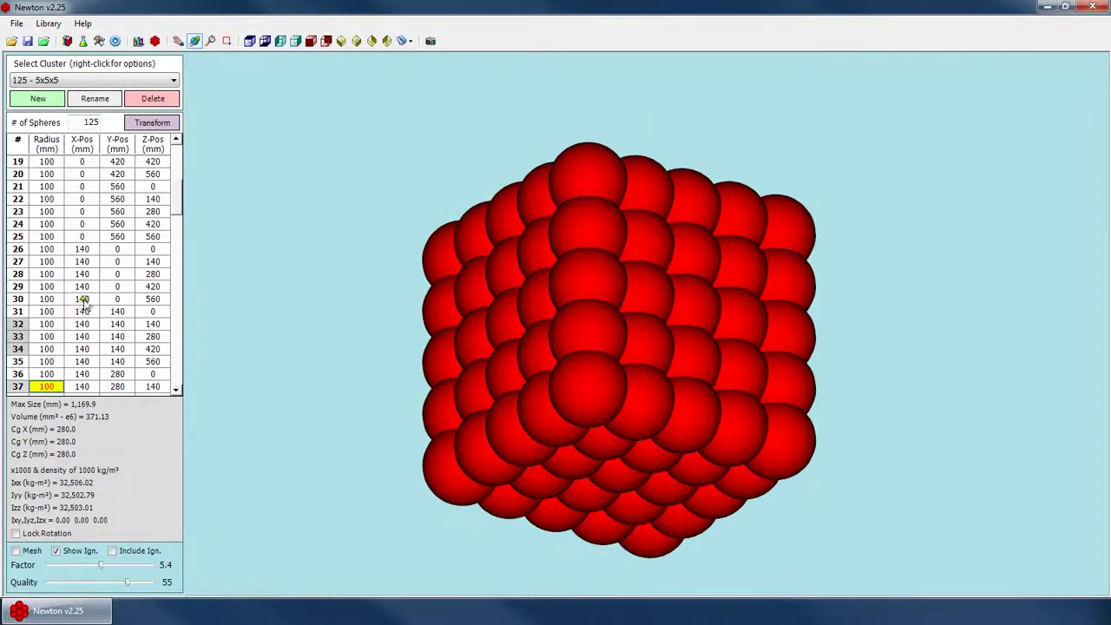
drag(533, 239, 606, 185)
key(Down)
key(Down)
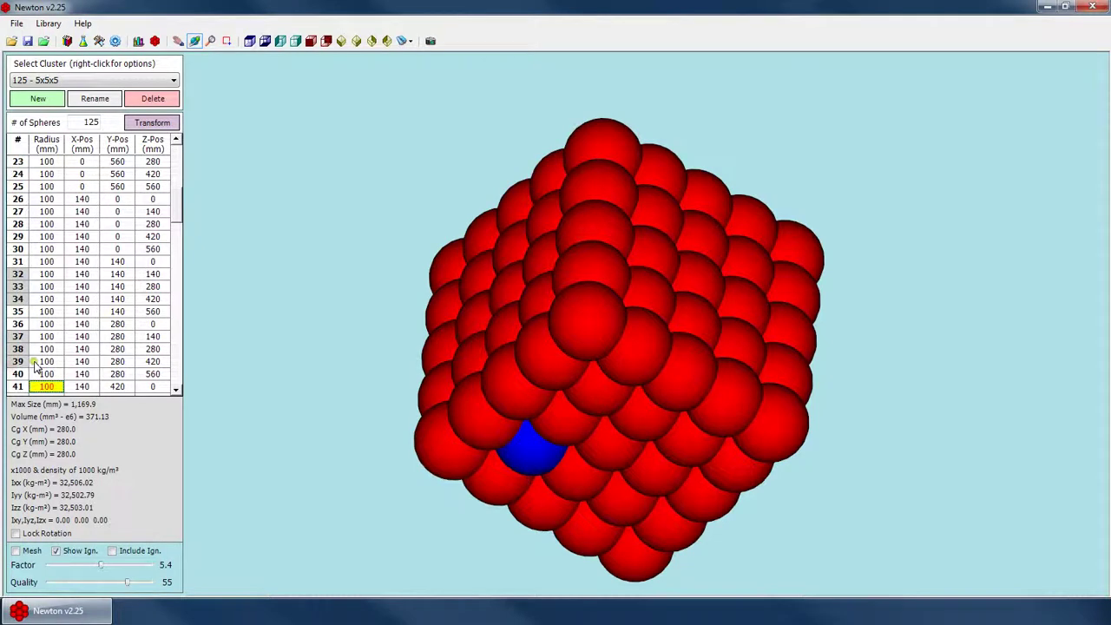
key(Down)
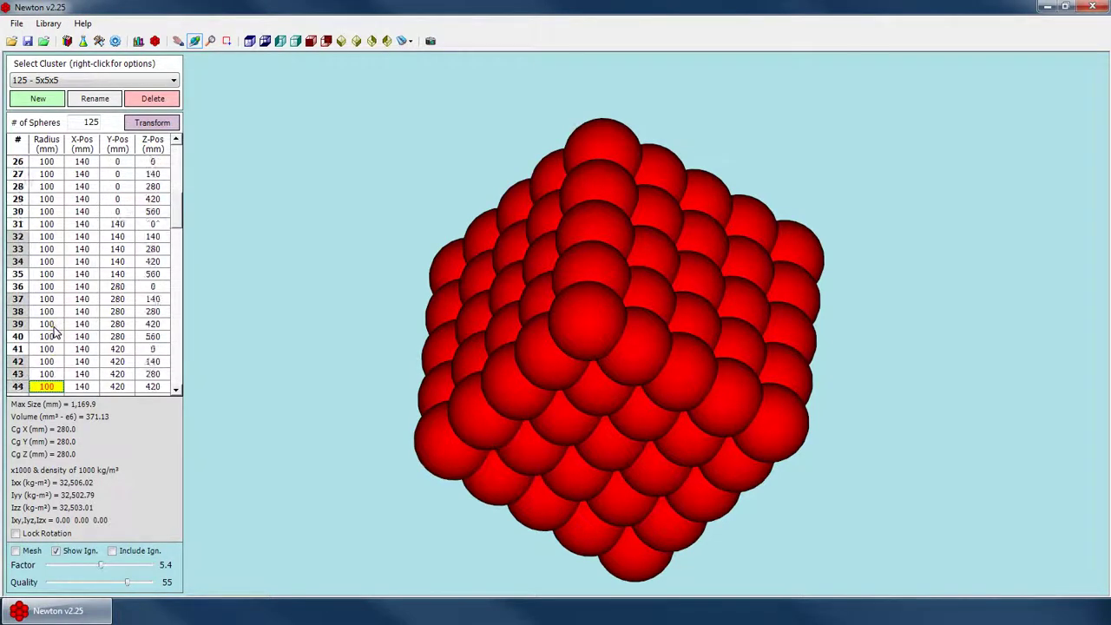
- Skip the outer spheres that follow and mark interior spheres 57, 58 and 59 as ignored for the mesh
key(Down)
key(Down)
key(Down)
key(Down)
key(Down)
key(Down)
key(Down)
key(Down)
key(Down)
key(Down)
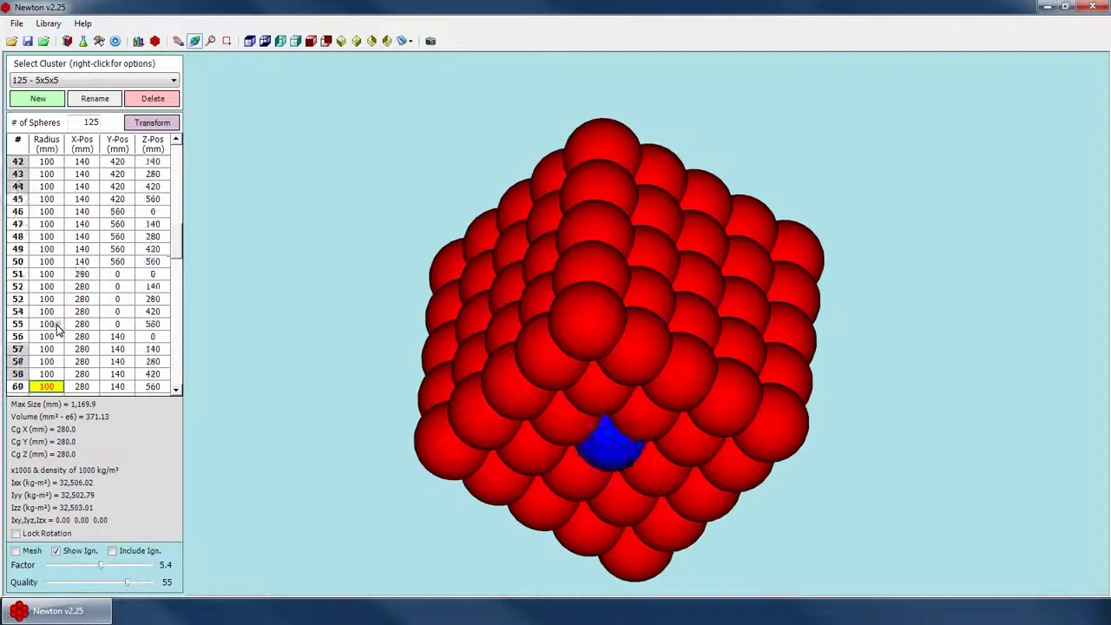
- Mark interior spheres 62, 63 and 64 as ignored for the mesh and advance to sphere 66
key(Down)
key(Down)
key(Down)
key(Down)
key(Down)
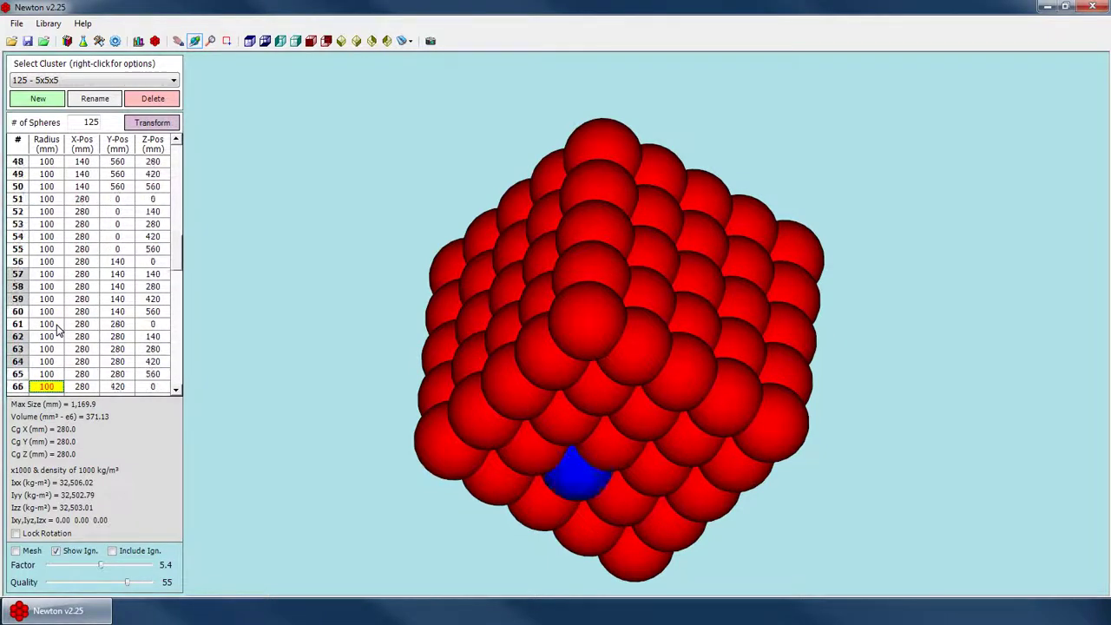
- Mark interior spheres 82 to 84, 87 to 89 and 92 to 94 as ignored for the mesh
key(Down)
key(Down)
key(Down)
key(Down)
key(Down)
key(Down)
key(Down)
key(Down)
key(Down)
key(Down)
key(Down)
key(Down)
key(Down)
key(Down)
key(Down)
key(Down)
key(Down)
key(Down)
key(Down)
key(Down)
key(Down)
key(Down)
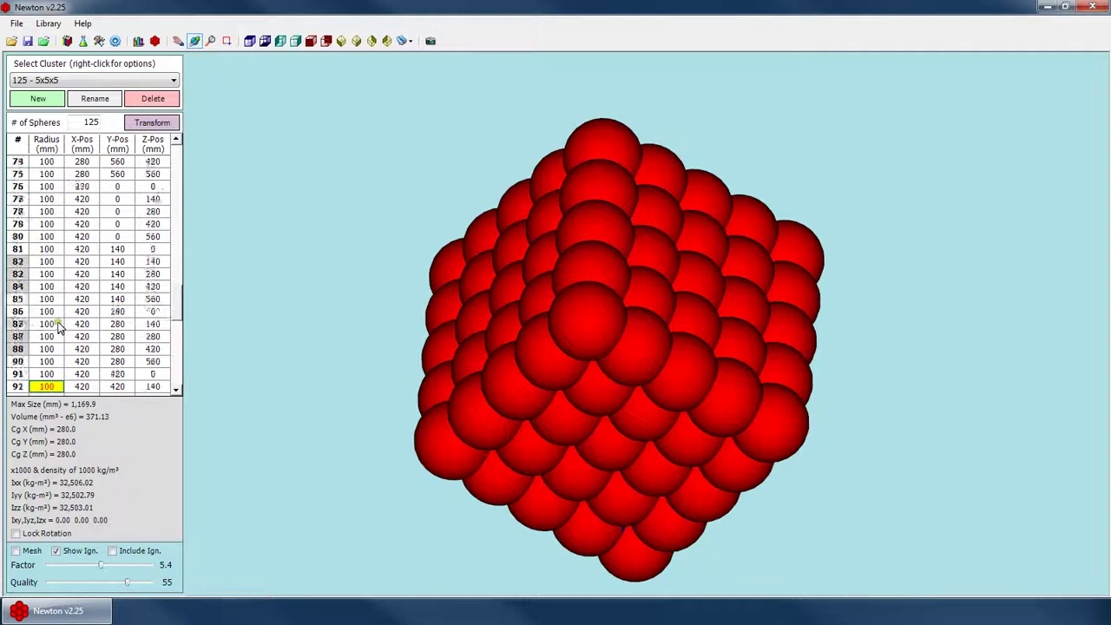
key(Down)
key(Down)
key(Down)
- Inspect the cluster's interior in wireframe display from several angles, and restore the solid sphere display
drag(543, 302, 613, 352)
right_click(623, 354)
click(736, 513)
scroll(710, 349, up, 4)
drag(710, 349, 639, 413)
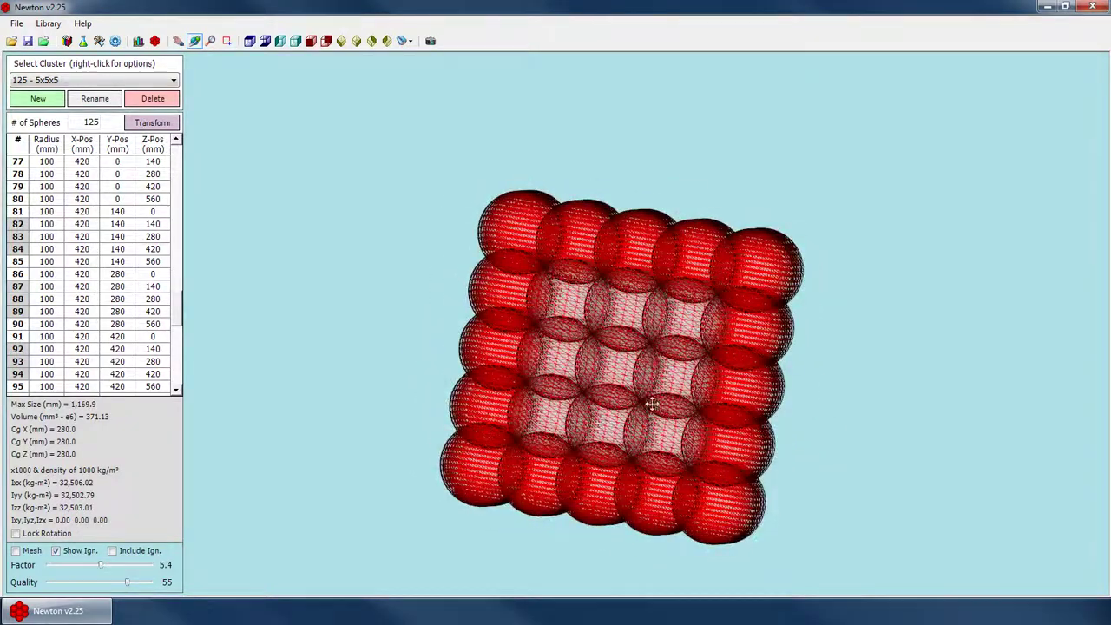
drag(726, 359, 583, 333)
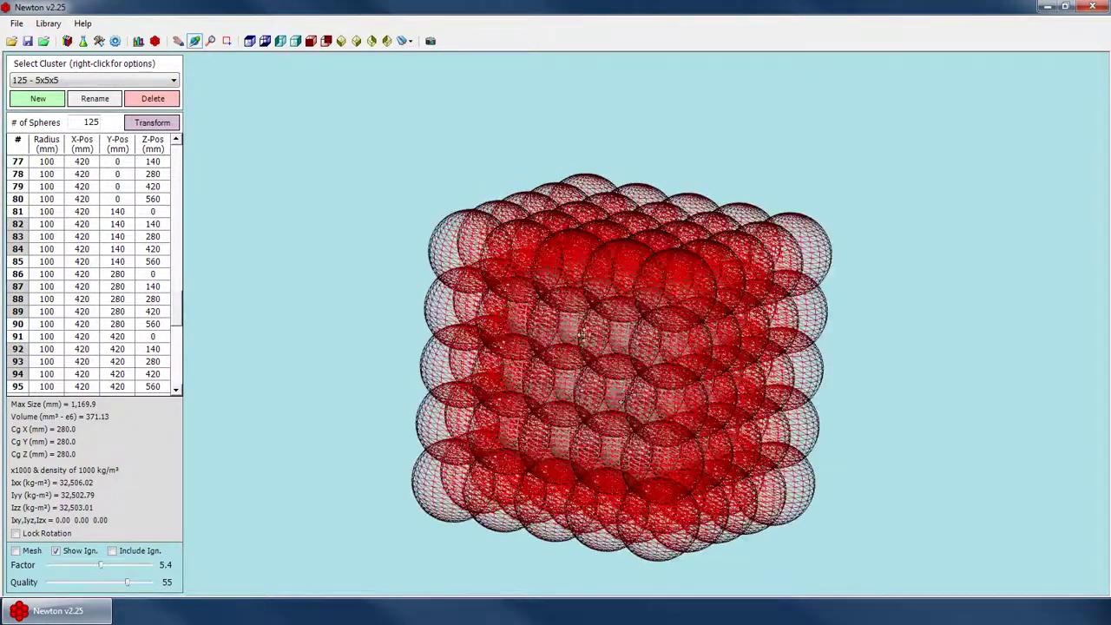
right_click(587, 244)
click(649, 387)
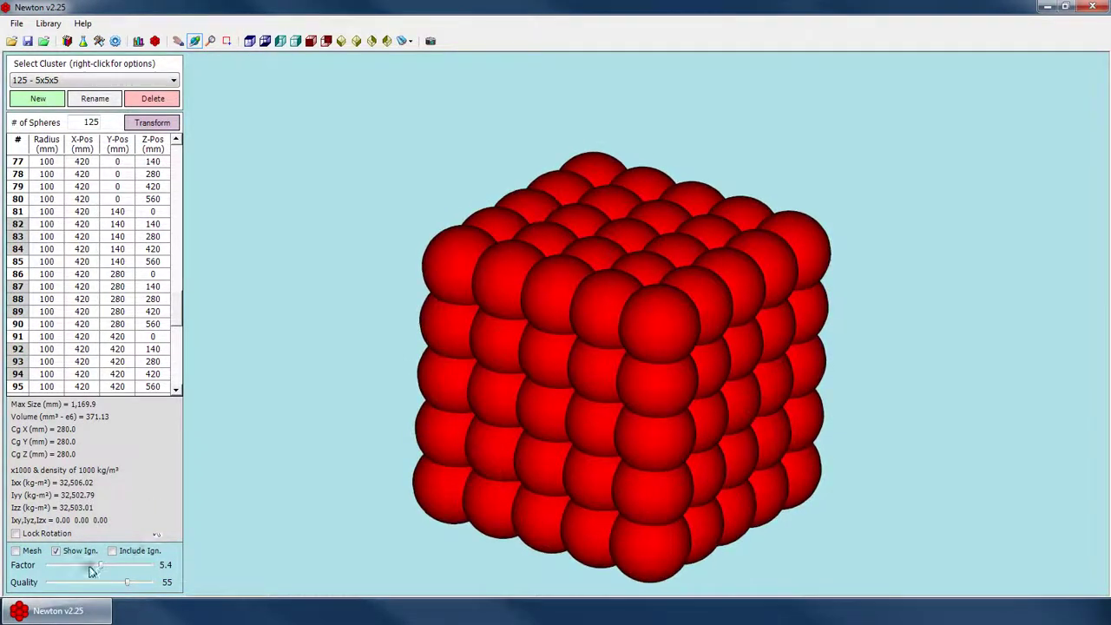
- Display the 5x5x5 cluster as a mesh and raise the mesh factor to 7.4
click(28, 552)
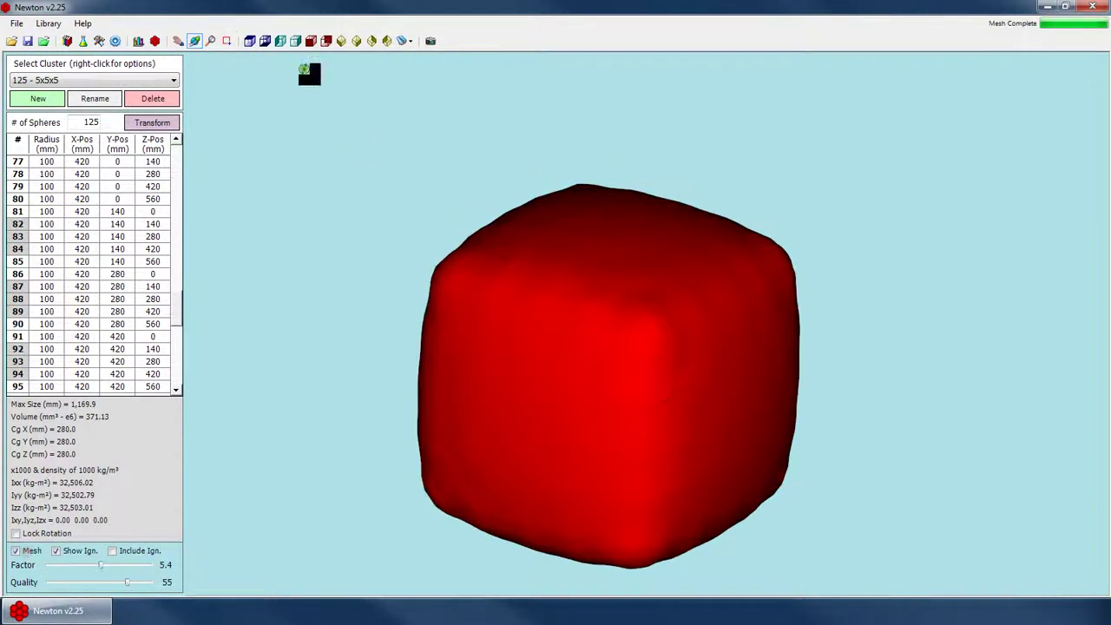
click(296, 41)
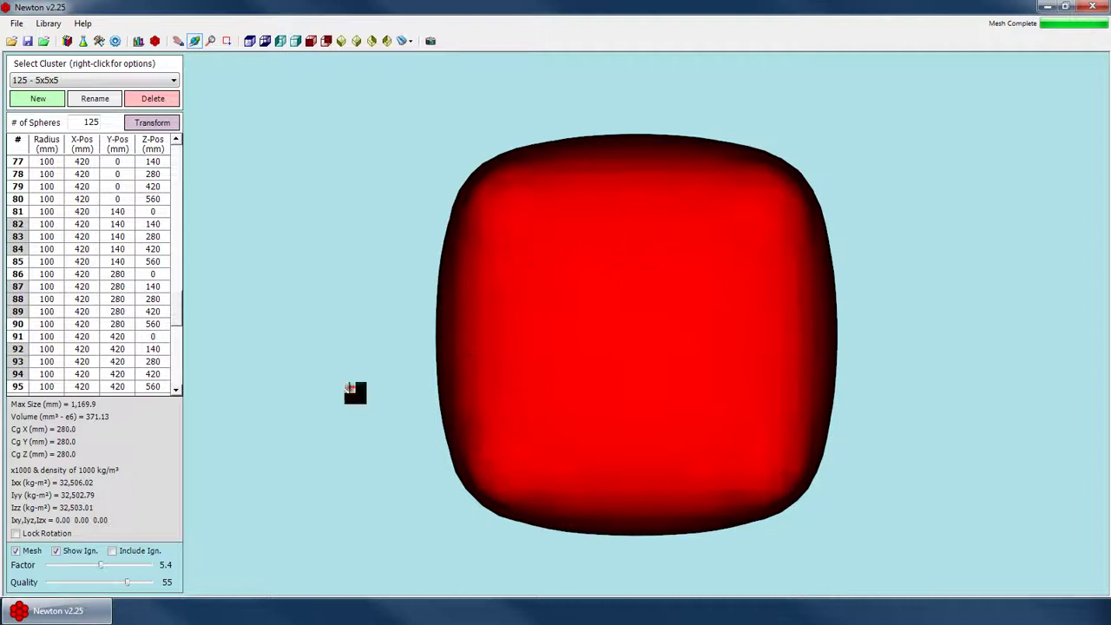
click(135, 566)
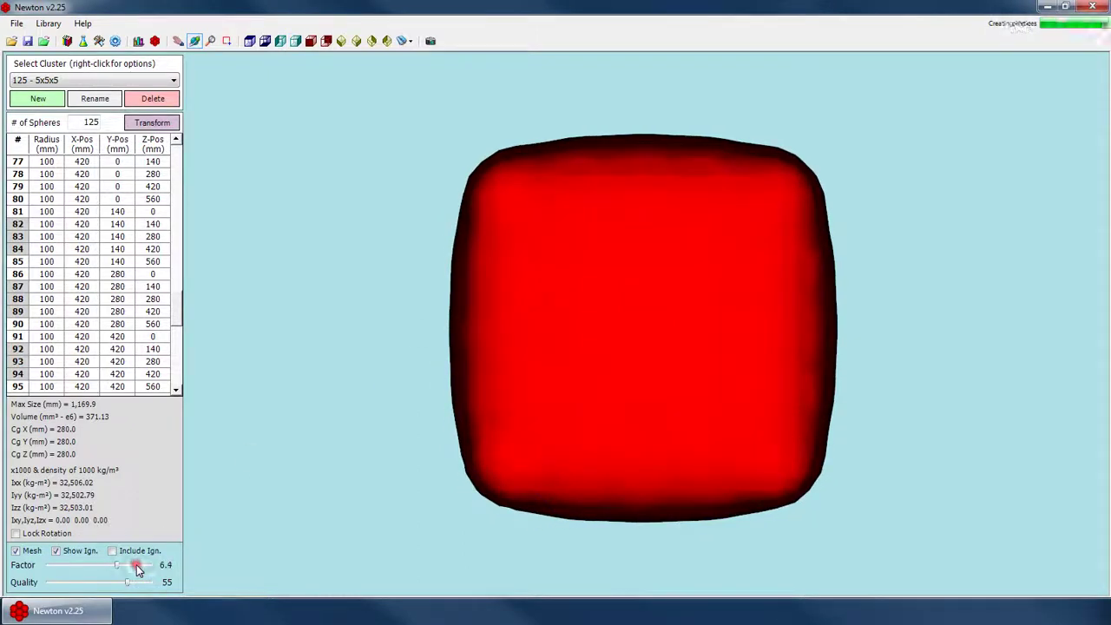
click(136, 566)
click(136, 566)
drag(649, 206, 654, 254)
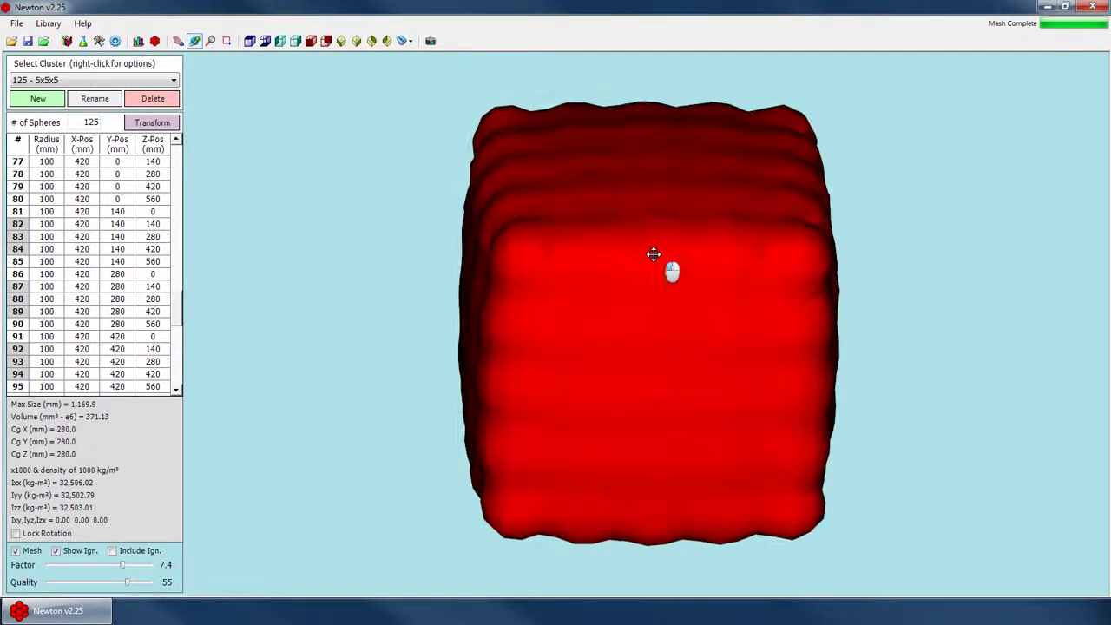
- Raise the mesh factor to 8.4 and the mesh quality to 60
click(144, 566)
click(142, 566)
drag(550, 397, 821, 338)
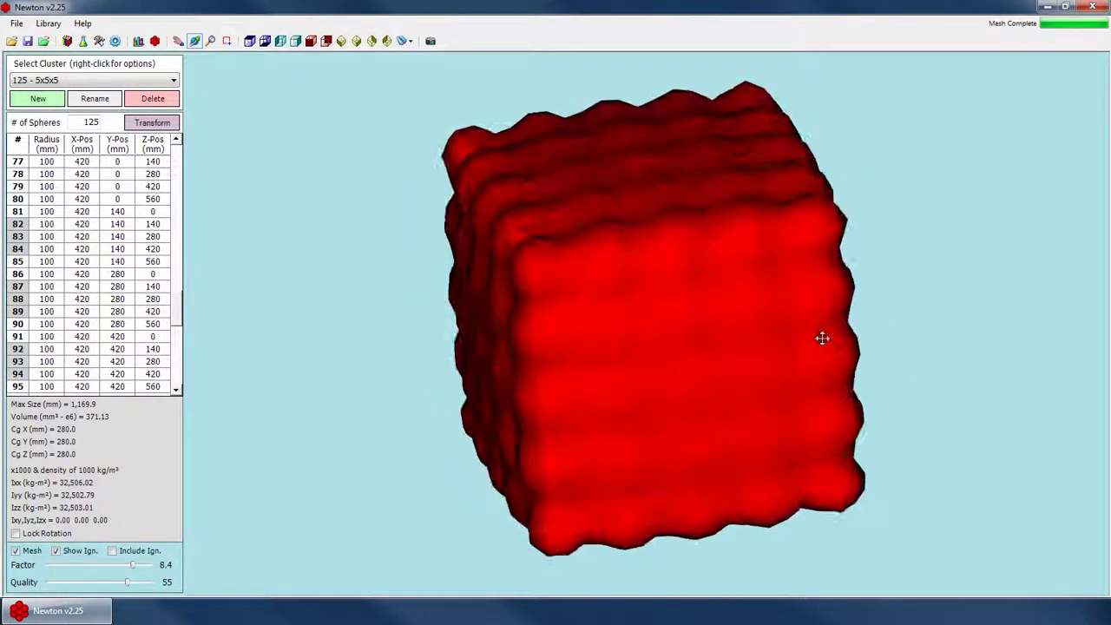
click(139, 583)
drag(557, 273, 581, 293)
- Compare the meshed cluster with its plain spheres and lower the mesh factor to 7.9
click(17, 551)
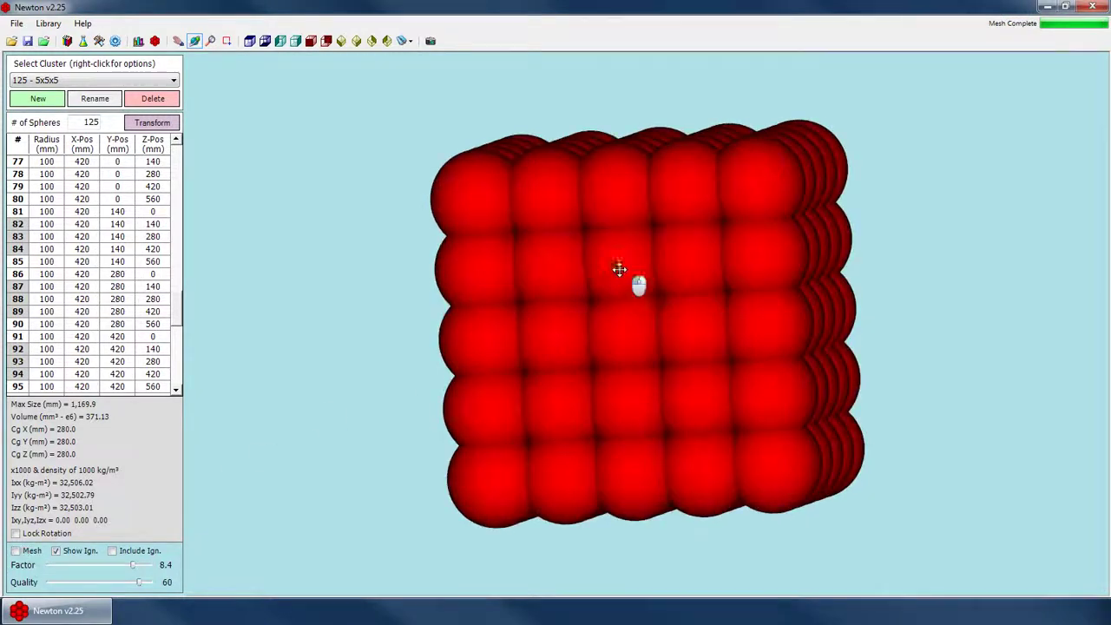
click(31, 552)
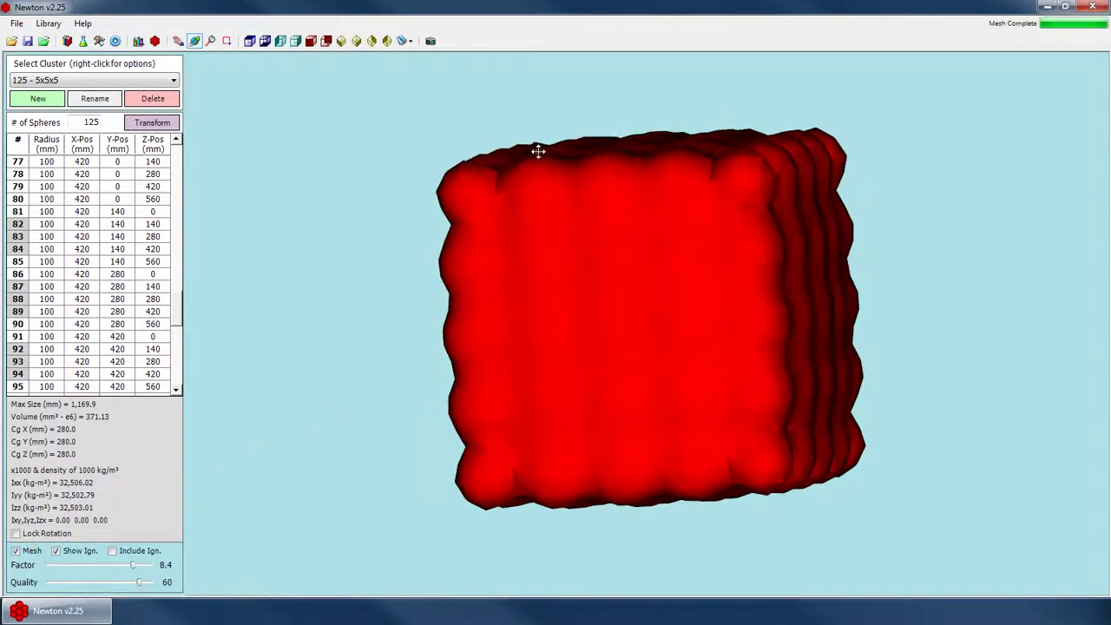
click(28, 550)
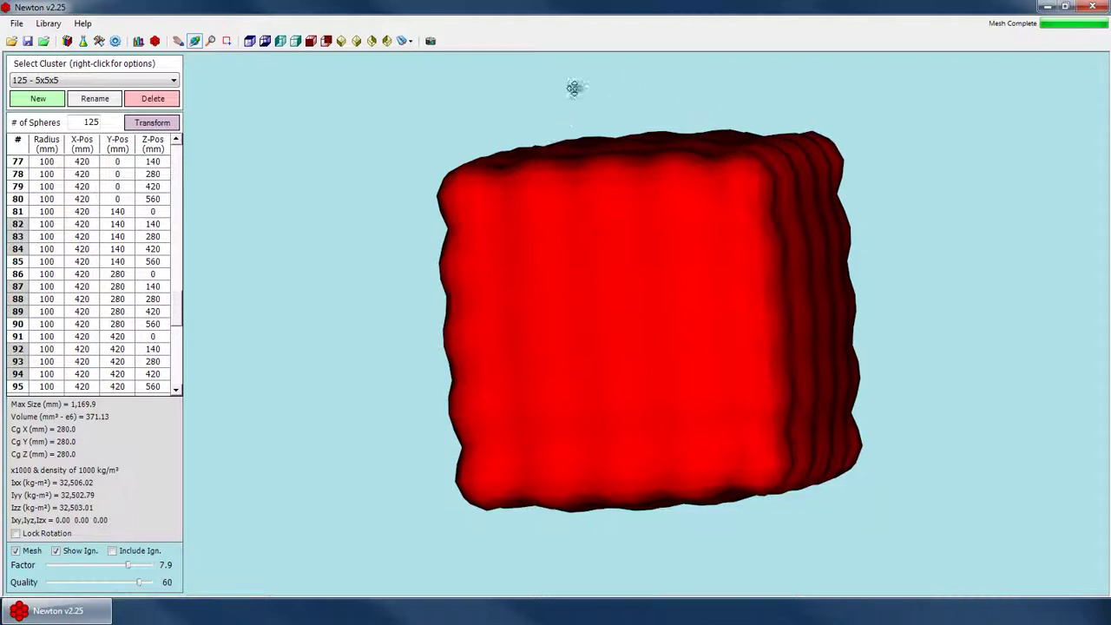
drag(863, 306, 864, 286)
drag(819, 335, 798, 315)
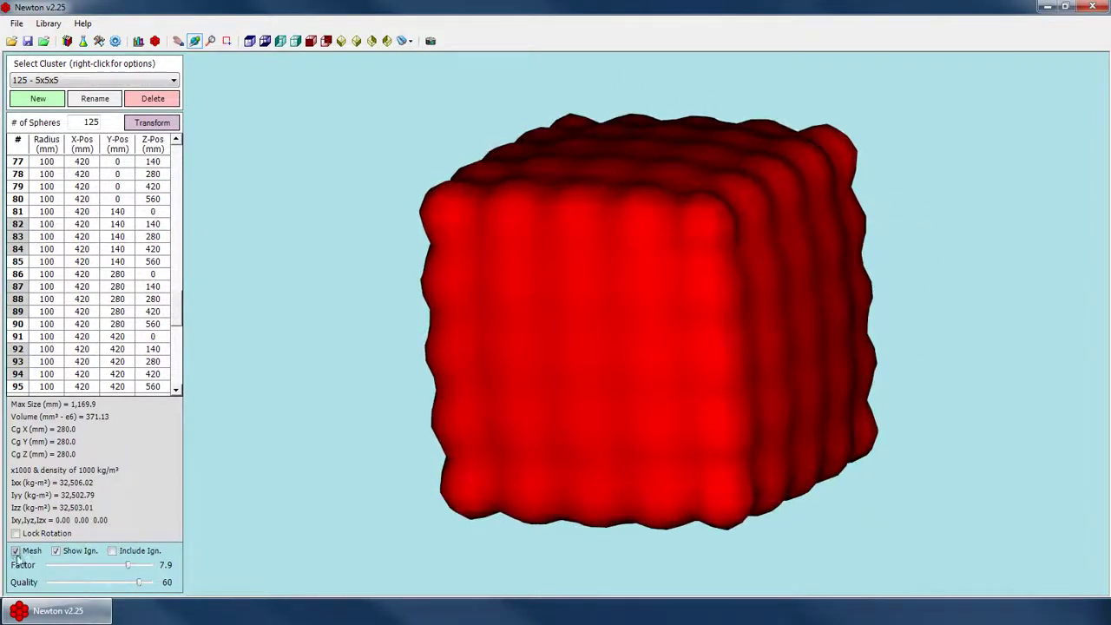
- Alternate between sphere and mesh display to compare the cluster's shape from several angles
click(17, 550)
click(31, 552)
drag(483, 367, 734, 280)
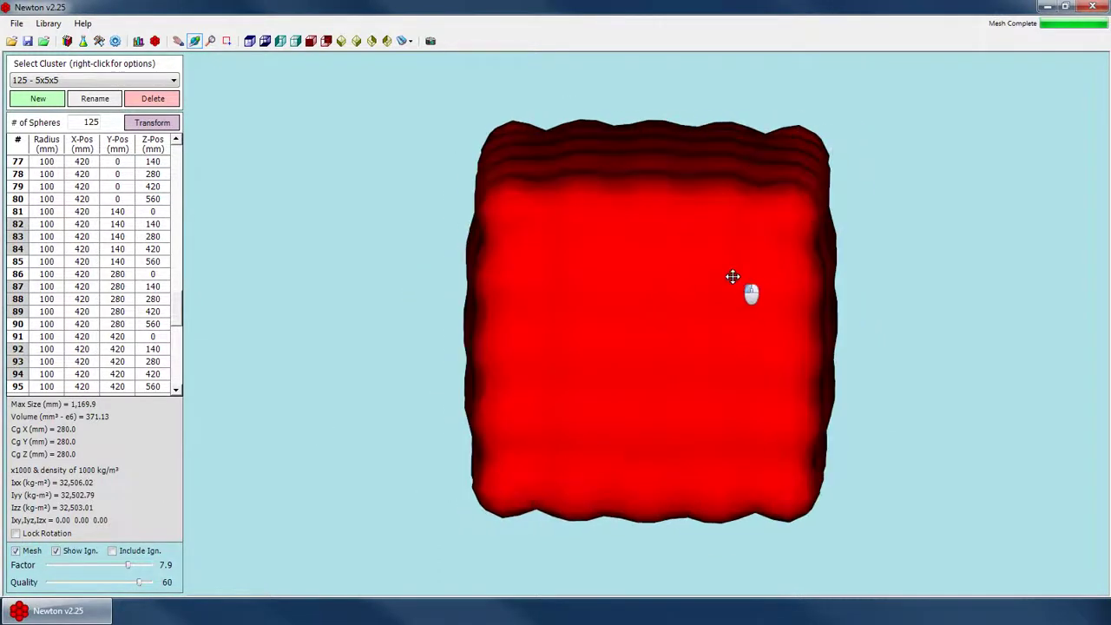
click(16, 550)
drag(478, 267, 519, 347)
click(17, 550)
drag(627, 231, 550, 198)
- Lower the mesh factor to 7.4 and return the cluster to sphere display
click(103, 565)
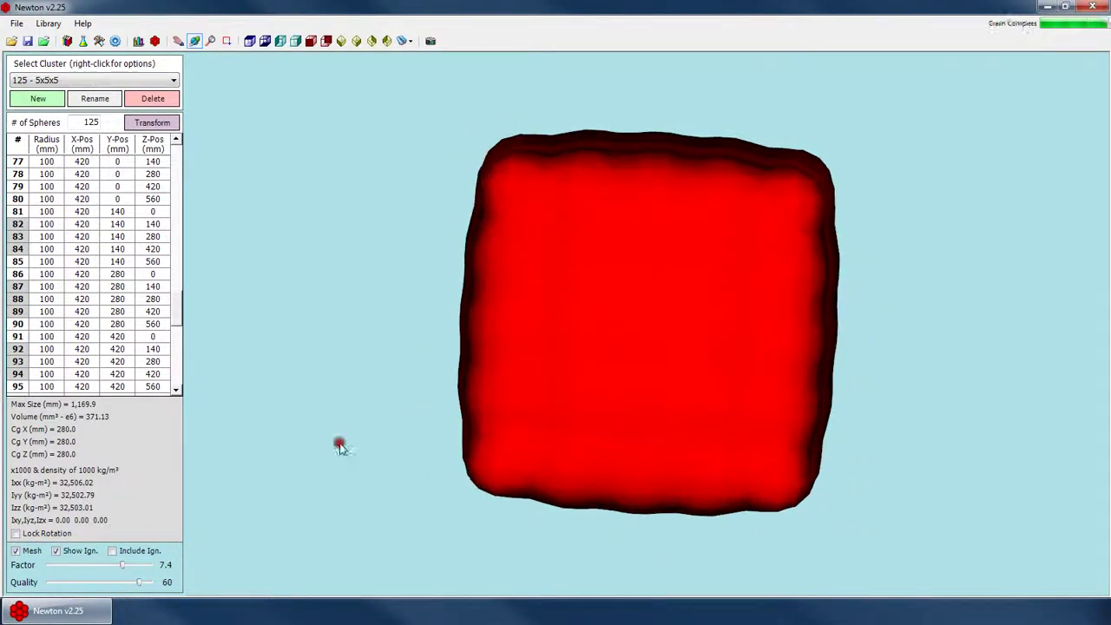
drag(719, 300, 768, 314)
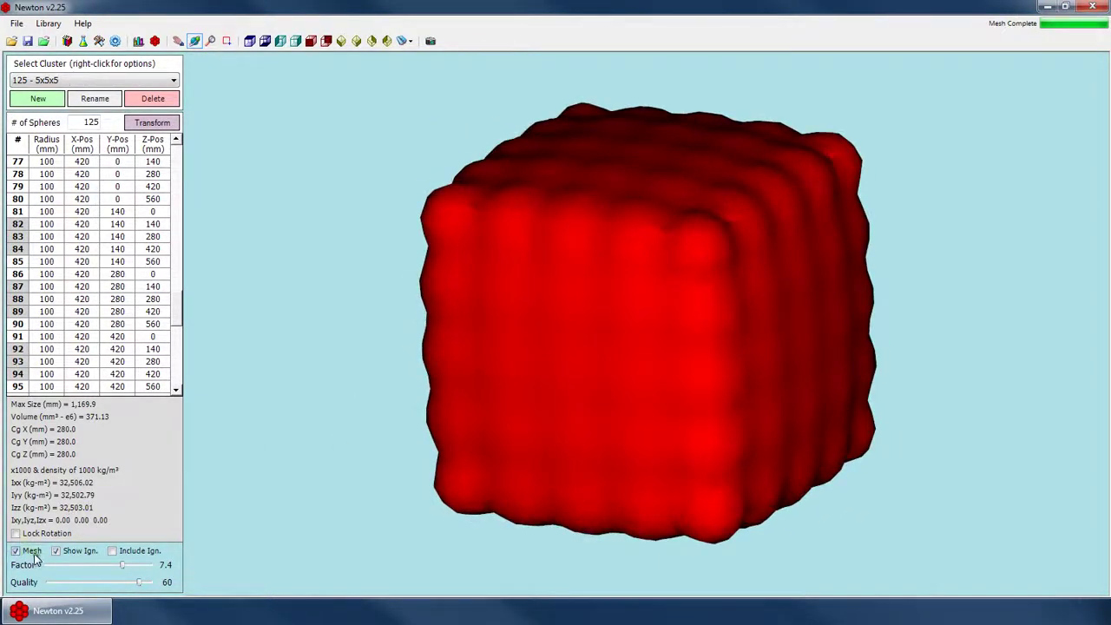
click(16, 551)
drag(656, 189, 663, 202)
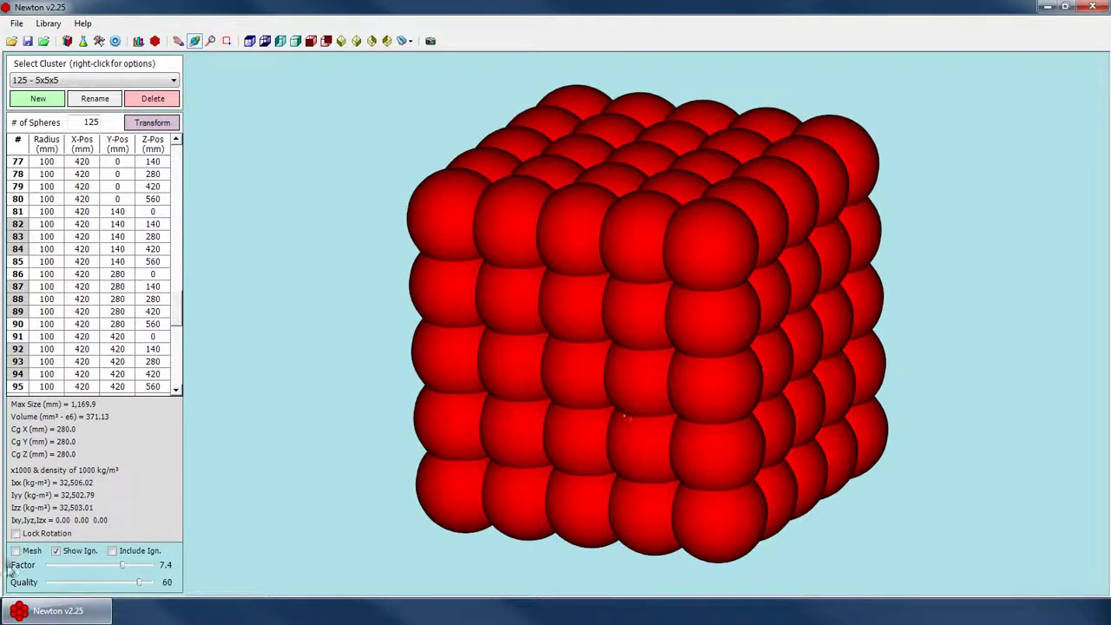
drag(545, 311, 526, 288)
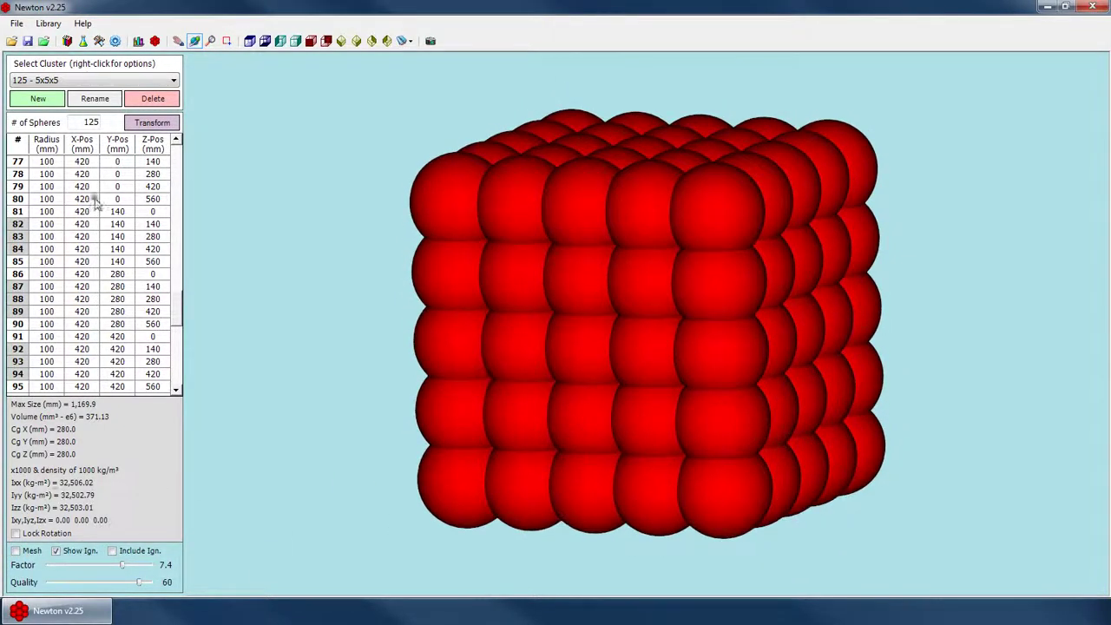
- Go back to the start of the sphere list and step through it to locate the inner spheres of that outer face
drag(180, 311, 183, 158)
click(50, 212)
key(Up)
key(Up)
key(Up)
key(Up)
drag(593, 317, 551, 321)
click(12, 199)
key(Down)
key(Down)
key(Down)
key(Down)
key(Down)
key(Down)
key(Down)
key(Down)
key(Up)
key(Up)
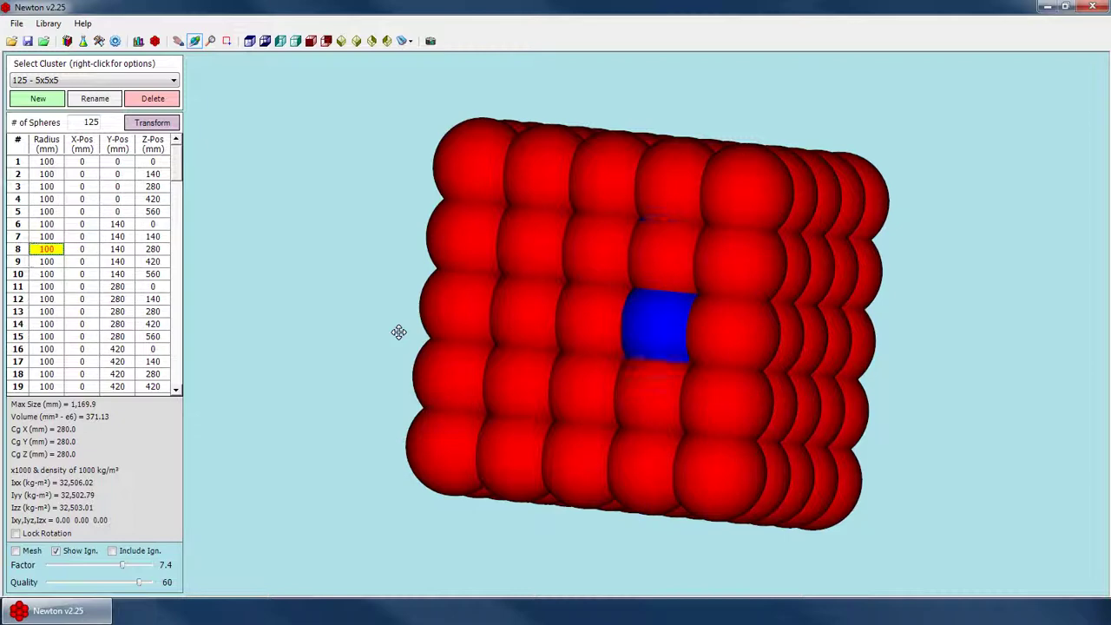
- Mark outer-face spheres 7, 9, 13, 17 and 19 as ignored for the mesh
key(space)
key(Down)
key(Down)
key(space)
key(Down)
key(Down)
key(Down)
key(space)
key(Down)
key(Down)
key(Down)
key(space)
key(Down)
key(Up)
key(Up)
- Mesh the cluster again and lower the mesh factor to 5.4
click(25, 552)
drag(602, 493, 662, 224)
scroll(711, 142, up, 3)
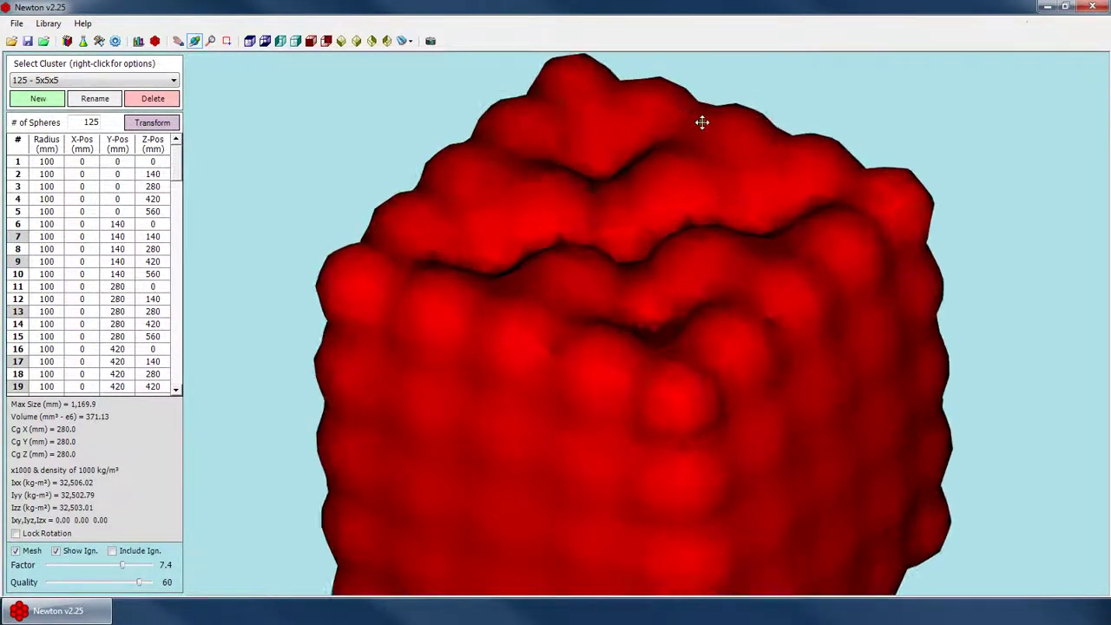
click(94, 566)
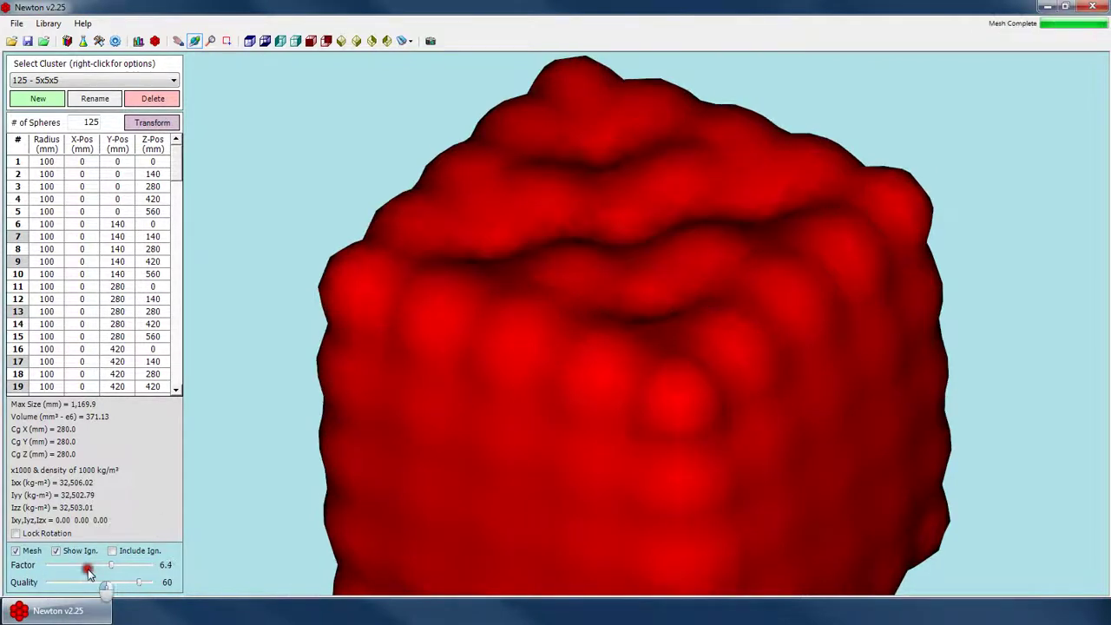
click(72, 569)
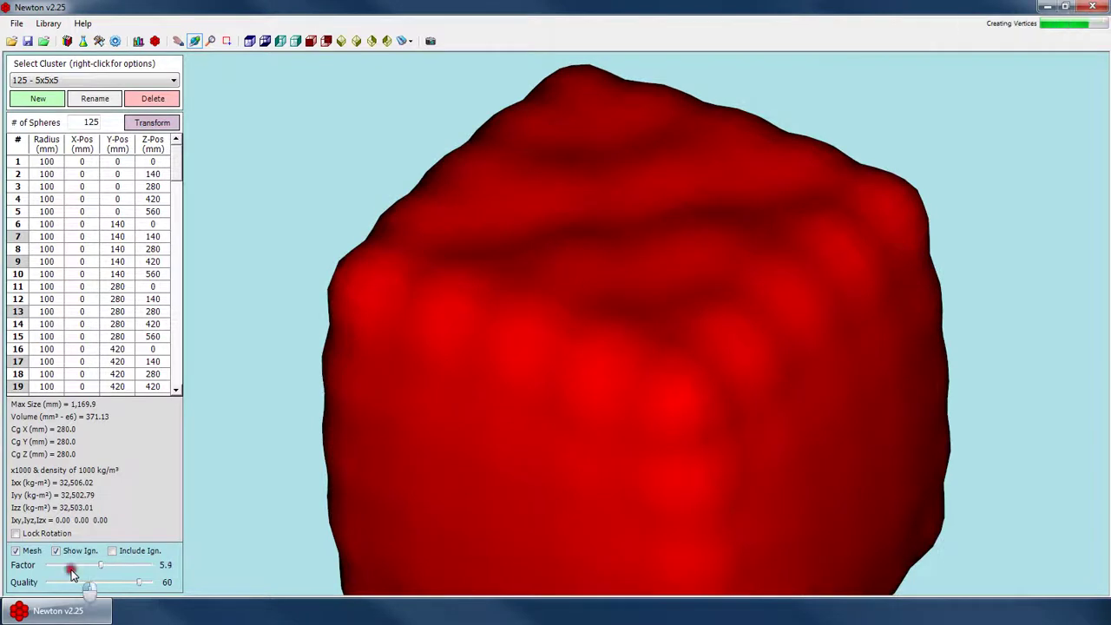
- Examine the meshed face containing the ignored spheres up close and from several angles
drag(719, 380, 700, 354)
scroll(699, 354, up, 3)
drag(698, 65, 748, 229)
scroll(625, 335, down, 8)
scroll(561, 110, up, 3)
scroll(628, 573, down, 2)
scroll(729, 429, up, 4)
drag(564, 425, 534, 352)
- Switch the mesh off and on repeatedly to compare the face's outline with its ignored spheres
click(28, 550)
click(28, 551)
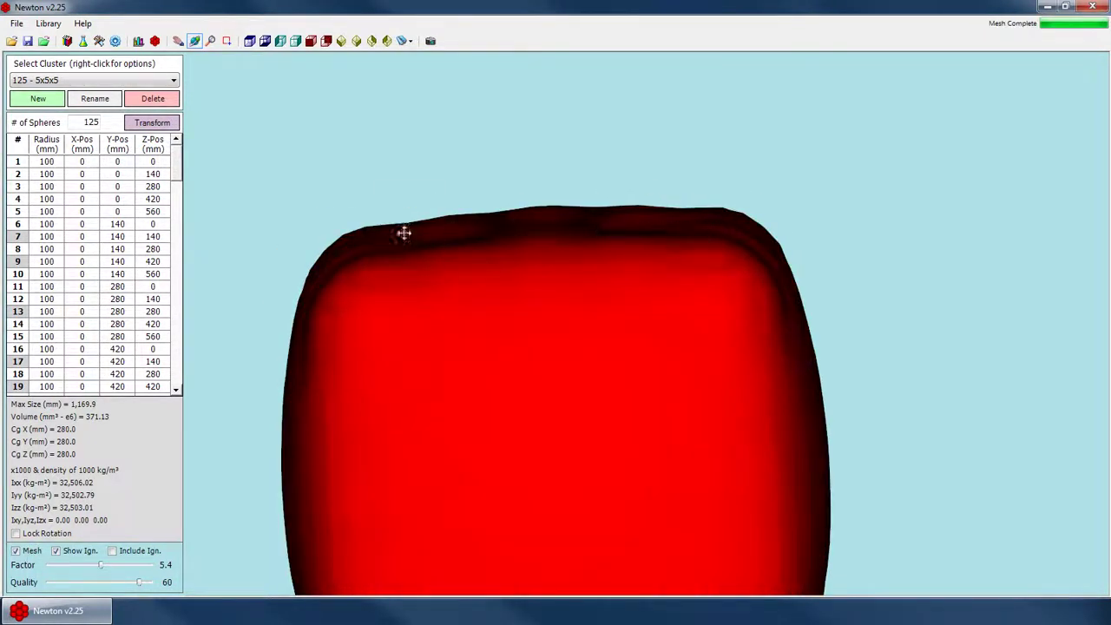
click(27, 550)
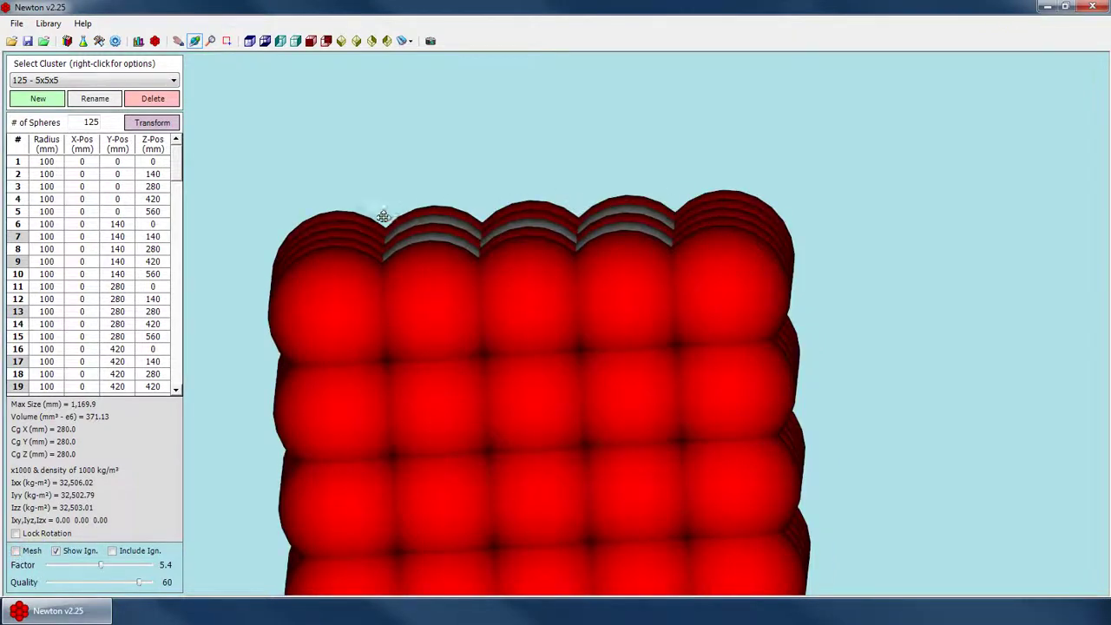
click(24, 553)
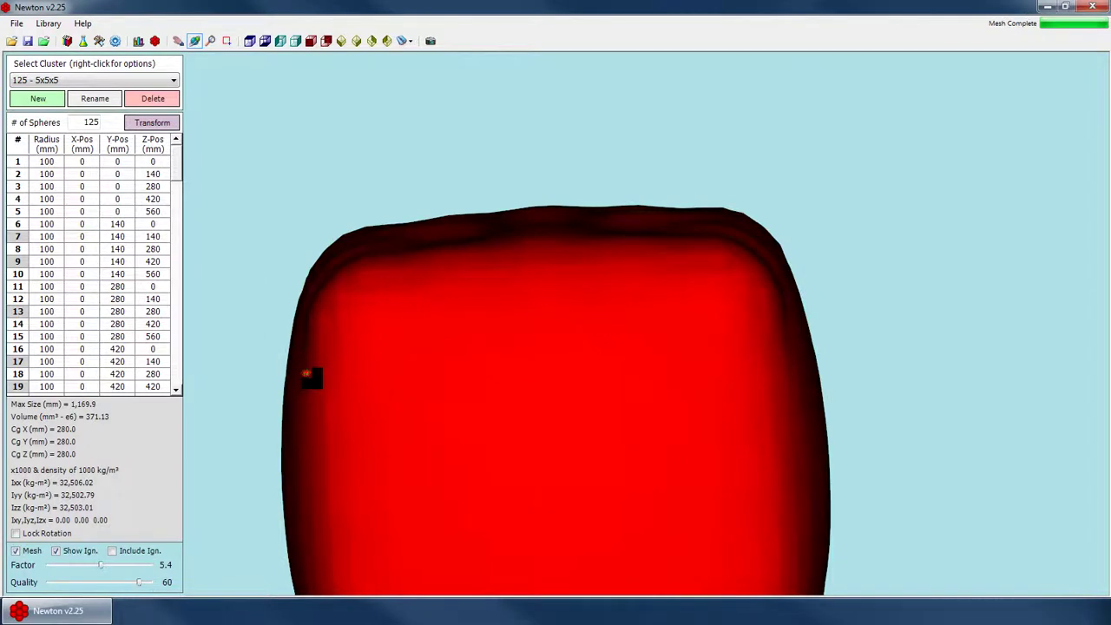
click(26, 551)
drag(385, 396, 482, 296)
click(32, 549)
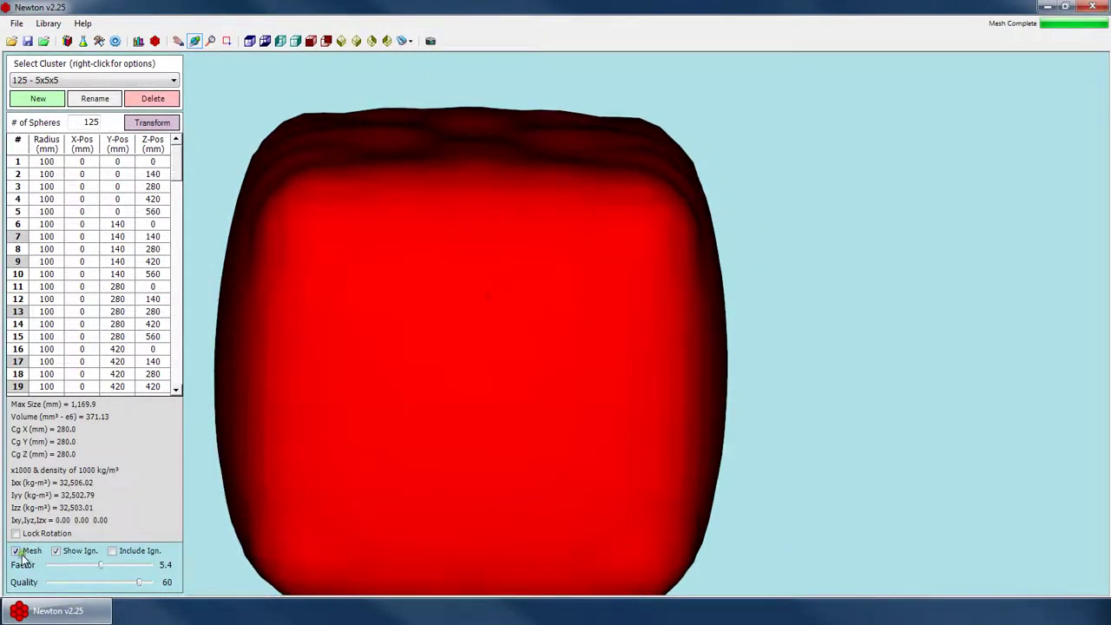
- Return to sphere display and examine the pattern of ignored spheres across the whole outer face
click(24, 555)
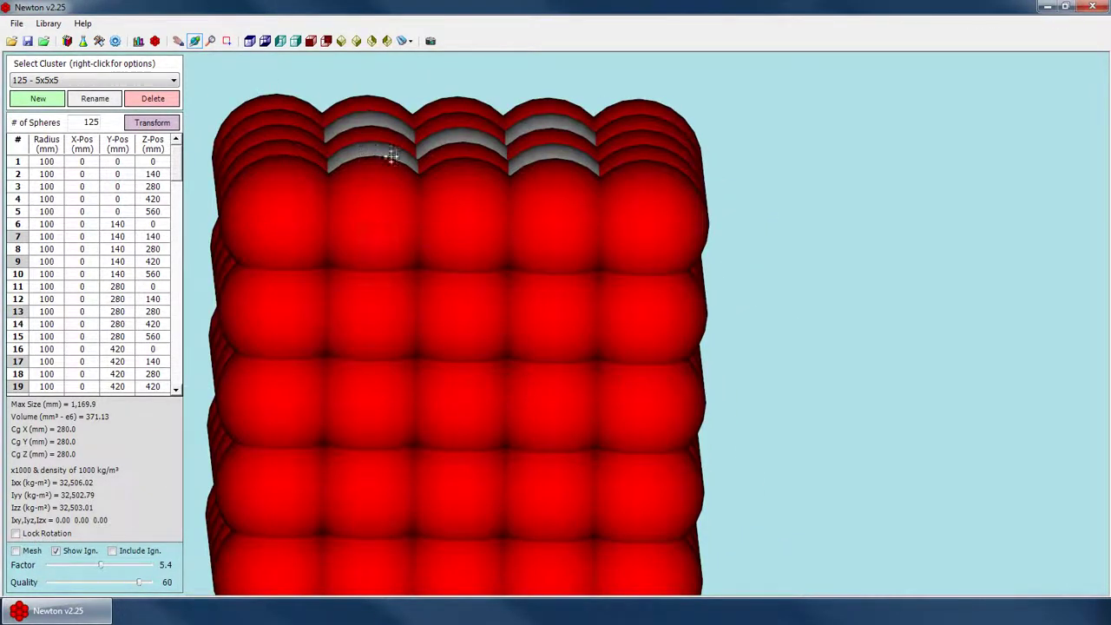
scroll(613, 295, down, 5)
drag(612, 295, 481, 301)
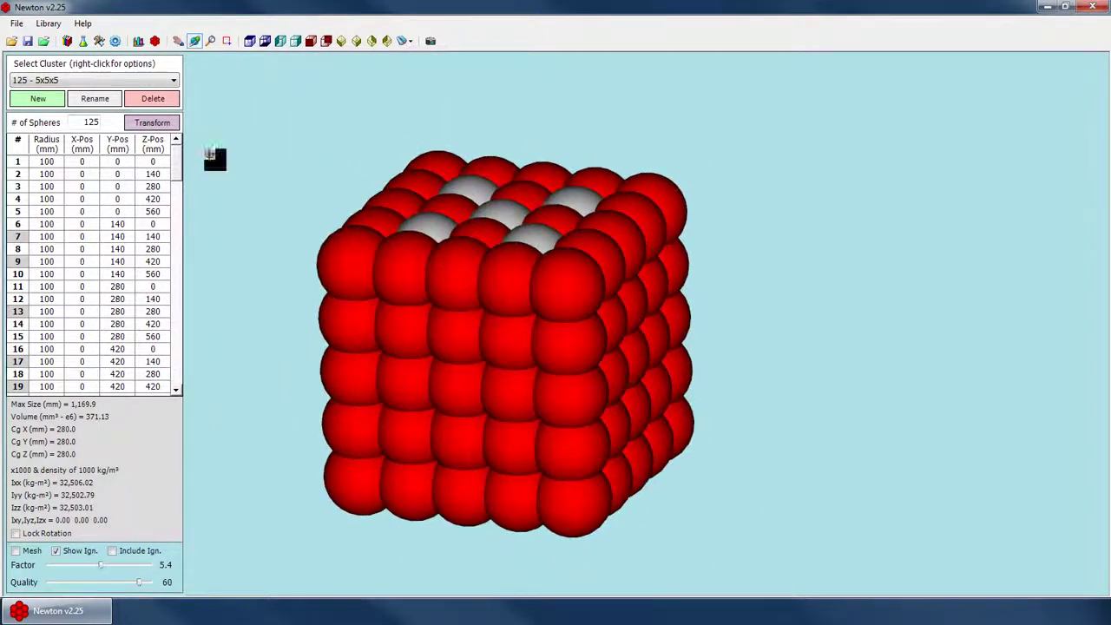
- Load the Lump 168 cluster and display it as a mesh
click(56, 84)
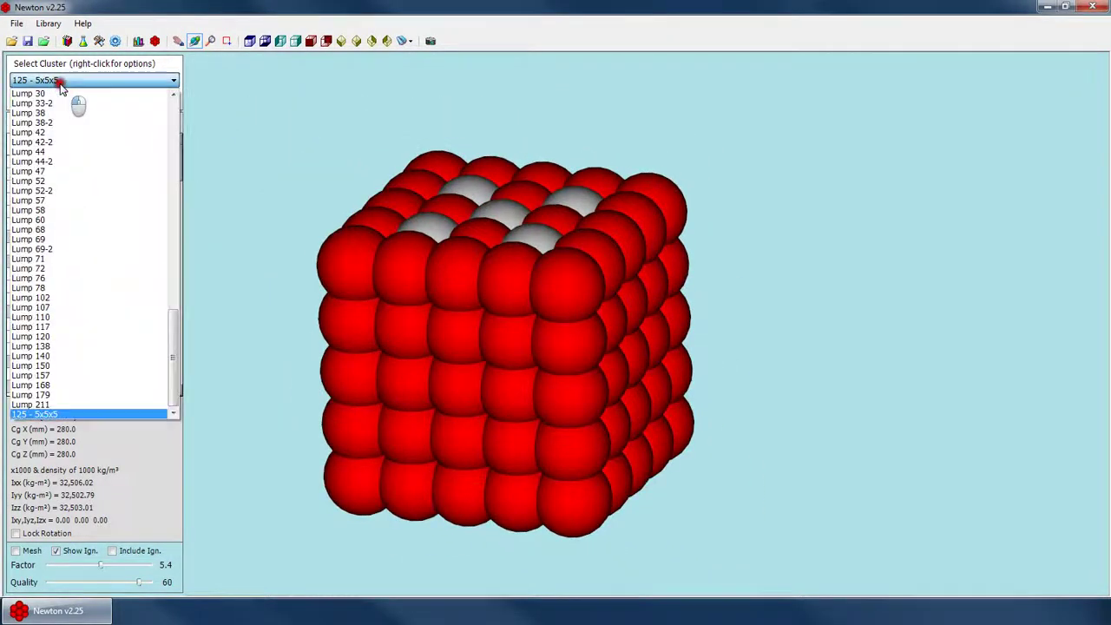
click(75, 390)
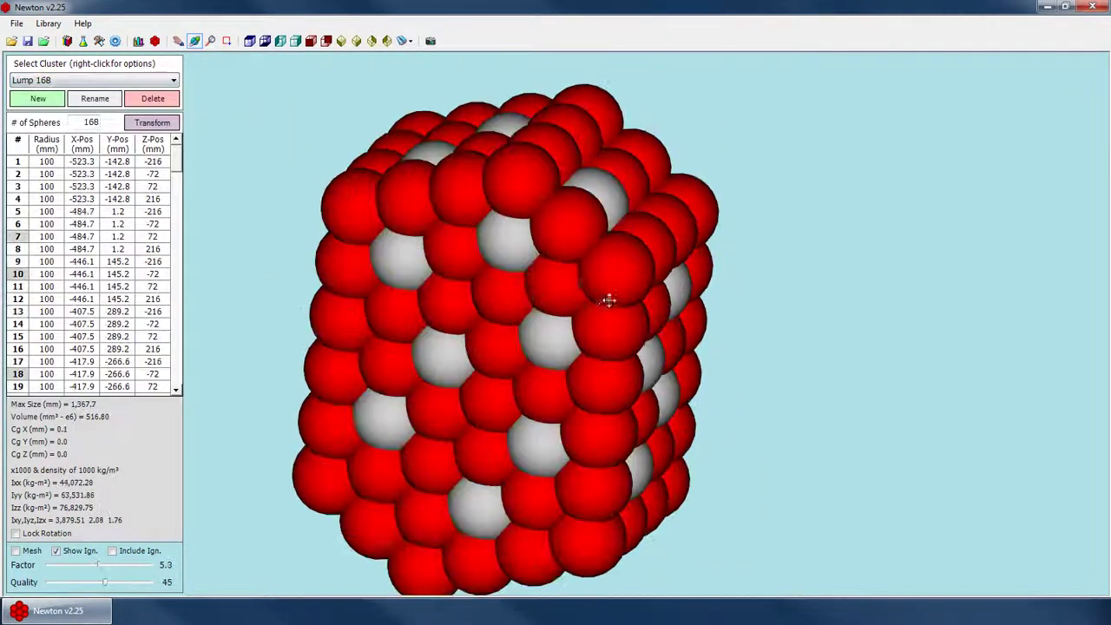
drag(607, 300, 364, 240)
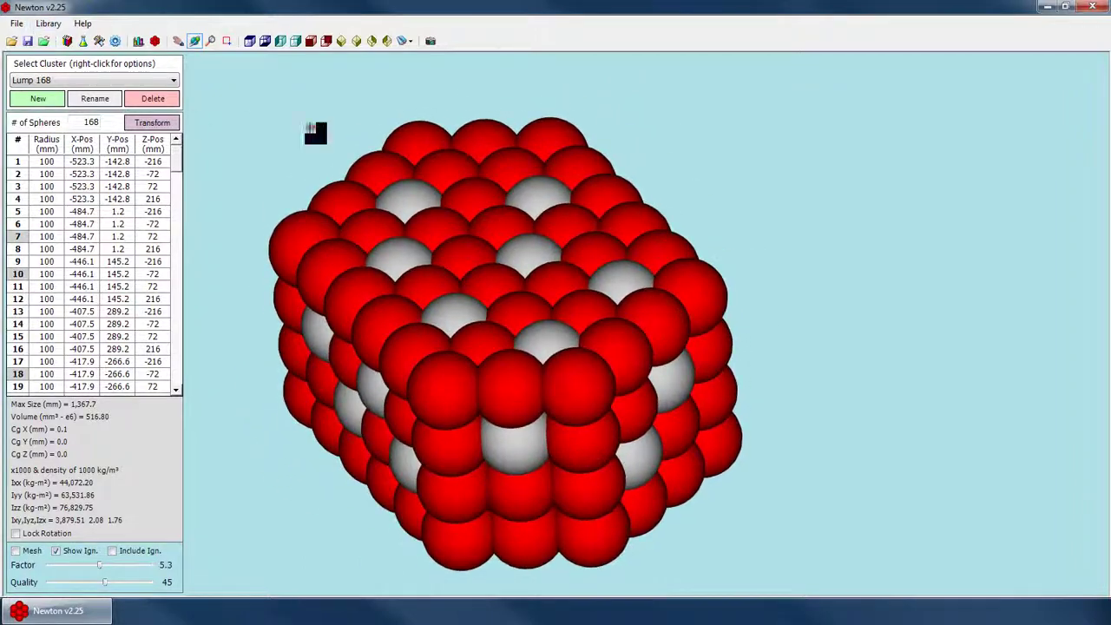
click(16, 550)
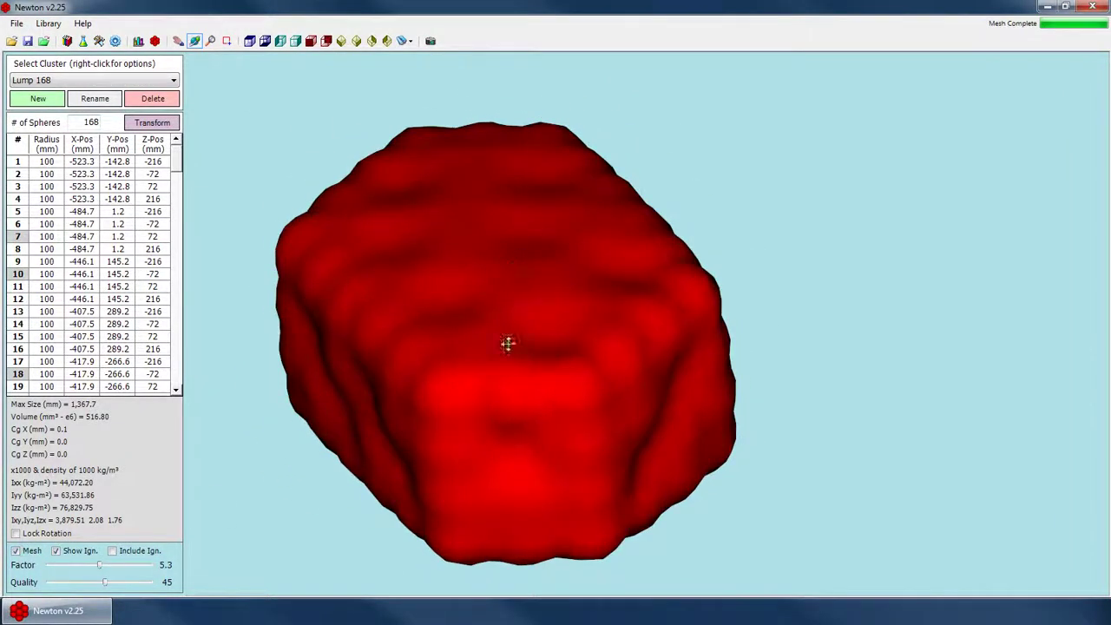
- Compare Lump 168's meshed surface with its sphere display, viewing the mesh from several angles
drag(509, 305, 438, 334)
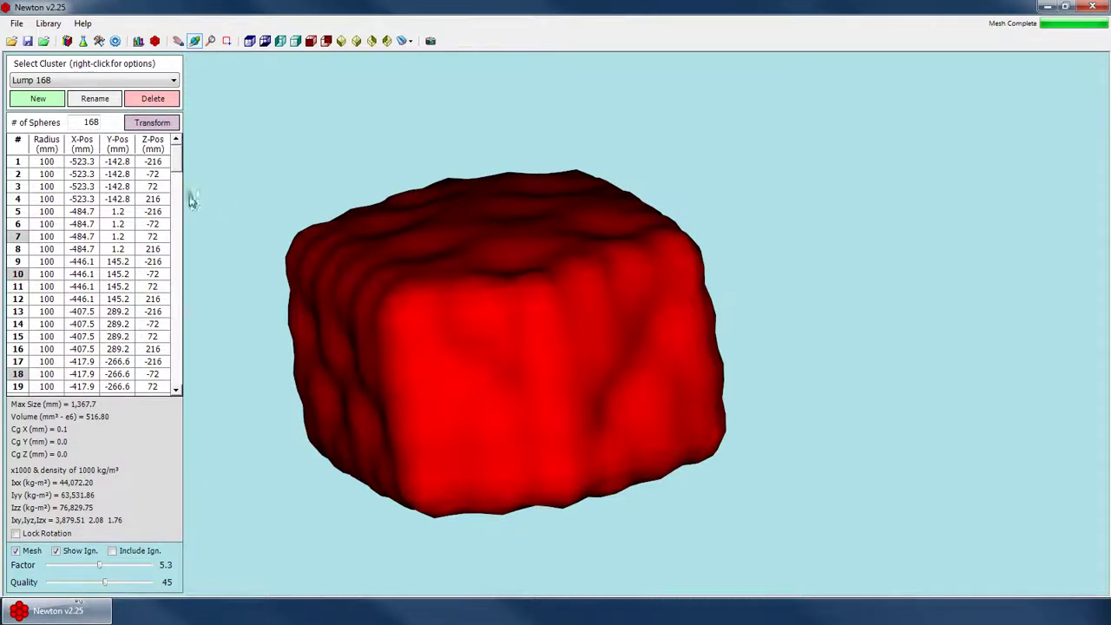
drag(529, 275, 521, 338)
click(16, 551)
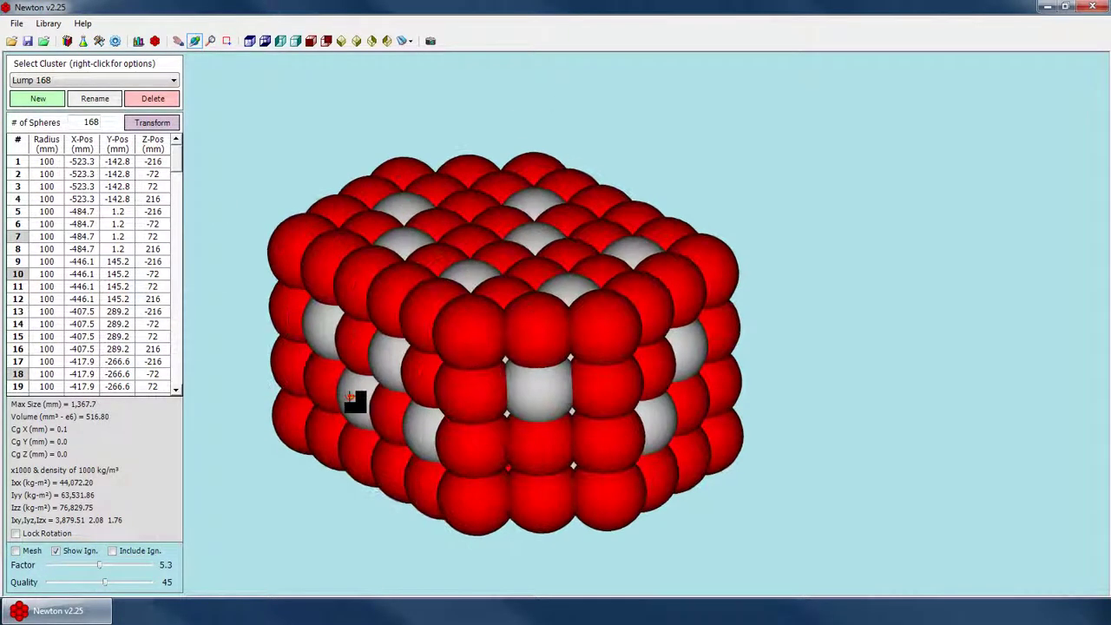
click(16, 550)
drag(538, 456, 383, 357)
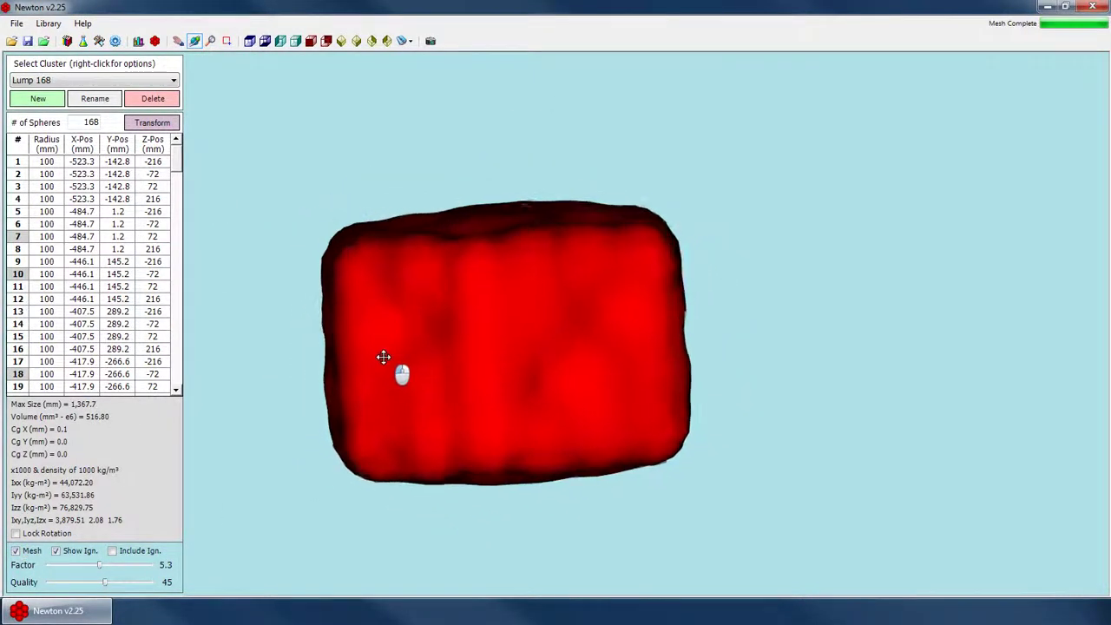
- Check Lump 168's sphere arrangement from another angle and restore its meshed display
click(29, 552)
drag(520, 330, 330, 478)
click(26, 552)
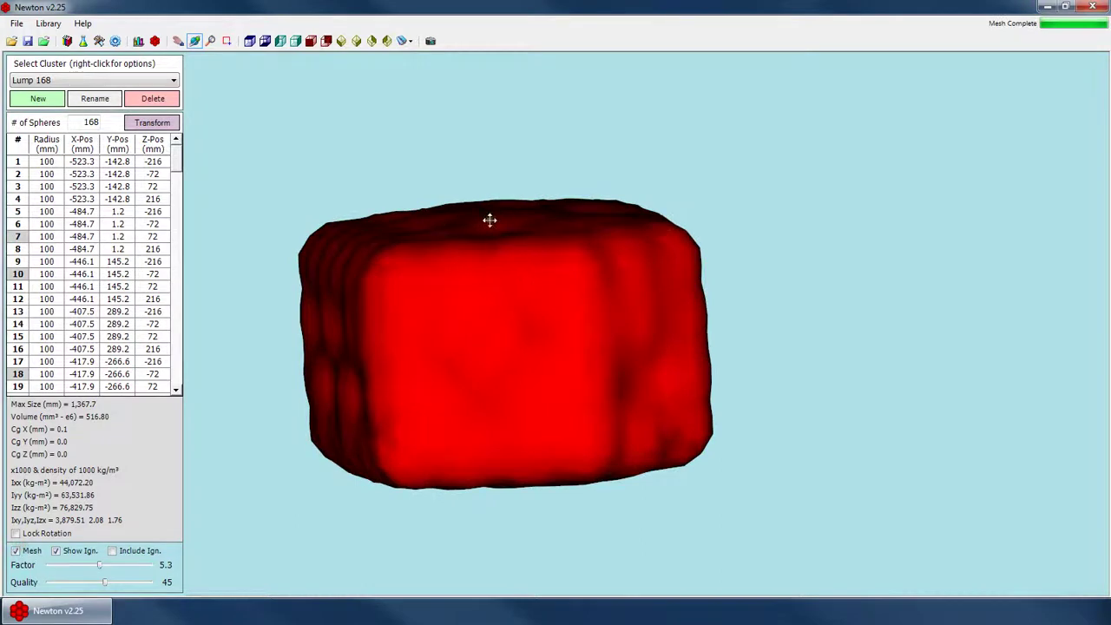
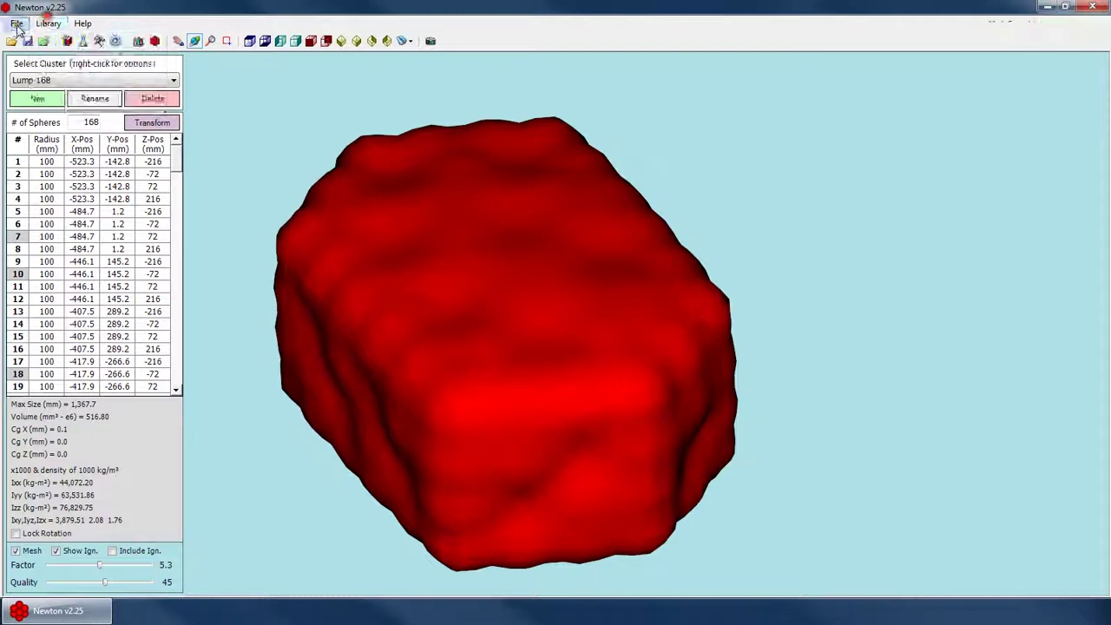
- Open the simulation results file Data_s0_e5.ucm and go to its last frame
click(43, 41)
double_click(262, 124)
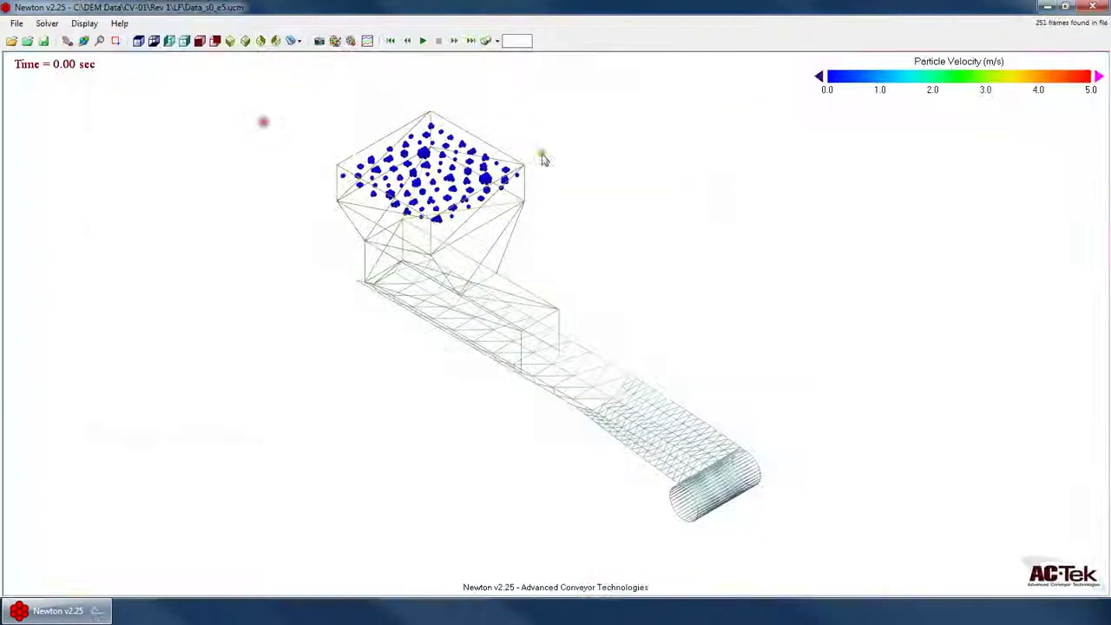
click(462, 41)
click(472, 41)
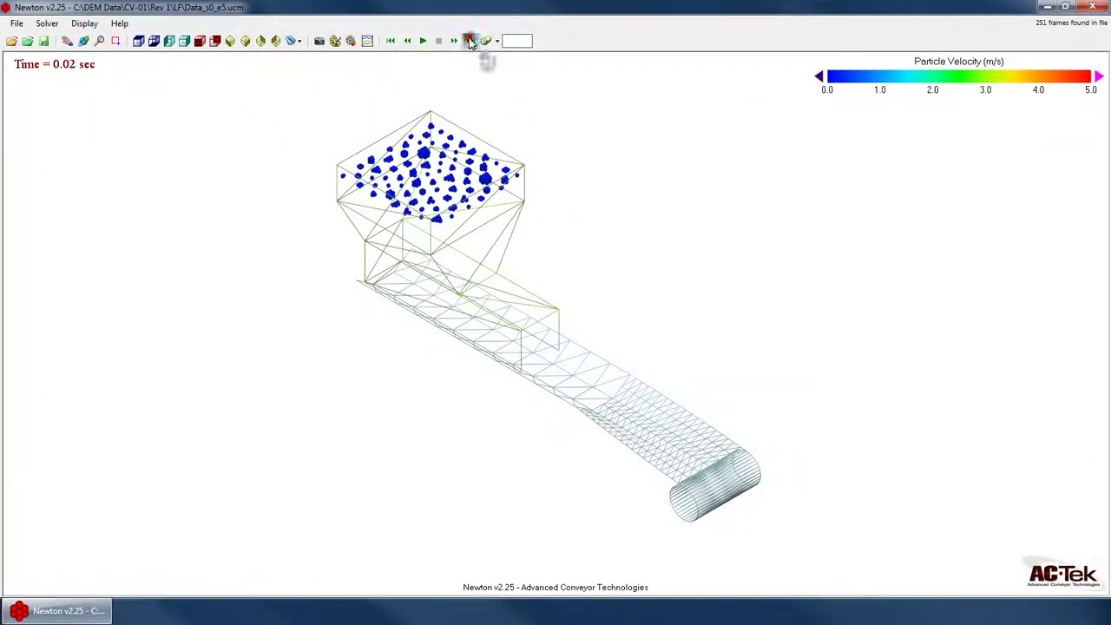
- Color the simulated particles by cluster type and set their particle style to Meshed
scroll(521, 251, up, 4)
right_click(568, 202)
click(632, 423)
drag(646, 157, 952, 111)
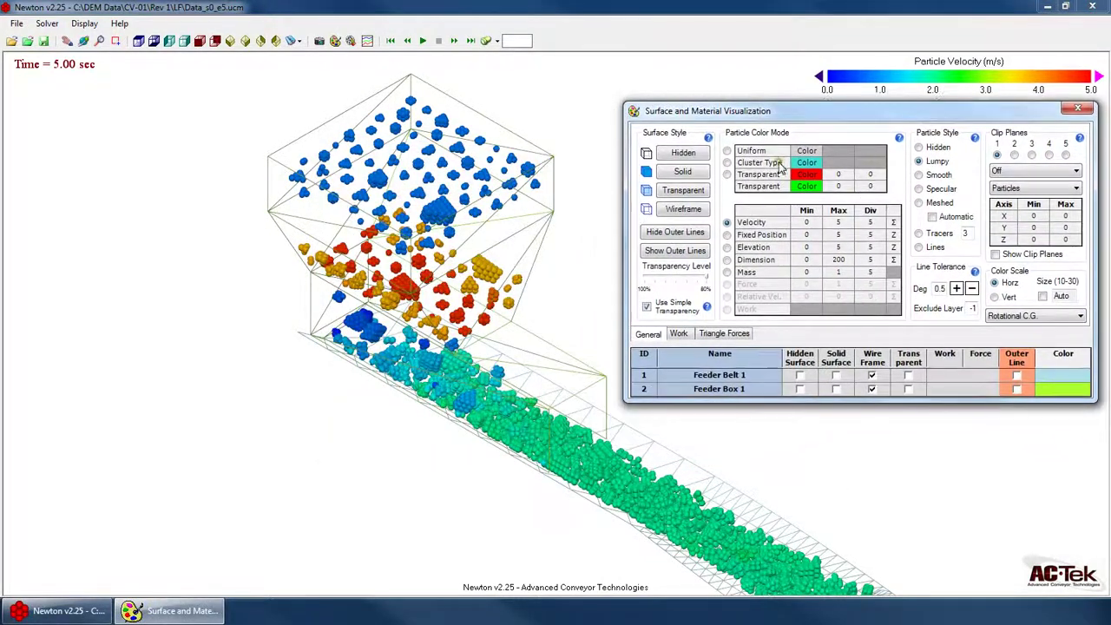
click(727, 163)
click(938, 203)
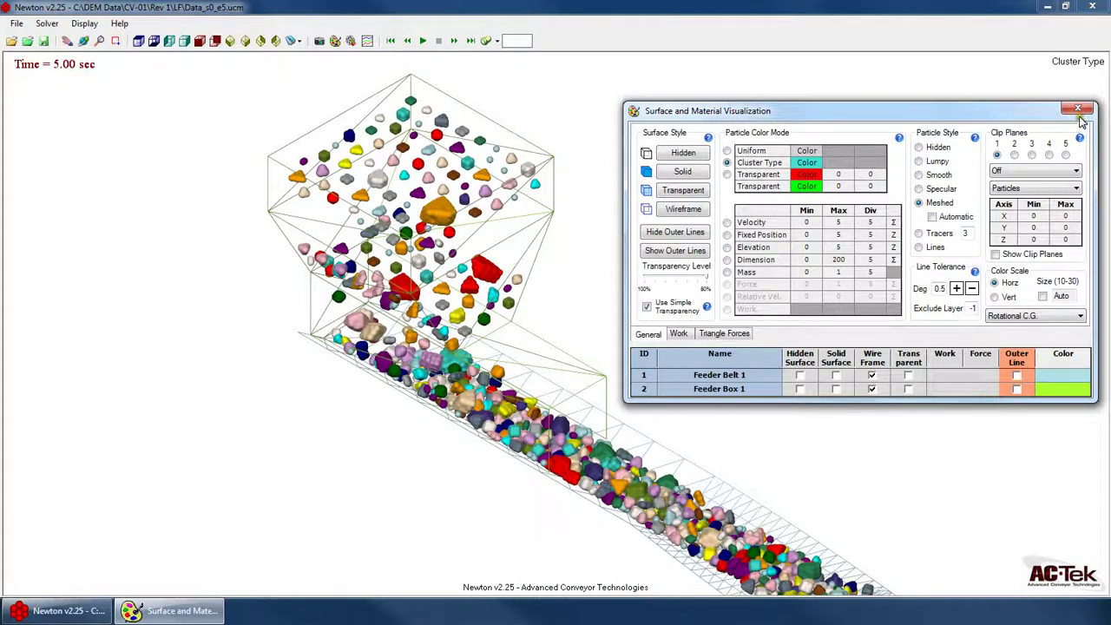
- Examine the meshed clusters in the hopper up close, focusing on the large orange lump
click(434, 249)
scroll(437, 243, up, 4)
right_click(490, 211)
click(529, 238)
drag(644, 357, 662, 300)
scroll(630, 286, up, 5)
scroll(553, 355, up, 3)
drag(553, 355, 513, 388)
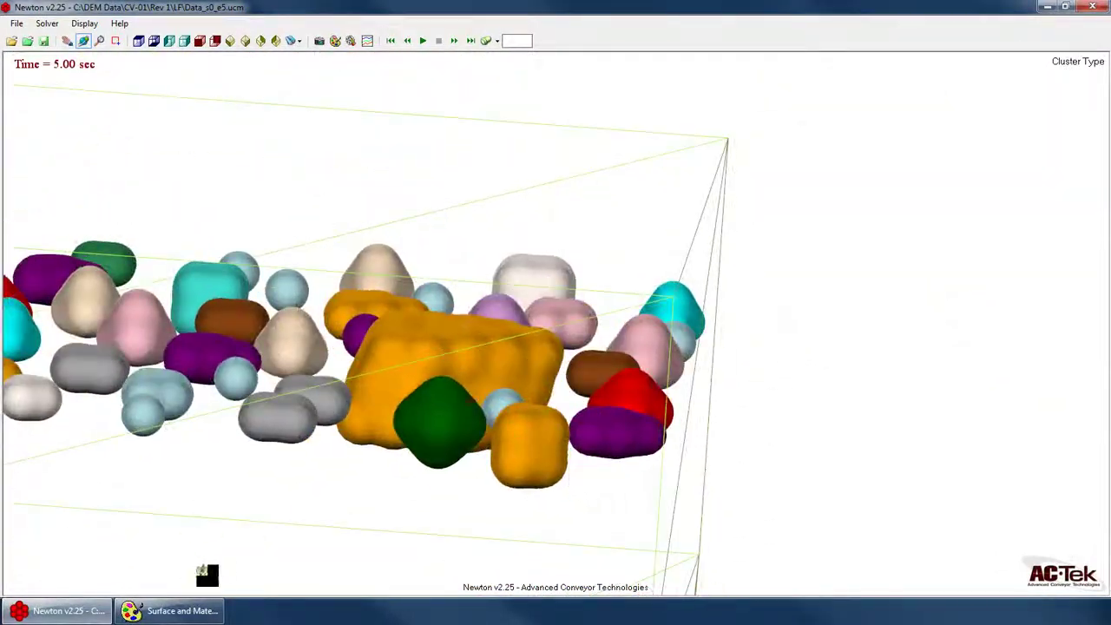
- Turn on automatic meshing for the particles and inspect the large orange lump from the side
click(165, 618)
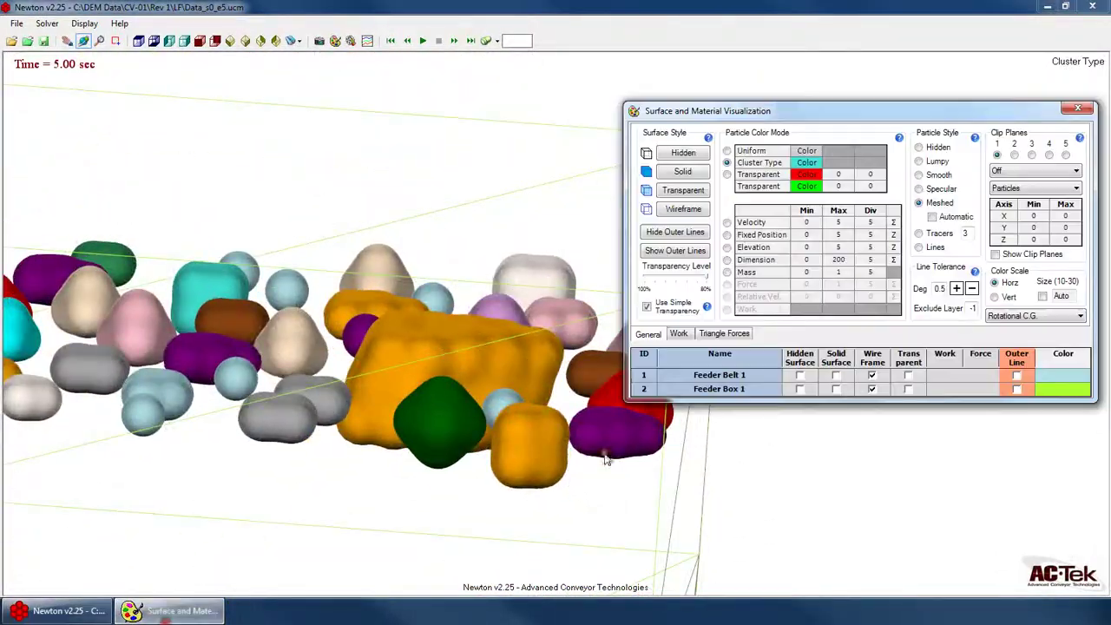
click(933, 217)
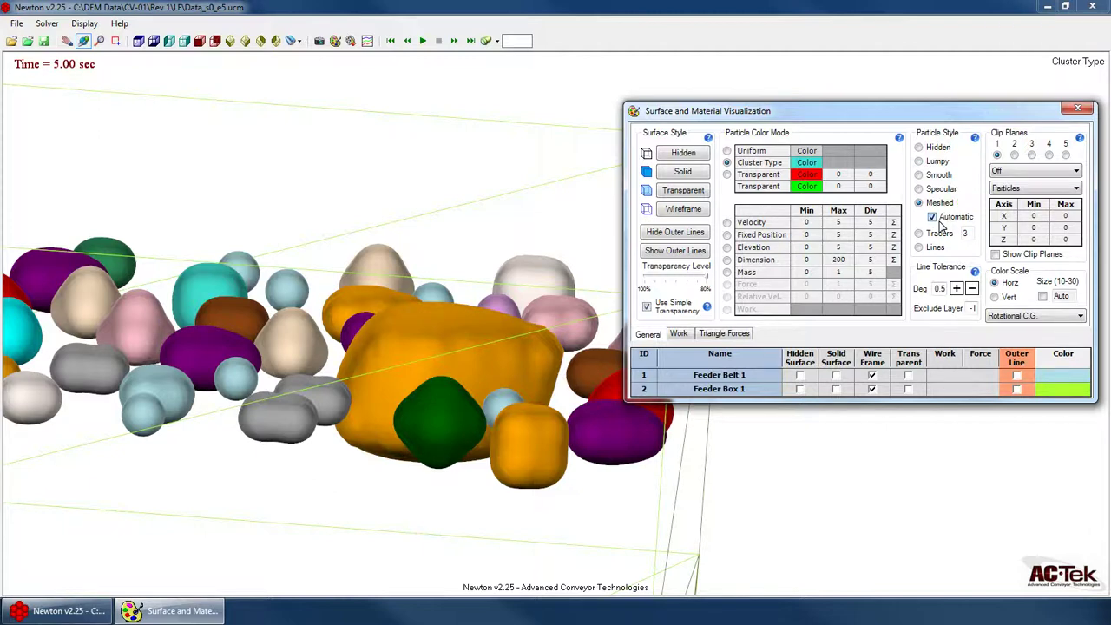
drag(500, 386, 570, 332)
scroll(481, 344, up, 3)
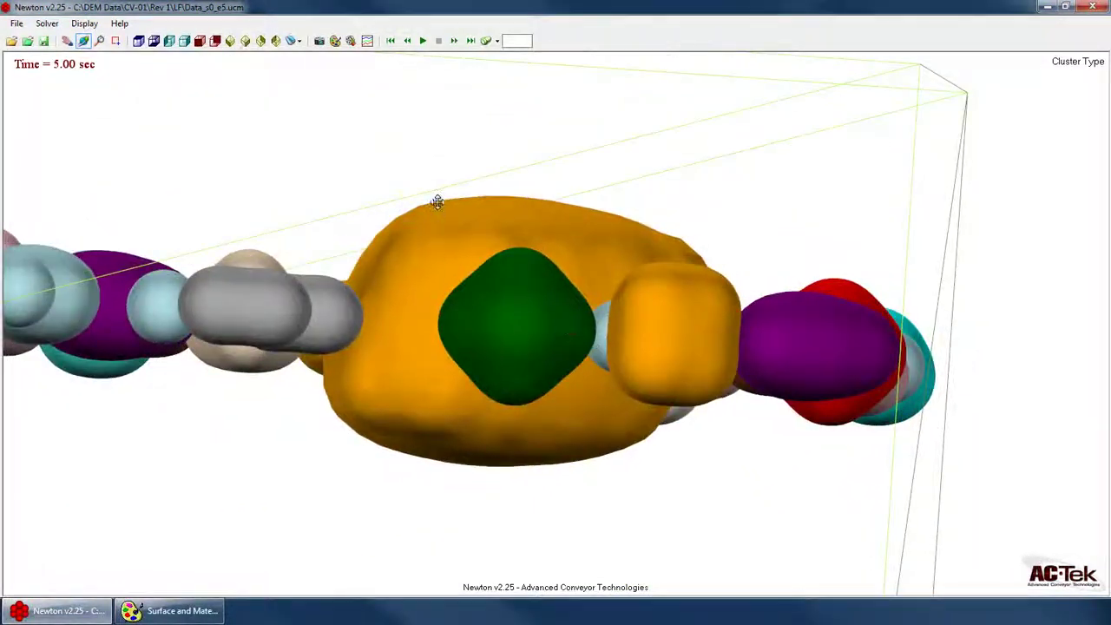
click(169, 610)
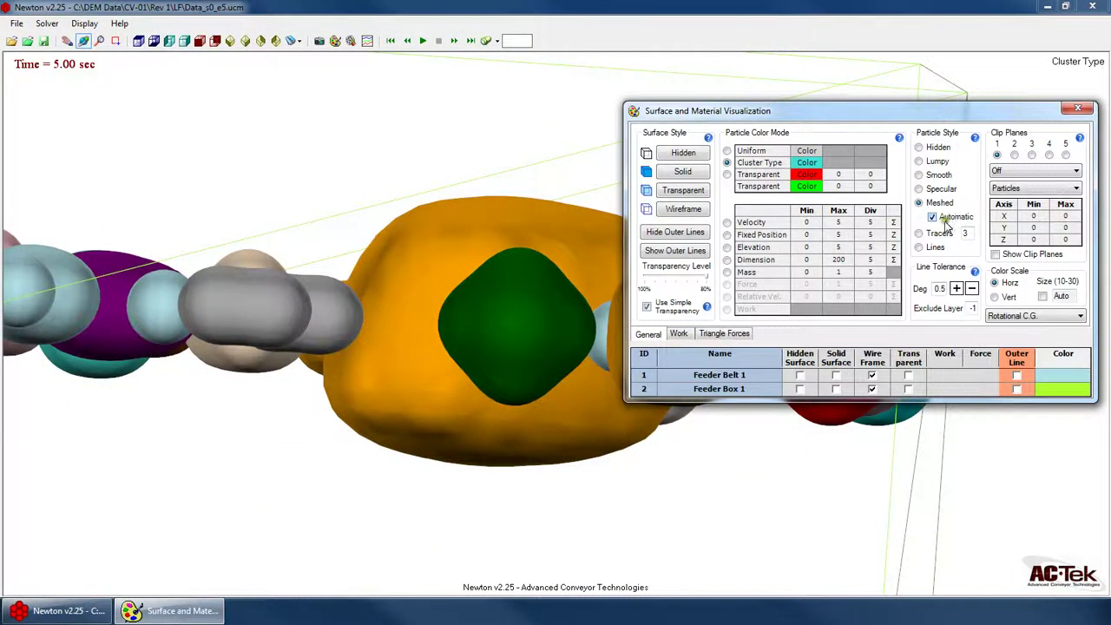
click(426, 258)
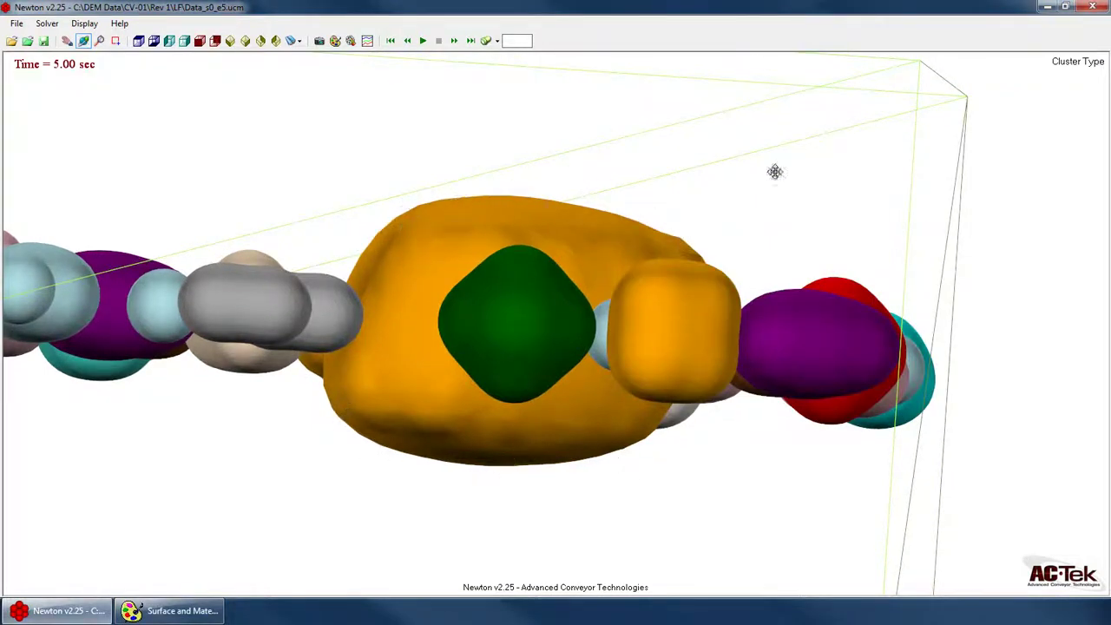
- Examine the meshed particle flow along the whole feeder belt from the hopper to the discharge pulley
click(208, 600)
drag(478, 228, 487, 163)
scroll(487, 162, down, 7)
scroll(689, 556, up, 3)
drag(692, 405, 790, 394)
scroll(788, 373, down, 3)
scroll(899, 342, up, 4)
drag(582, 340, 884, 310)
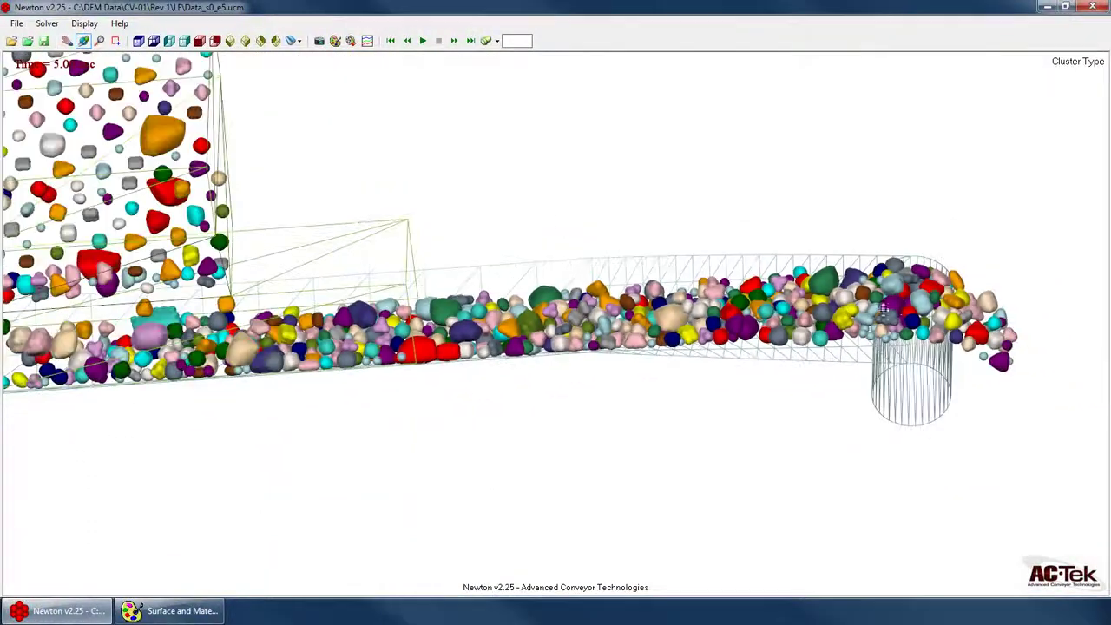
- Show the simulation at 4 seconds and at 3 seconds, viewing the belt from the side
click(516, 42)
text(4)
key(Return)
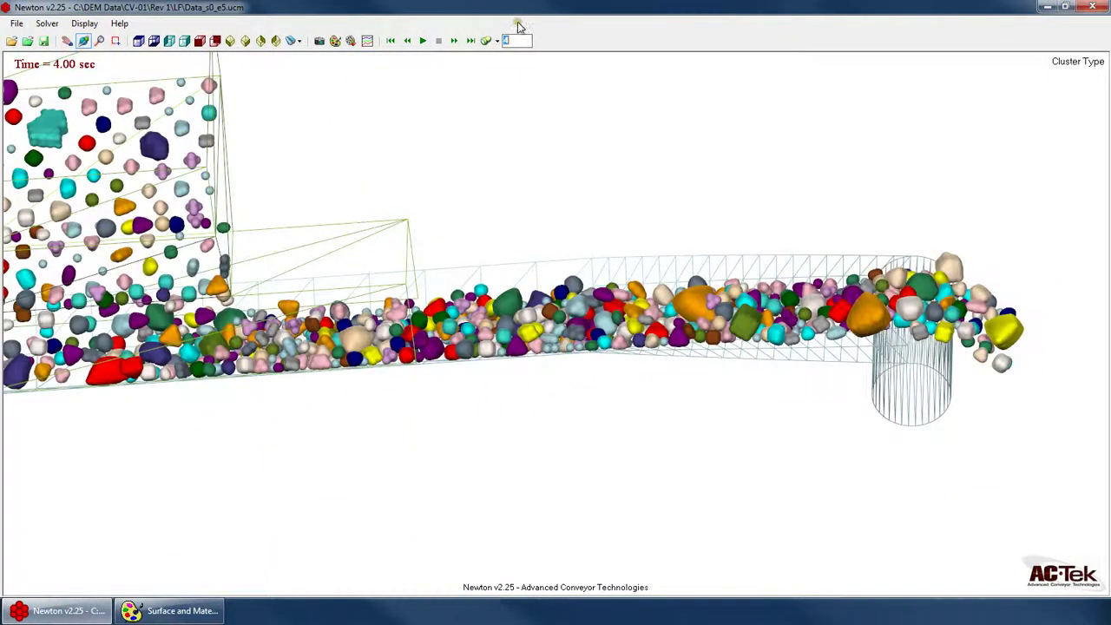
drag(716, 258, 702, 217)
drag(525, 42, 506, 39)
text(3)
key(Return)
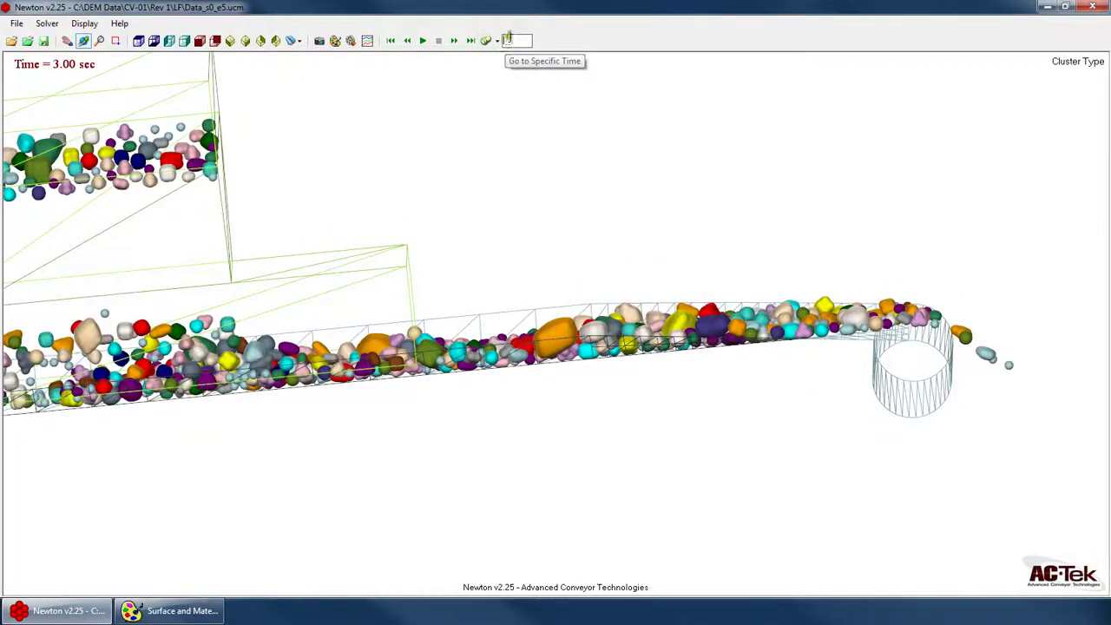
- Show the simulation at 3.5 and 3.2 seconds and examine the whole feeder at an angle
text(3.5)
key(Return)
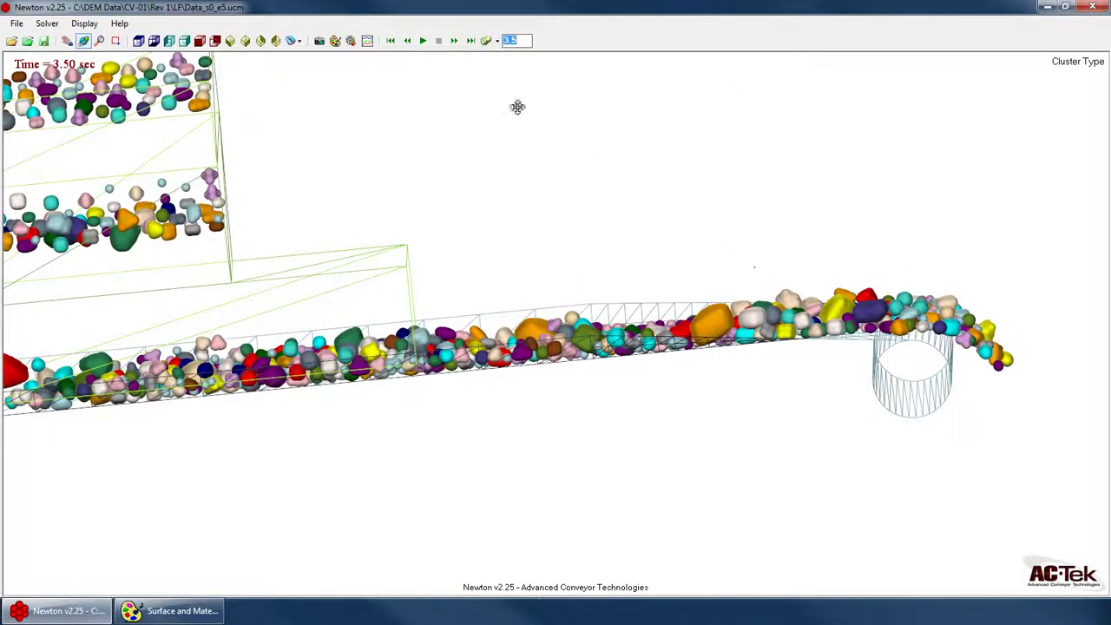
key(Return)
drag(523, 103, 892, 366)
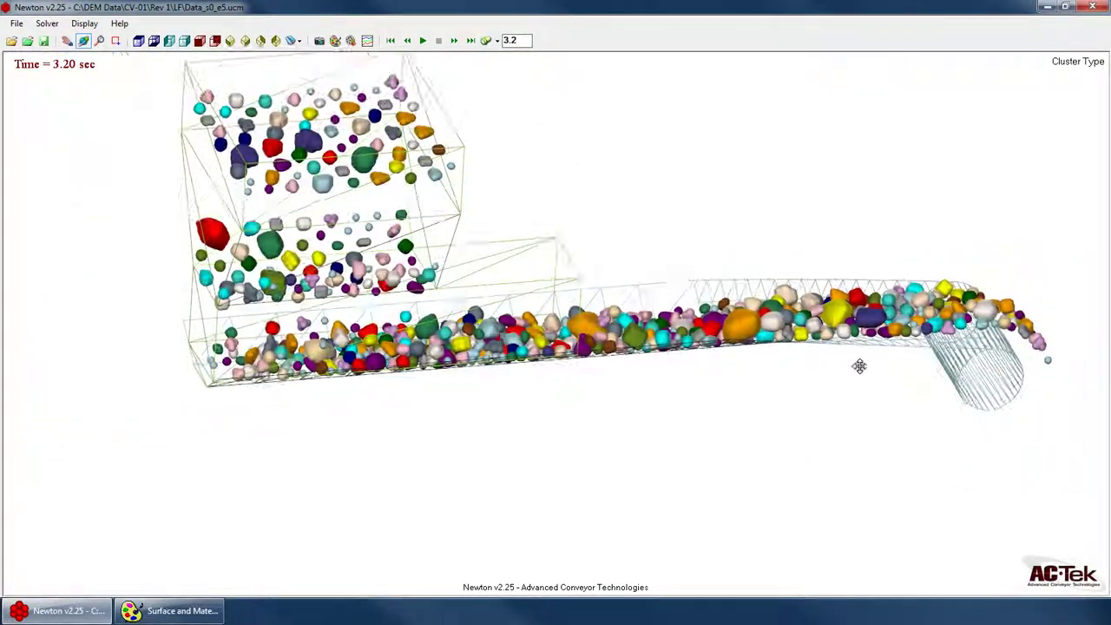
- Go back to the last frame and show the large orange lump with automatic meshing turned off
click(470, 40)
scroll(470, 230, up, 8)
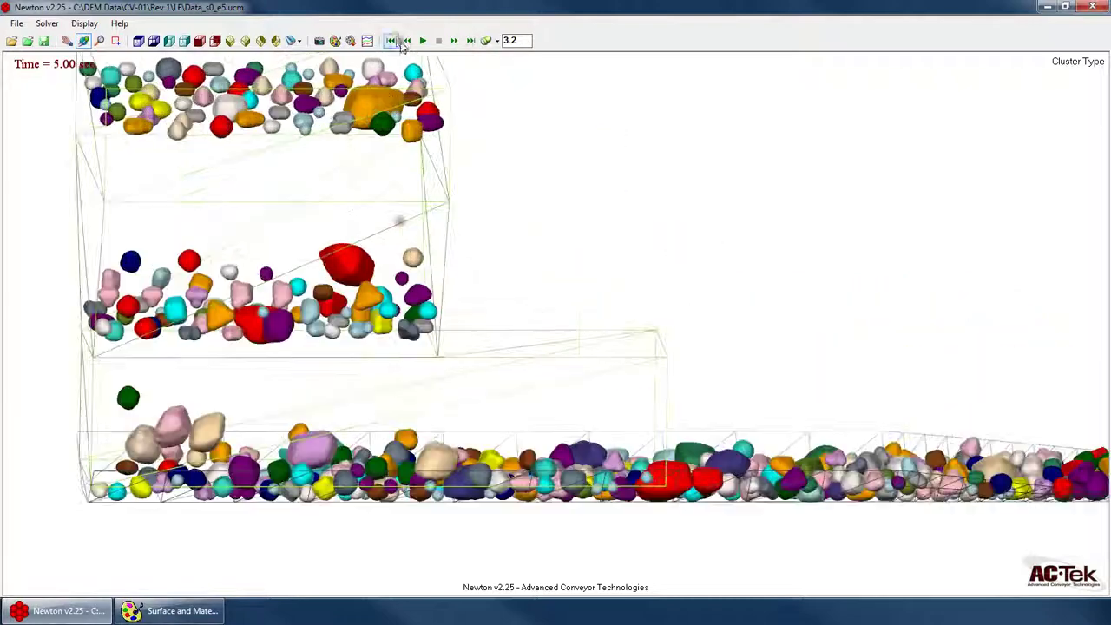
scroll(538, 295, up, 8)
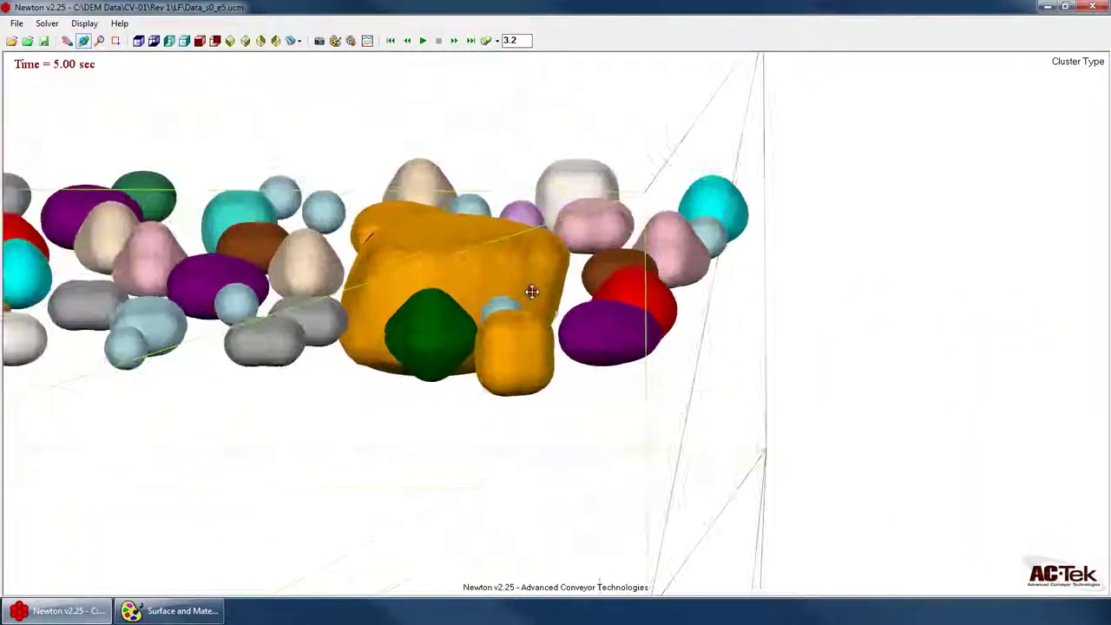
click(367, 41)
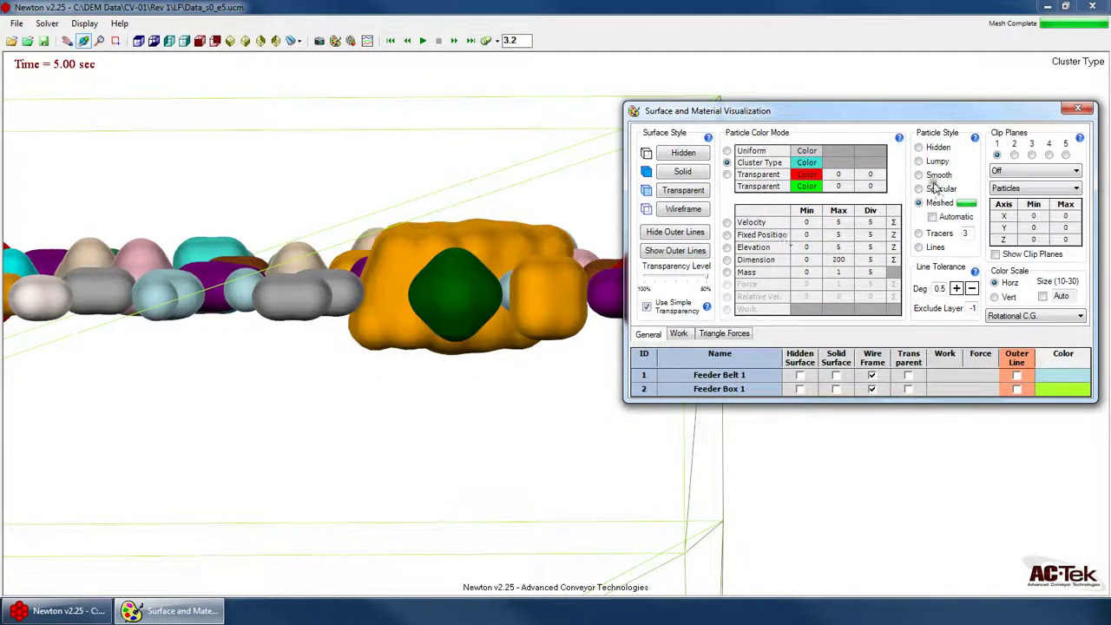
- Switch the particle style repeatedly between Smooth and Meshed to compare the clusters, finishing on Meshed
click(920, 174)
drag(321, 241, 454, 153)
click(348, 41)
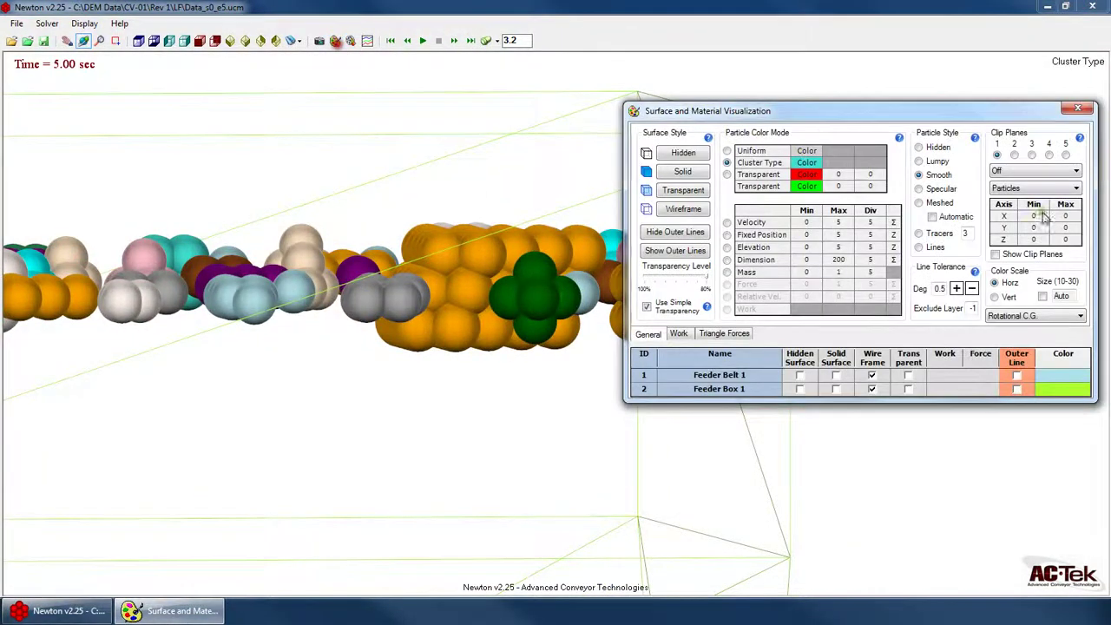
click(933, 202)
click(936, 176)
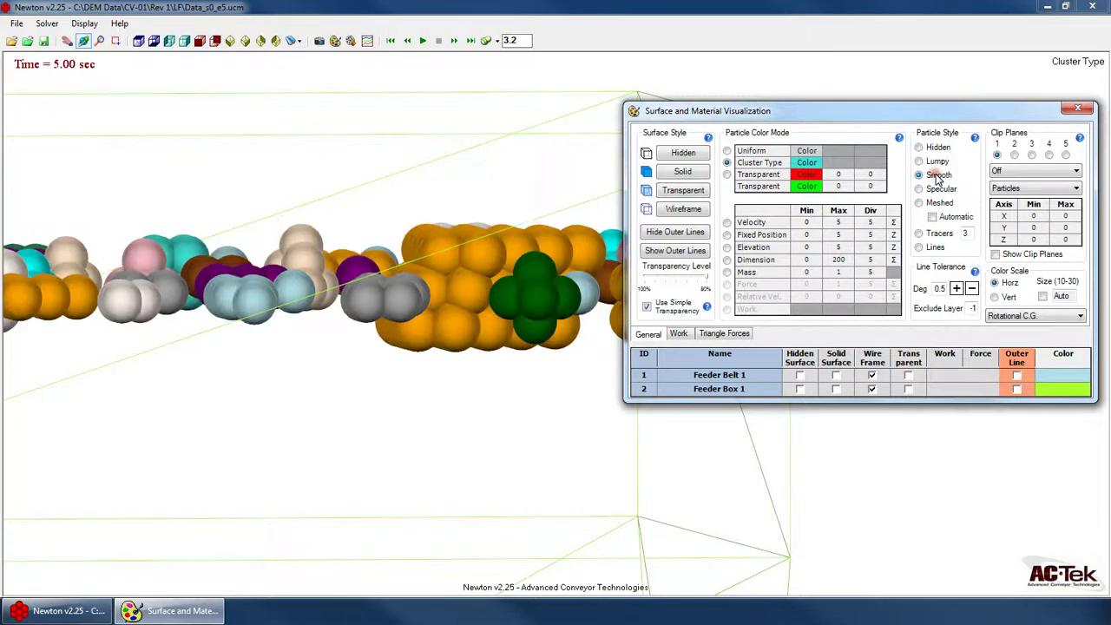
click(933, 202)
click(936, 175)
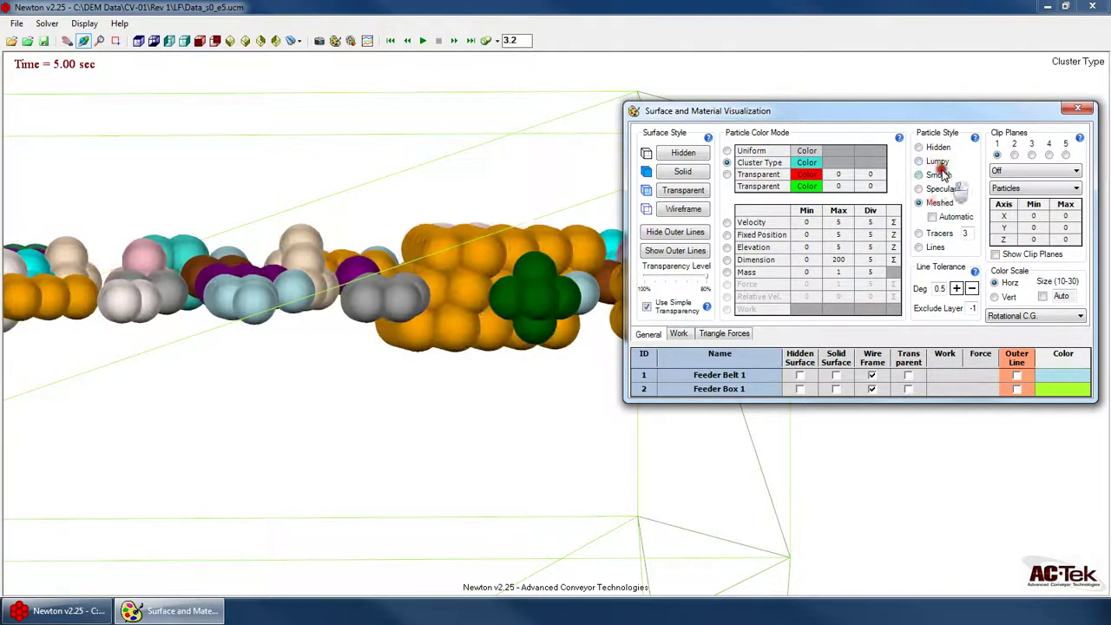
click(942, 202)
- Turn automatic meshing back on while viewing the particles across the whole hopper
drag(333, 342, 385, 255)
scroll(384, 256, down, 5)
drag(459, 182, 379, 83)
click(335, 40)
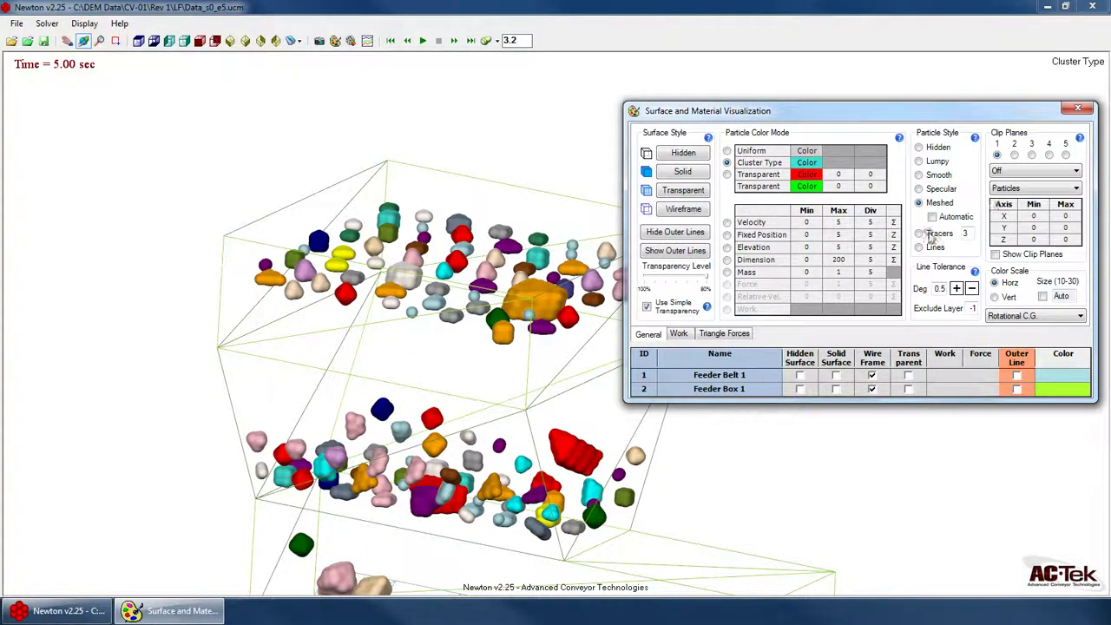
click(952, 218)
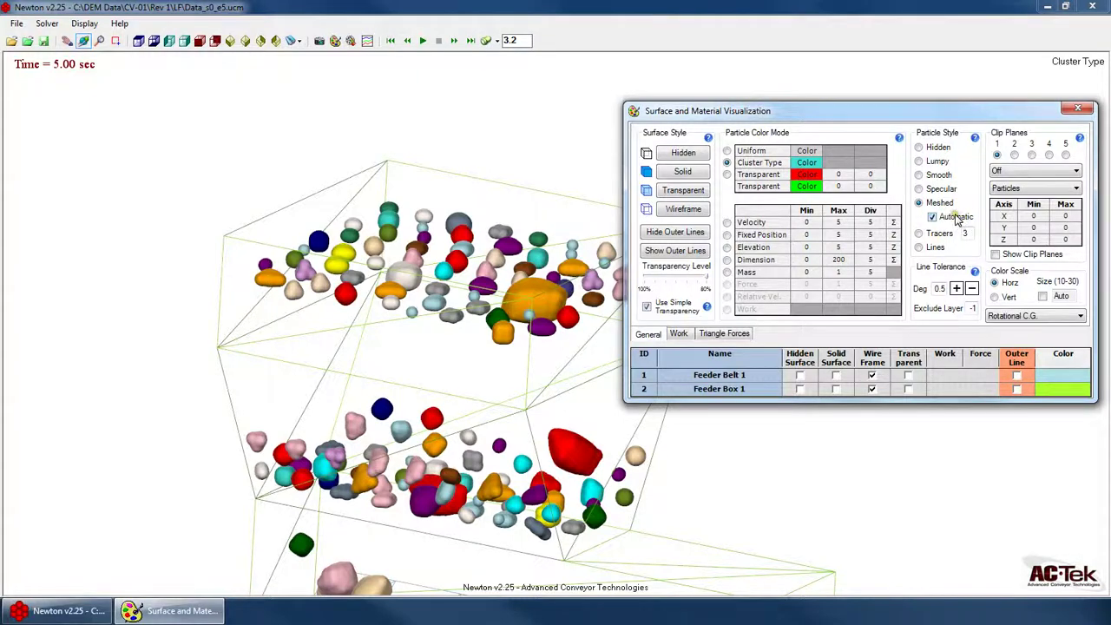
- Examine the automatically meshed particles throughout the hopper and along the feeder belt
drag(508, 309, 595, 220)
right_drag(595, 221, 543, 207)
drag(544, 206, 578, 399)
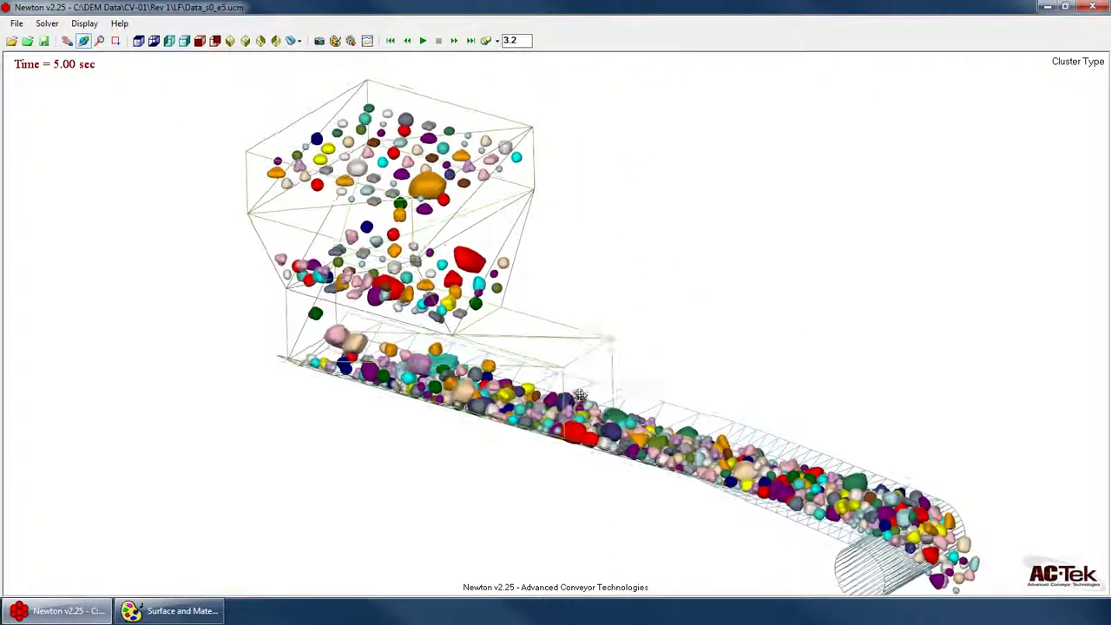
scroll(474, 217, up, 3)
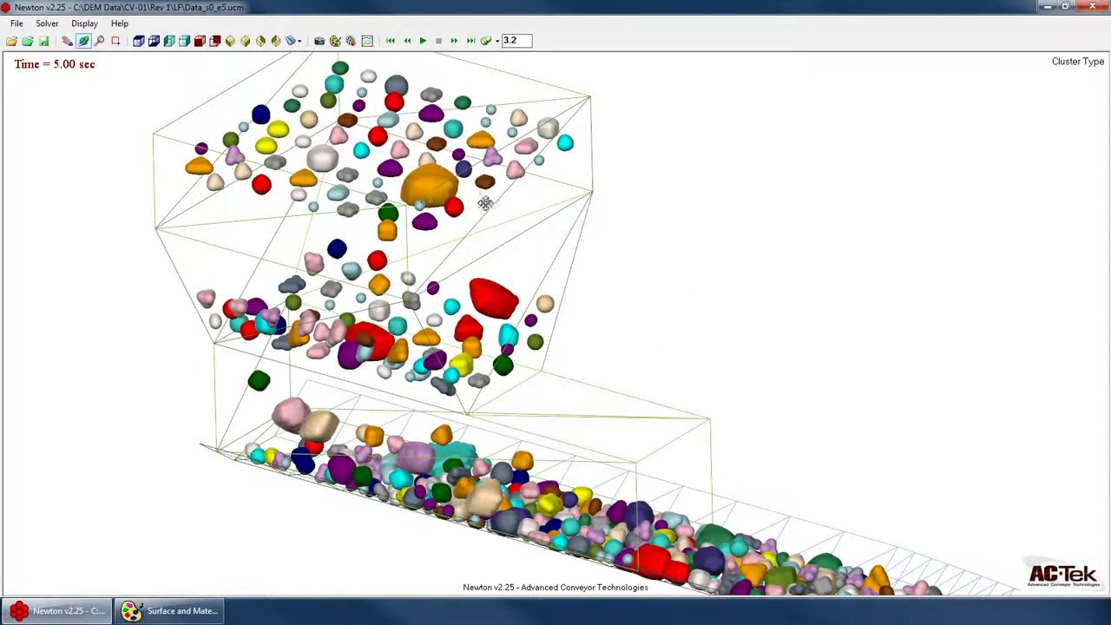
click(335, 40)
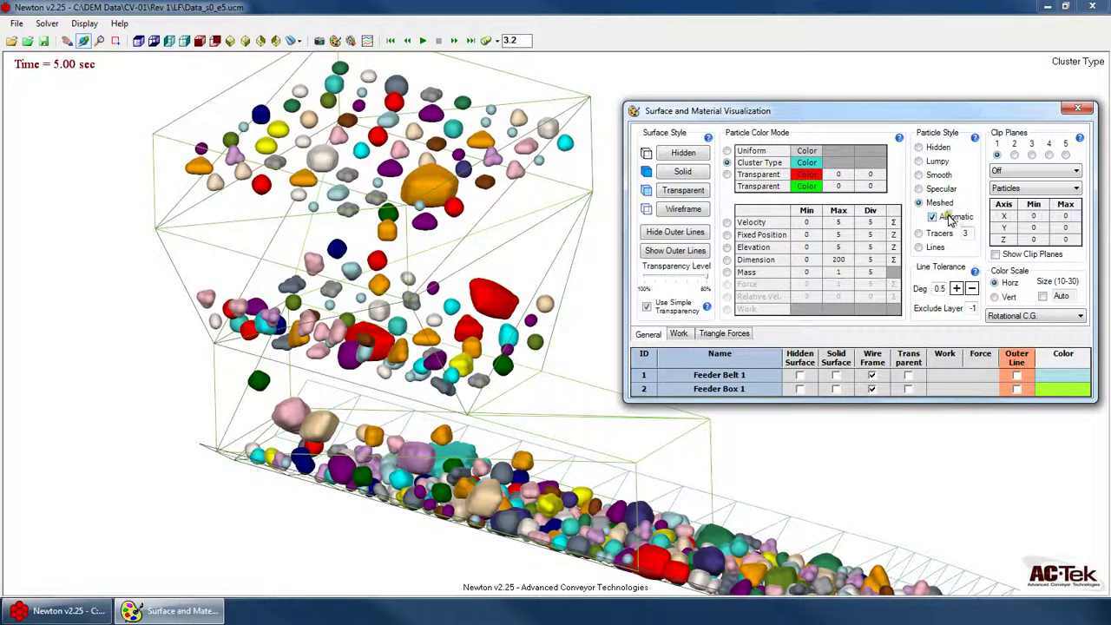
click(431, 264)
scroll(411, 154, down, 4)
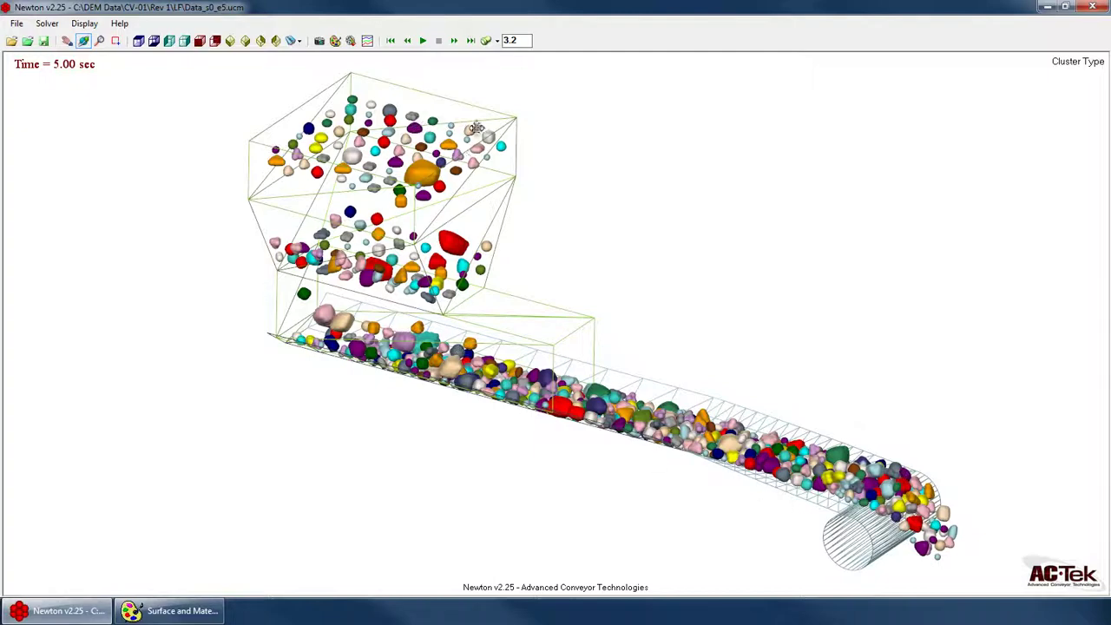
- Examine the large orange lump's automatic mesh up close from the side and review the particle style settings
drag(480, 372, 473, 357)
scroll(412, 147, up, 5)
drag(412, 144, 587, 273)
scroll(350, 179, up, 2)
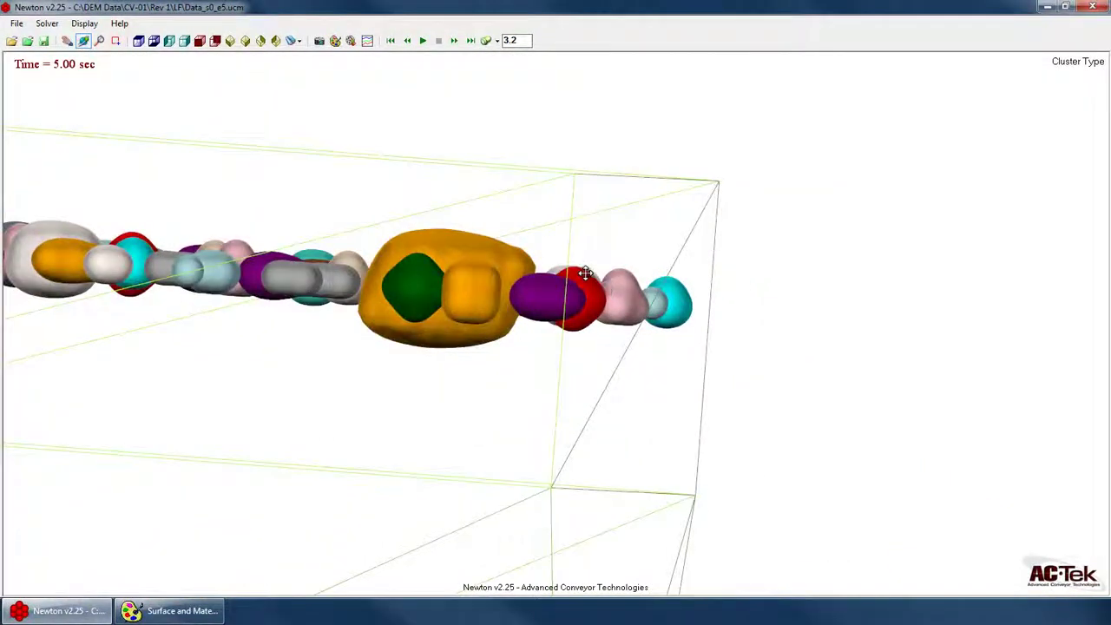
click(337, 42)
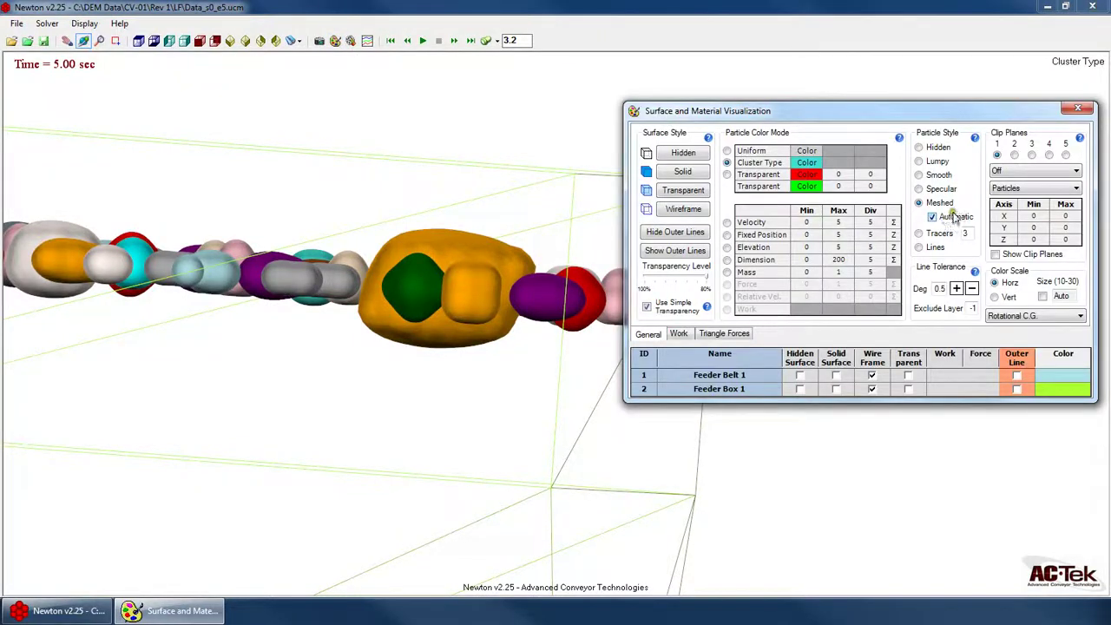
- Leave the simulation results and return to the cluster editor
click(21, 26)
click(21, 26)
click(44, 42)
click(157, 42)
- Display Lump 168 as a mesh and rotate it to a lower viewing angle
click(138, 82)
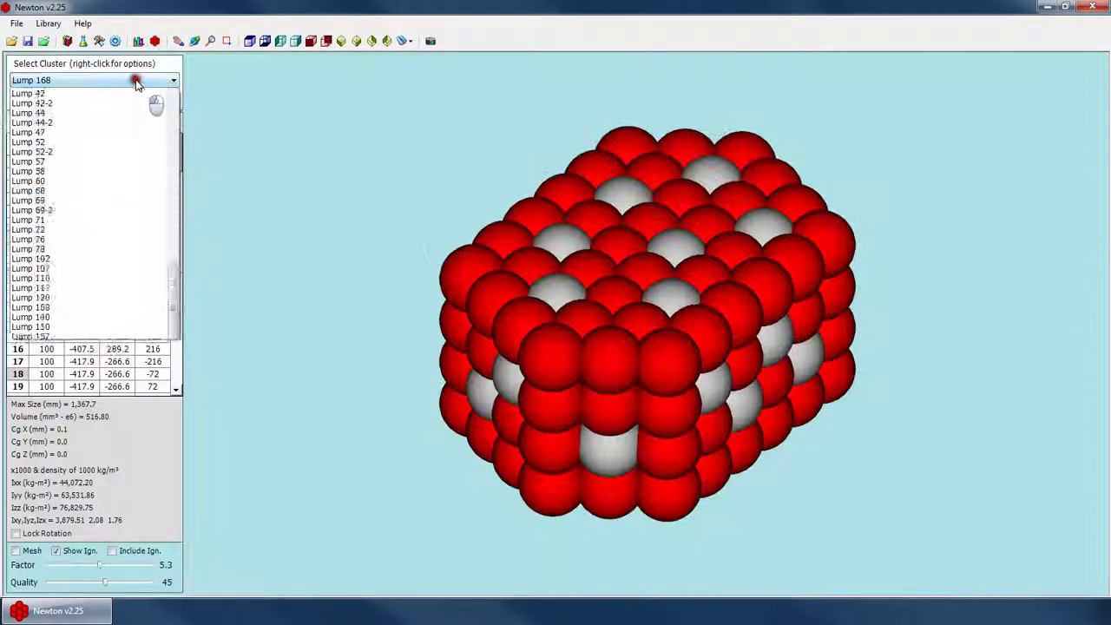
click(118, 77)
click(38, 554)
right_click(659, 299)
click(711, 320)
drag(614, 347, 657, 208)
- Load the Lump 58 cluster and inspect it from another angle
click(91, 79)
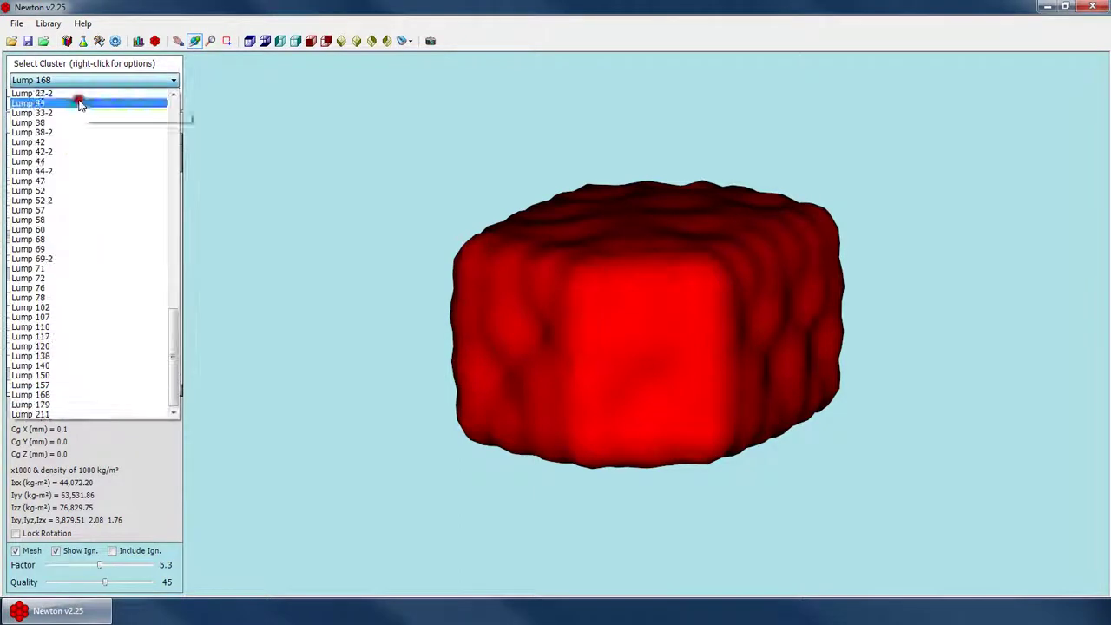
click(94, 217)
drag(459, 263, 607, 382)
- Open the 60-350mm (20% Lumps > 200mm) particle set and tilt its cluster preview
click(138, 40)
click(152, 75)
click(78, 134)
scroll(90, 347, down, 3)
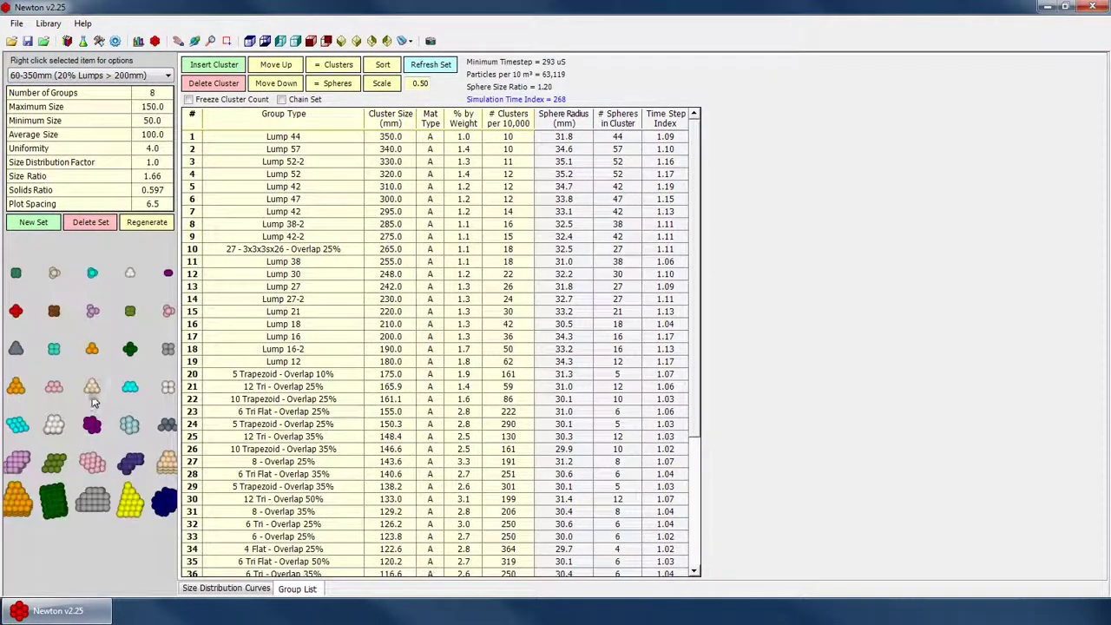
right_click(87, 348)
click(121, 373)
drag(70, 354, 108, 269)
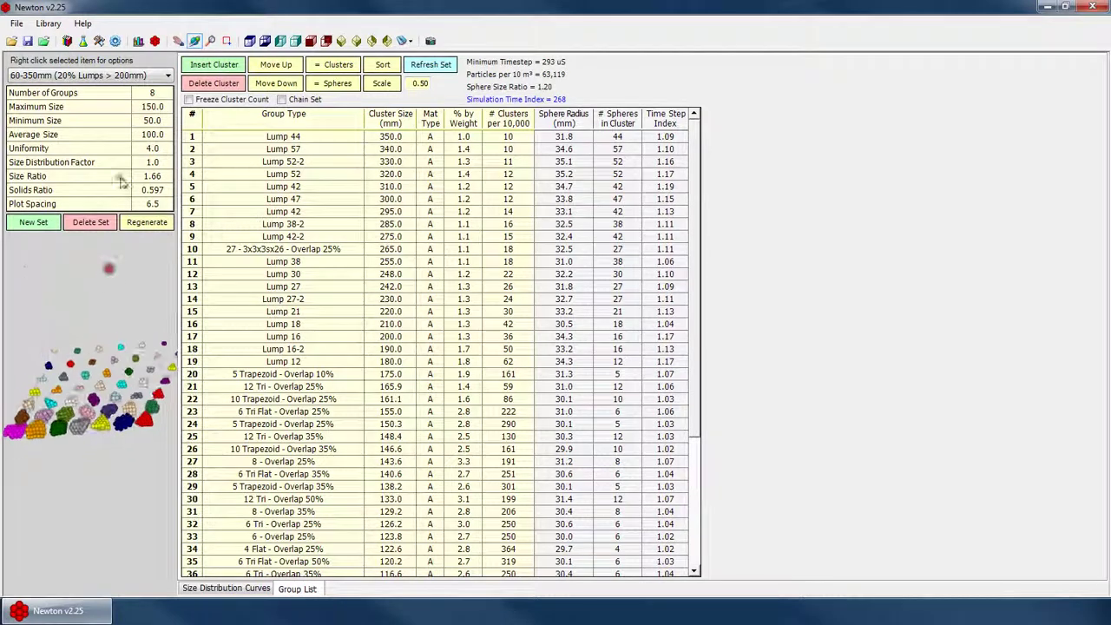
- Return to the Lump 58 cluster in the editor and examine its ignored spheres from another angle
click(156, 41)
right_click(581, 231)
click(615, 258)
drag(566, 284, 387, 163)
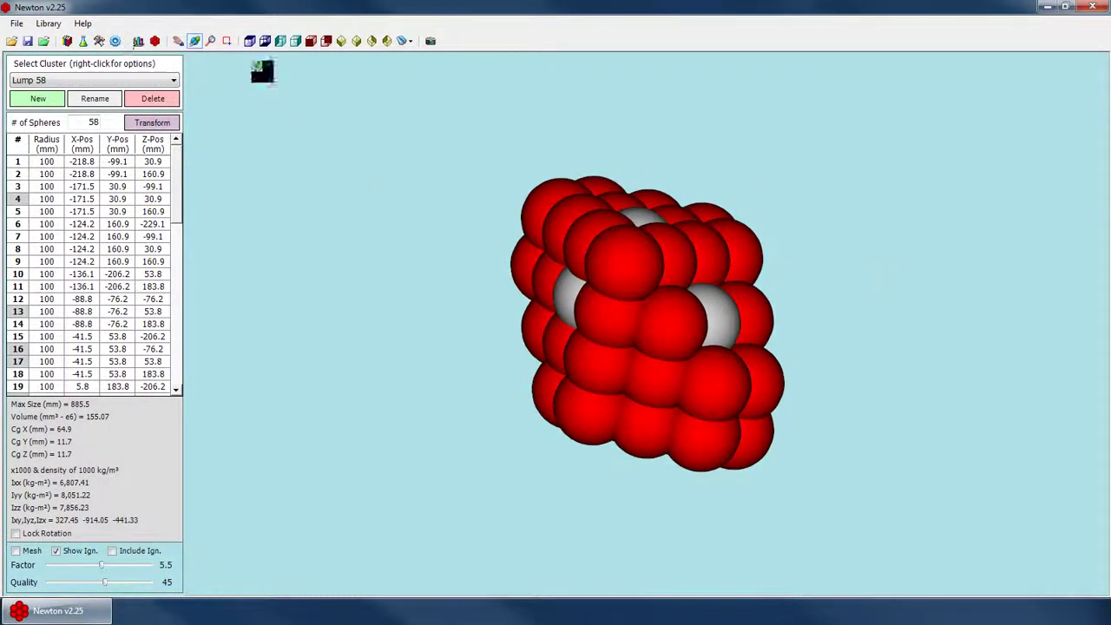